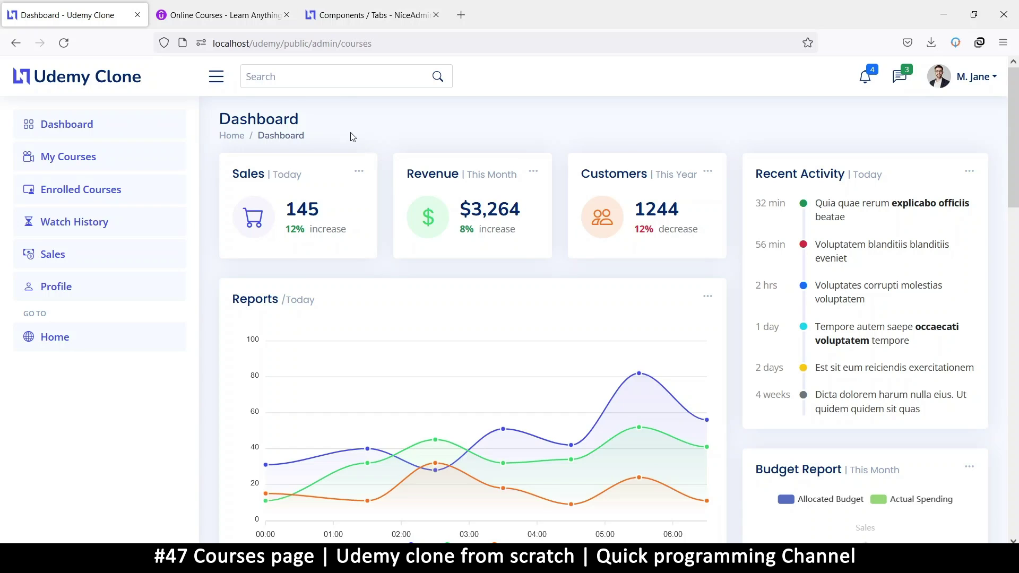
Examine the Udemy instructor Courses page, including its existing course entries and the option for adding a new course
left_click(223, 6)
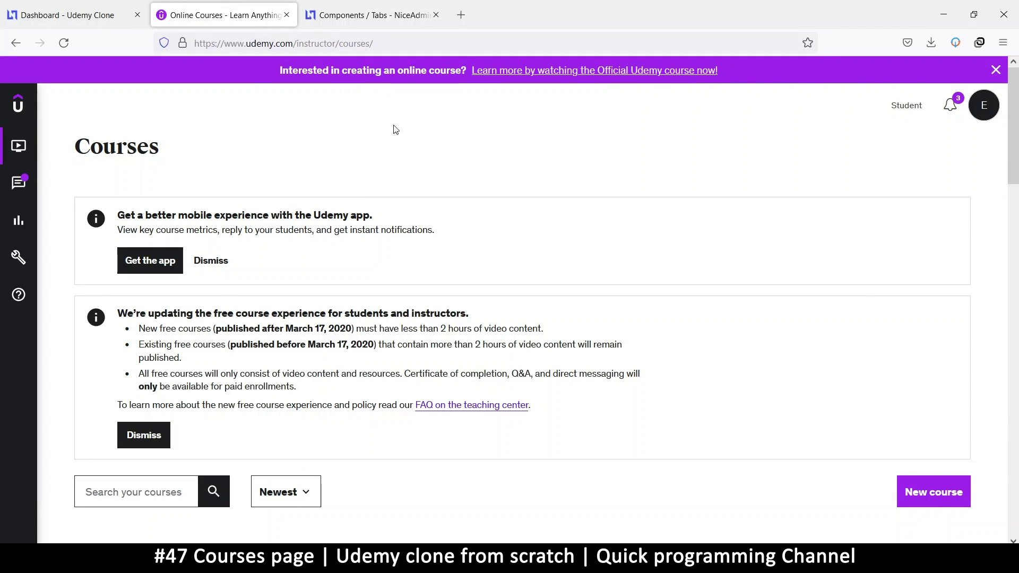
scroll(311, 111, "down", 2)
scroll(325, 150, "up", 2)
scroll(445, 215, "down", 5)
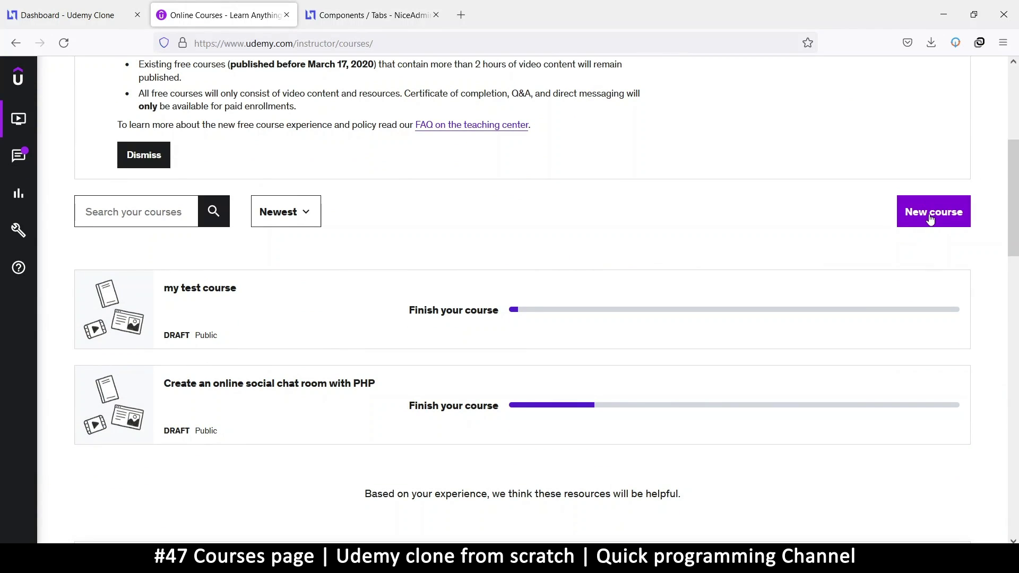
scroll(666, 269, "down", 2)
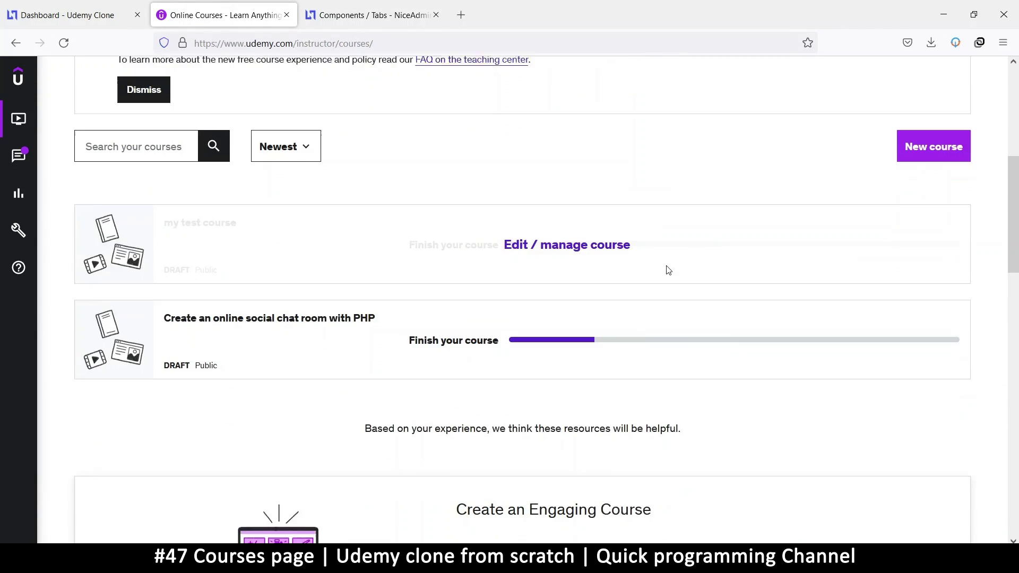
scroll(667, 269, "up", 2)
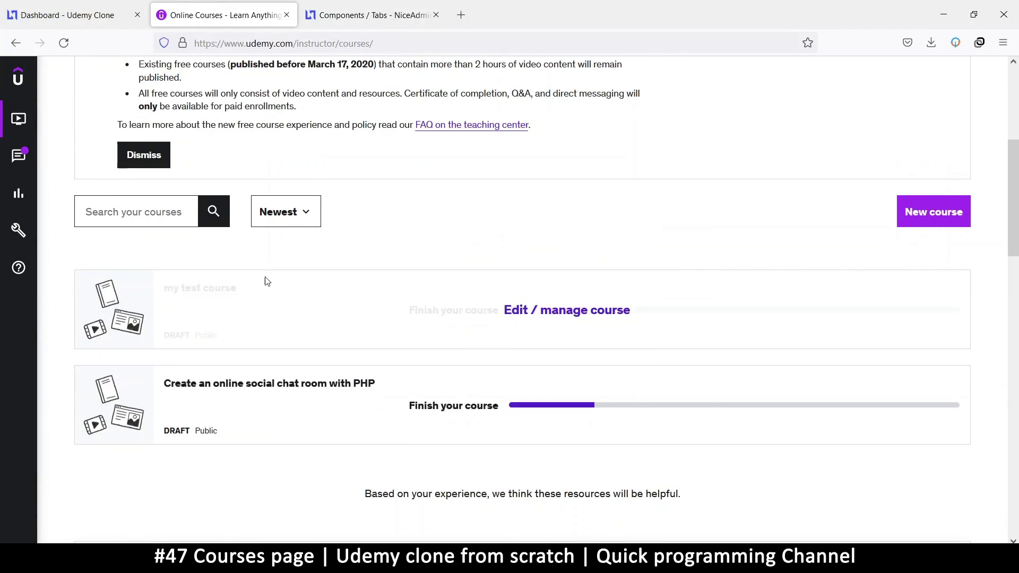
scroll(873, 296, "up", 3)
scroll(872, 300, "down", 2)
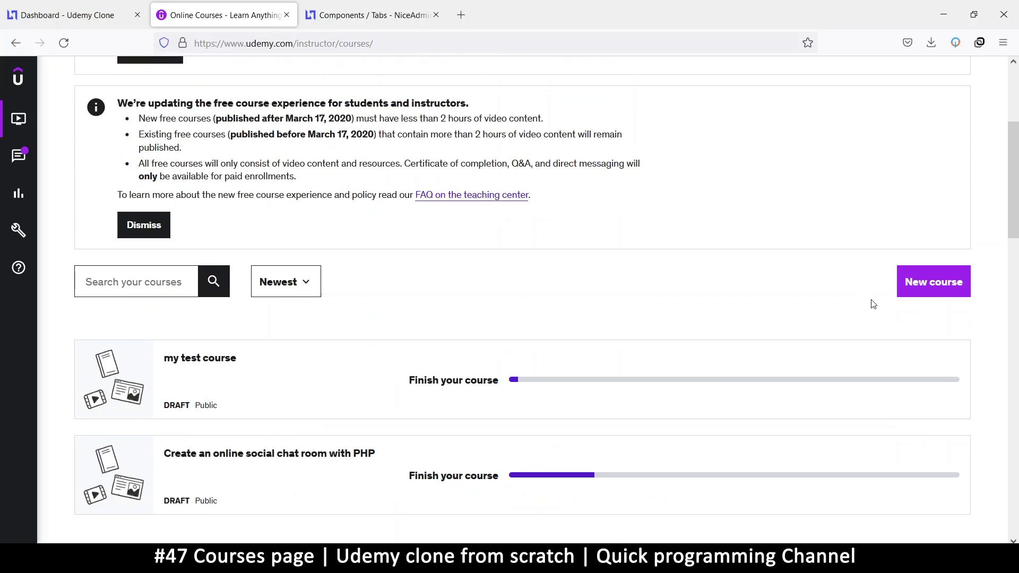
Start a new course on Udemy, choose Course as its type and continue to the title question
left_click(929, 285)
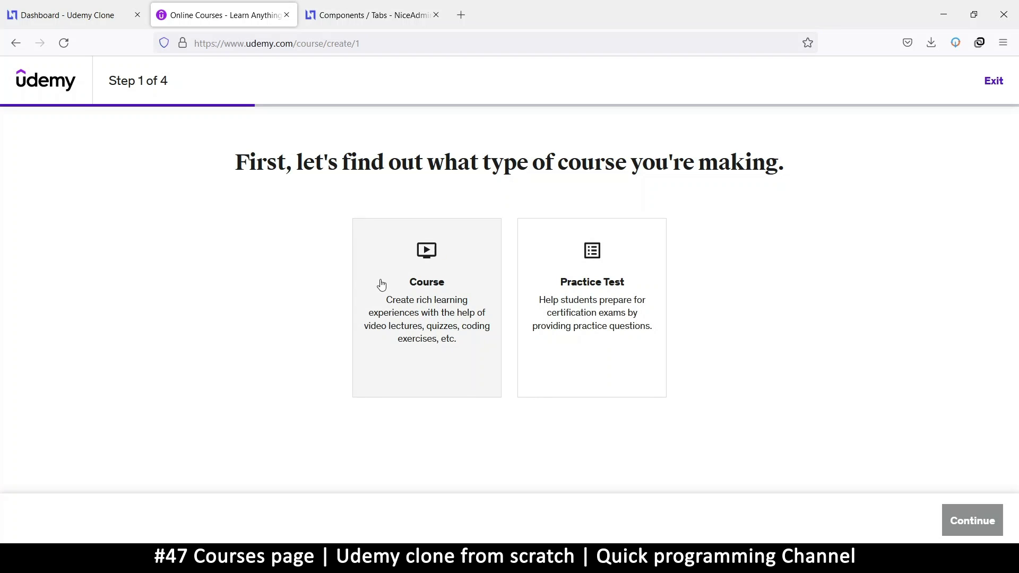
left_click(457, 245)
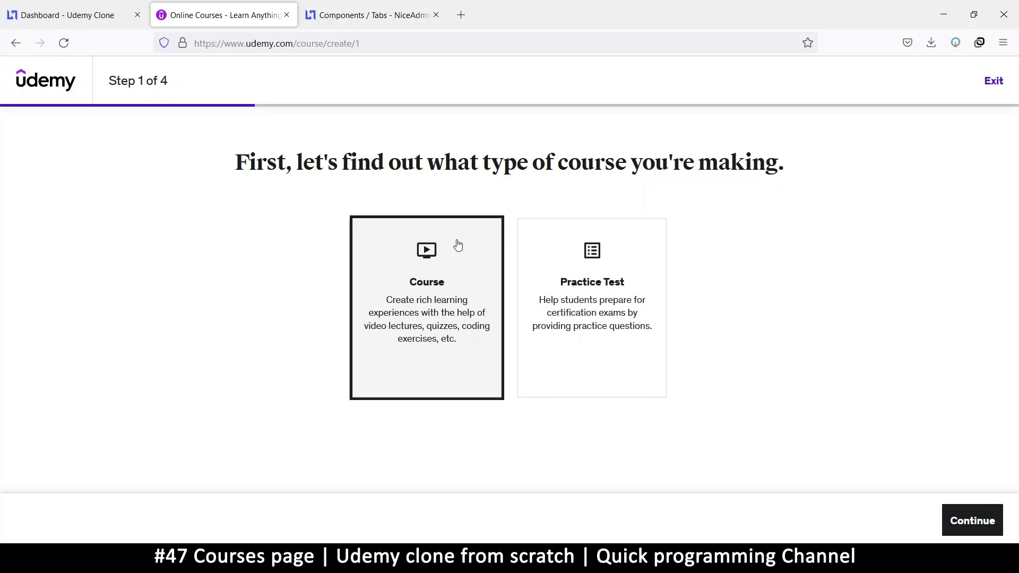
left_click(974, 520)
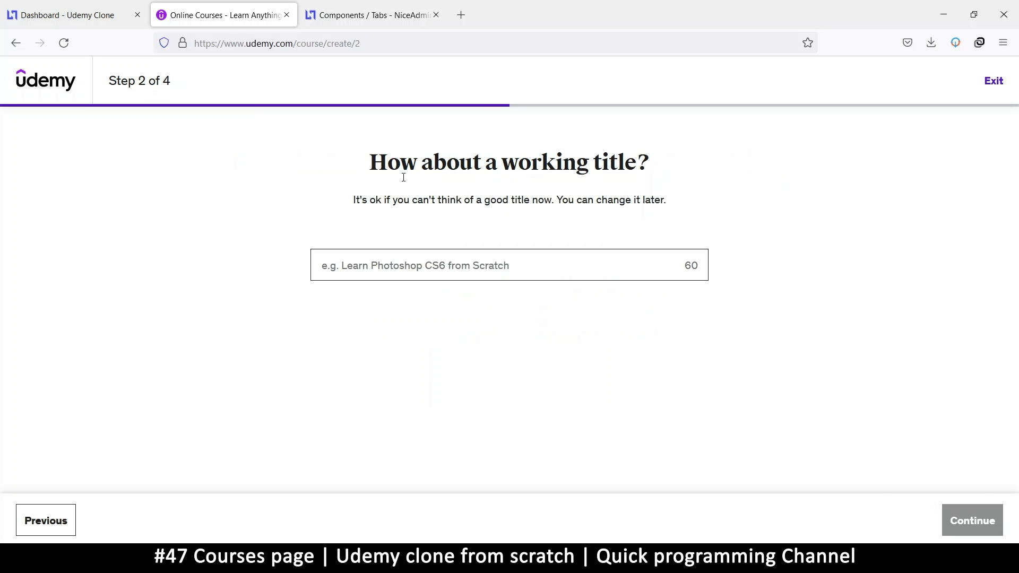
Enter "photoshop" as the working title of the new course and continue to the category question
left_click_drag(395, 168, 673, 166)
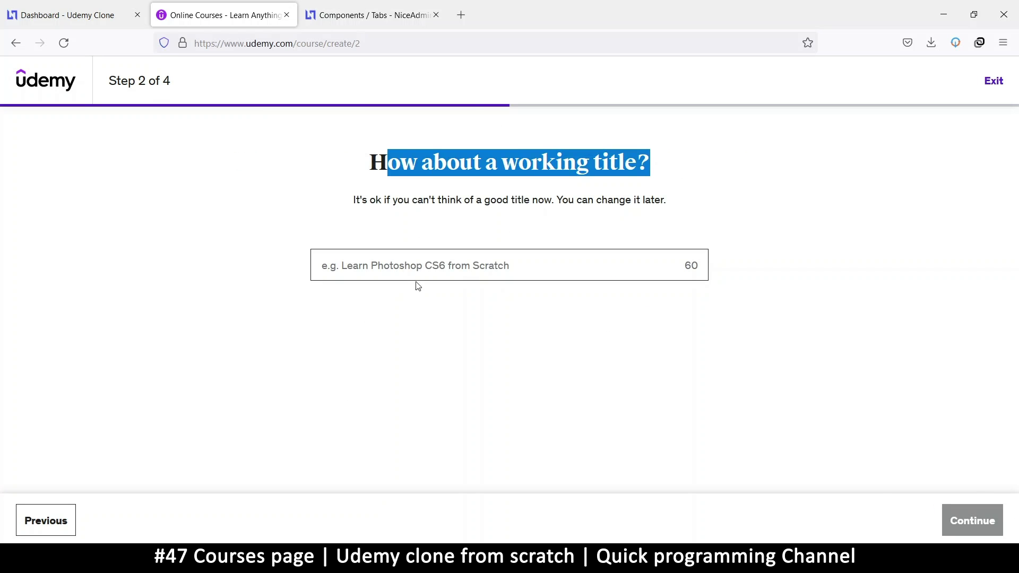
left_click(446, 266)
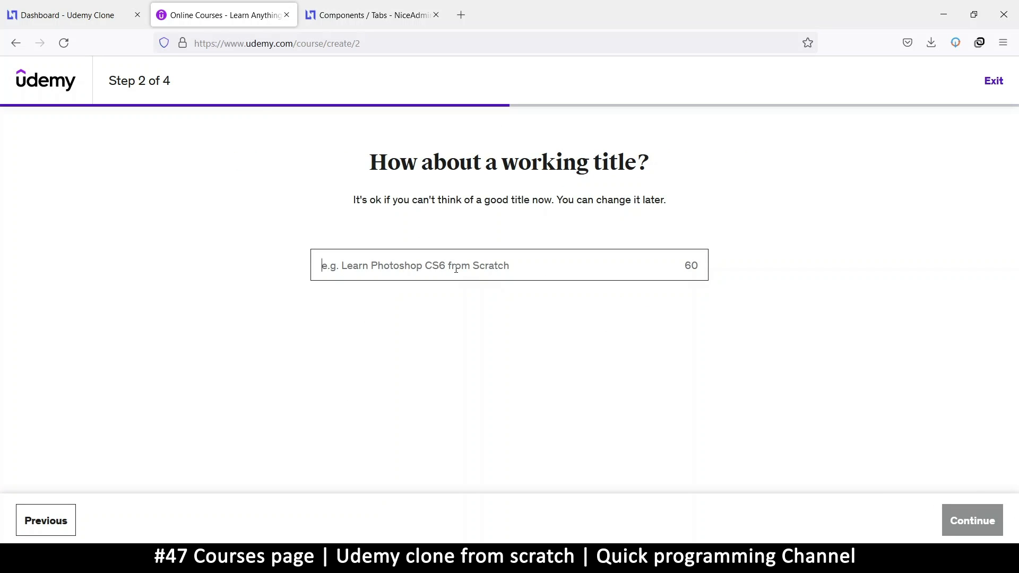
type("photoshop")
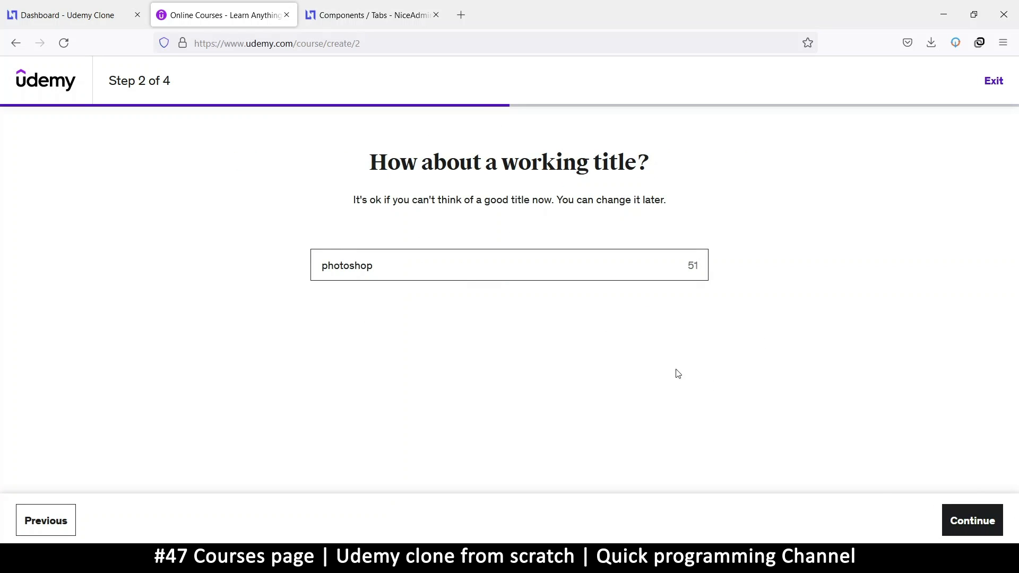
left_click(965, 523)
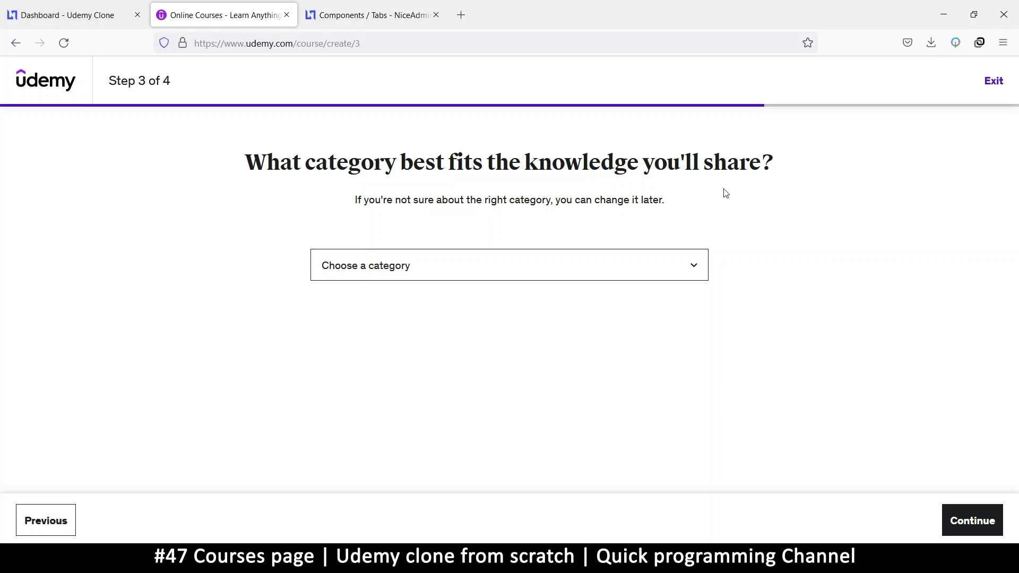
Examine the category question and the options offered in its course category list
left_click_drag(563, 164, 754, 165)
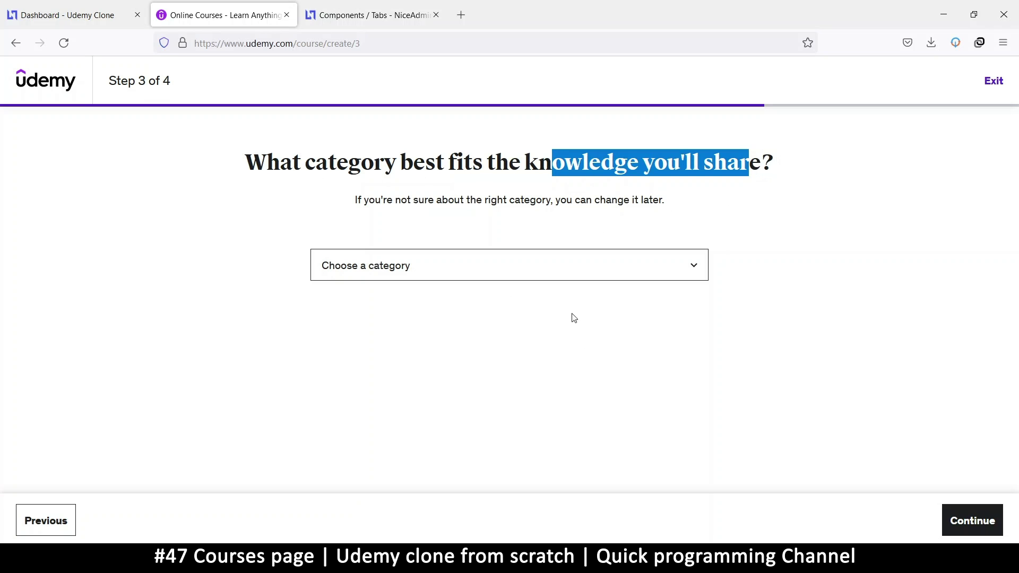
left_click(412, 264)
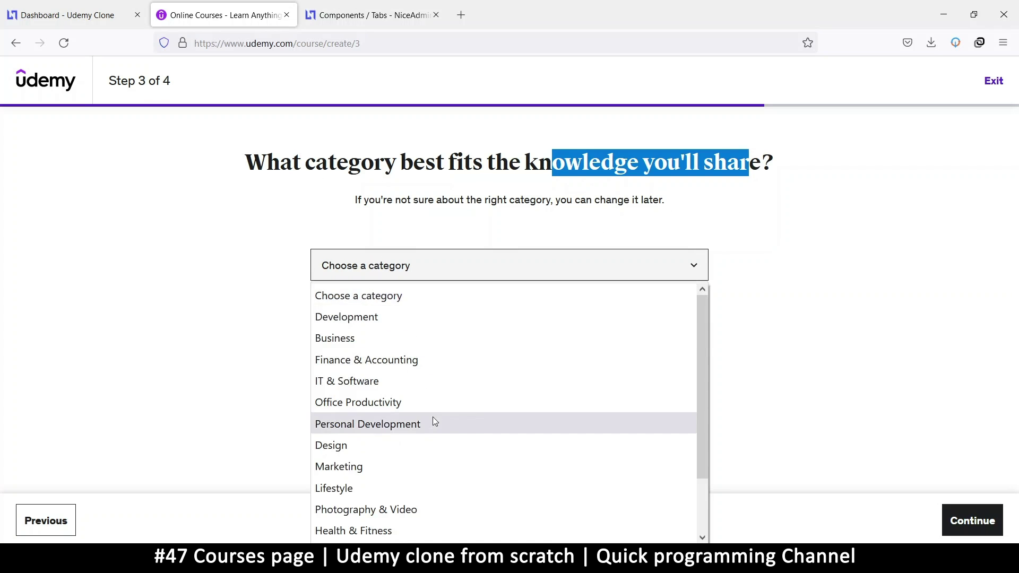
scroll(435, 421, "down", 1)
left_click(423, 285)
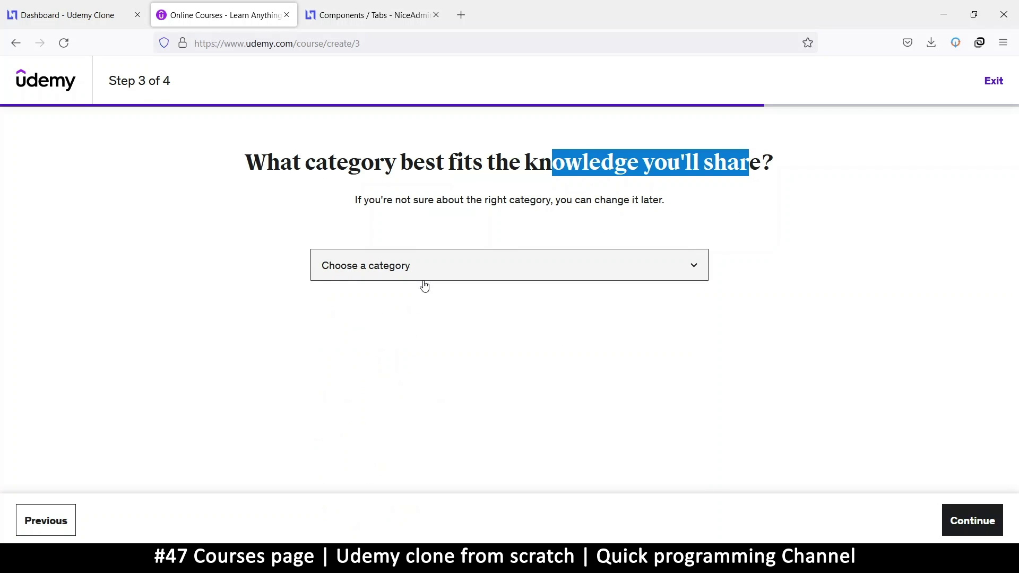
left_click(380, 258)
left_click(288, 260)
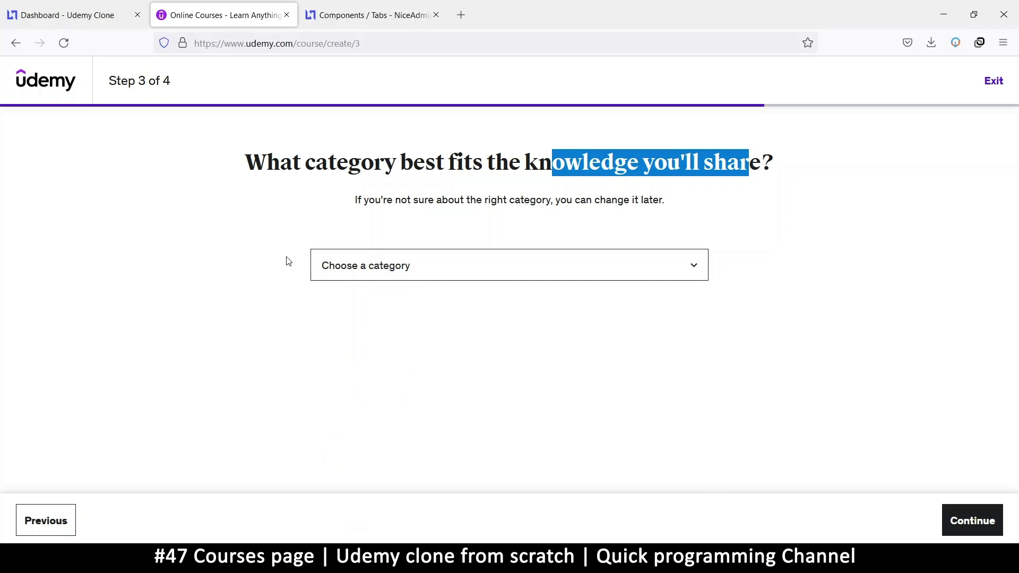
left_click(404, 267)
left_click(359, 261)
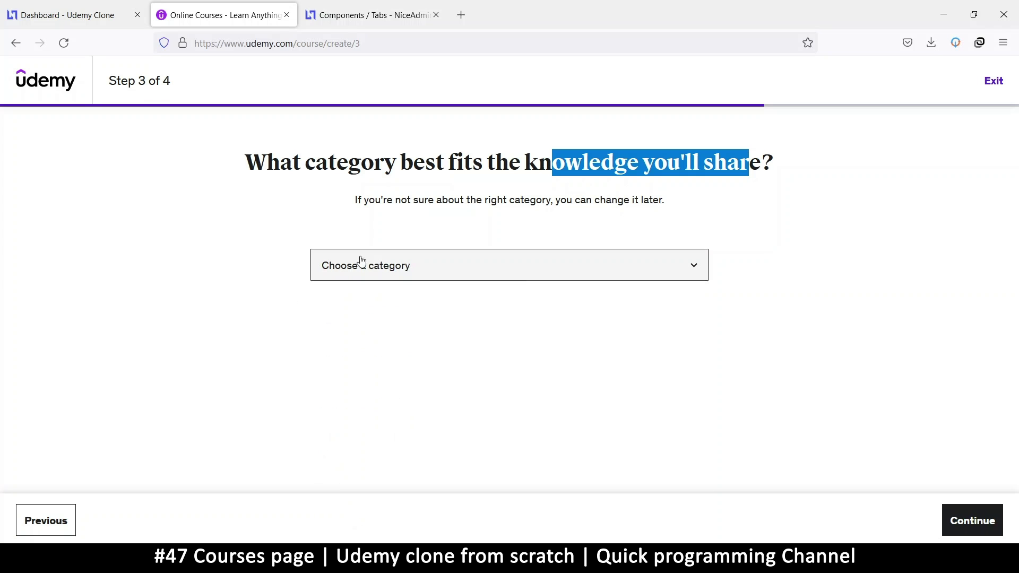
right_click(361, 260)
left_click(325, 264)
left_click(339, 265)
scroll(380, 387, "down", 1)
scroll(381, 329, "up", 1)
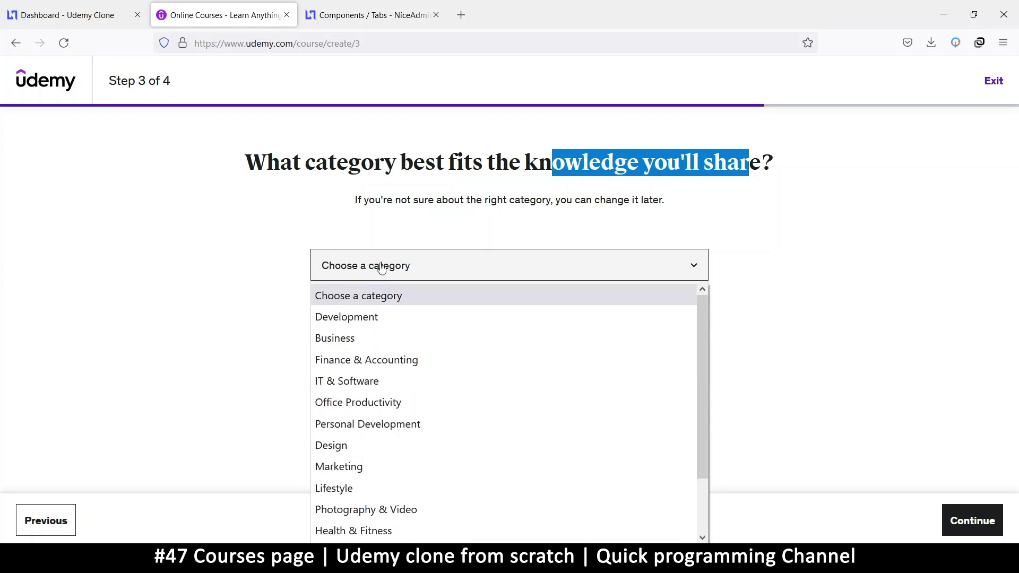
Inspect the category dropdown in the developer tools, copy its select element's outer HTML and close the tools
right_click(384, 265)
left_click(422, 425)
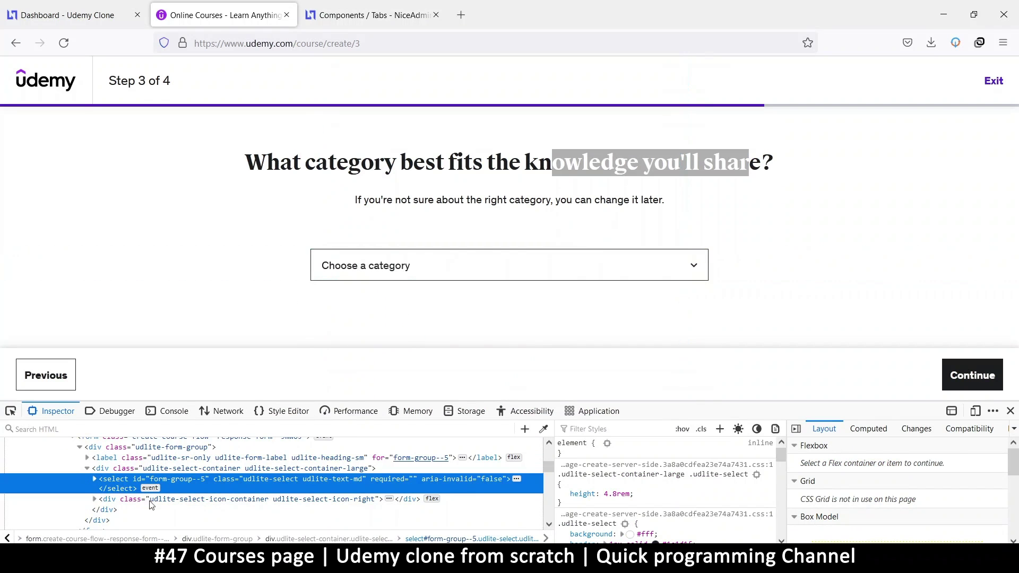
right_click(122, 483)
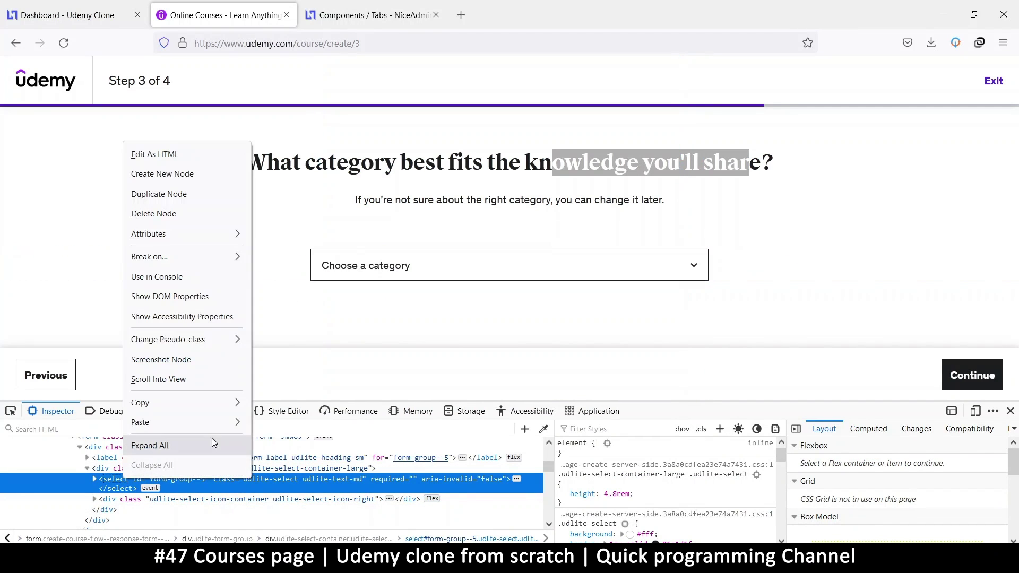
mouse_move(217, 403)
left_click(301, 423)
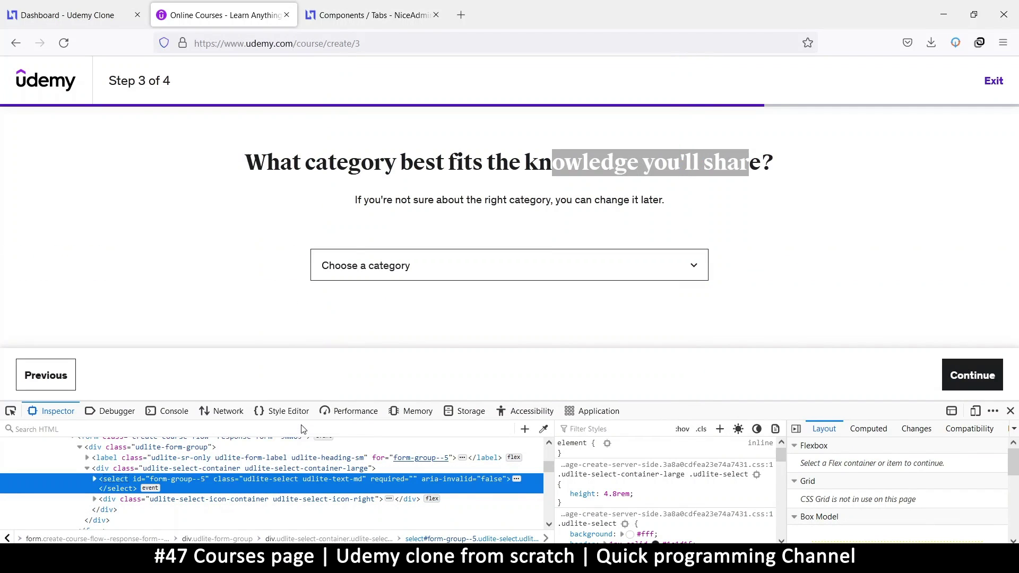
left_click(1011, 411)
Switch to Sublime Text and paste the copied category select markup into the empty untitled file
key("alt+Tab")
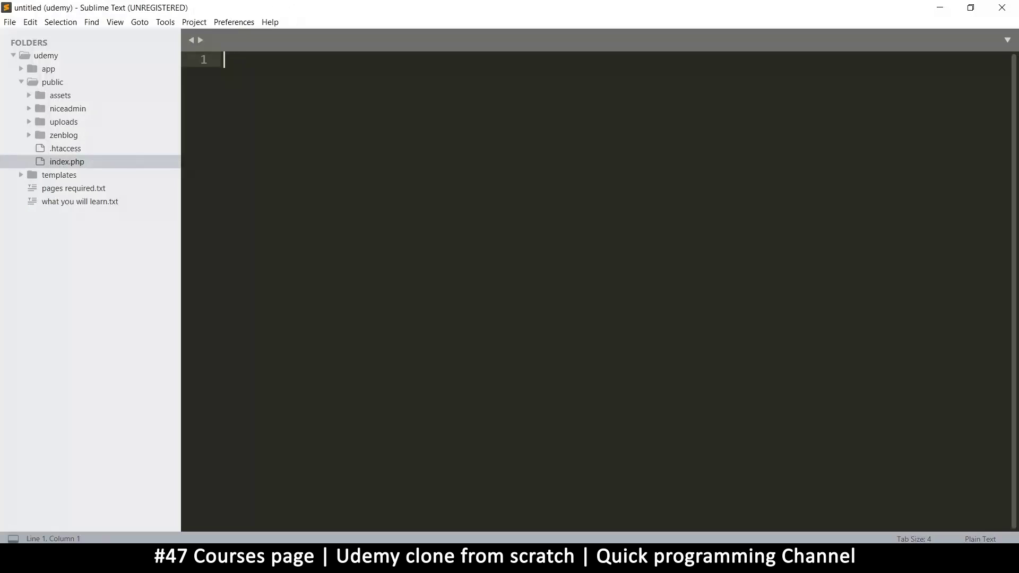
left_click(10, 22)
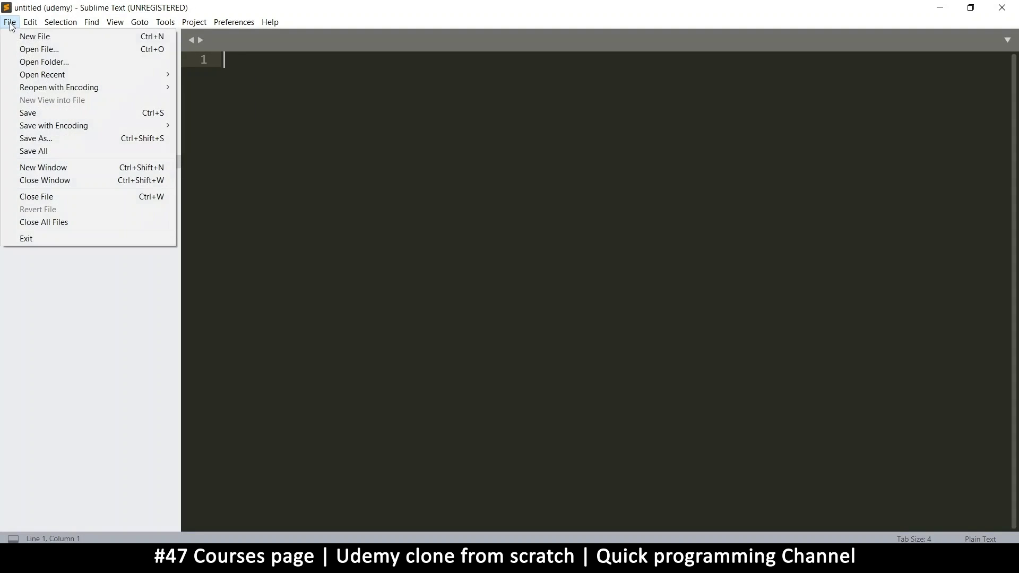
left_click(10, 22)
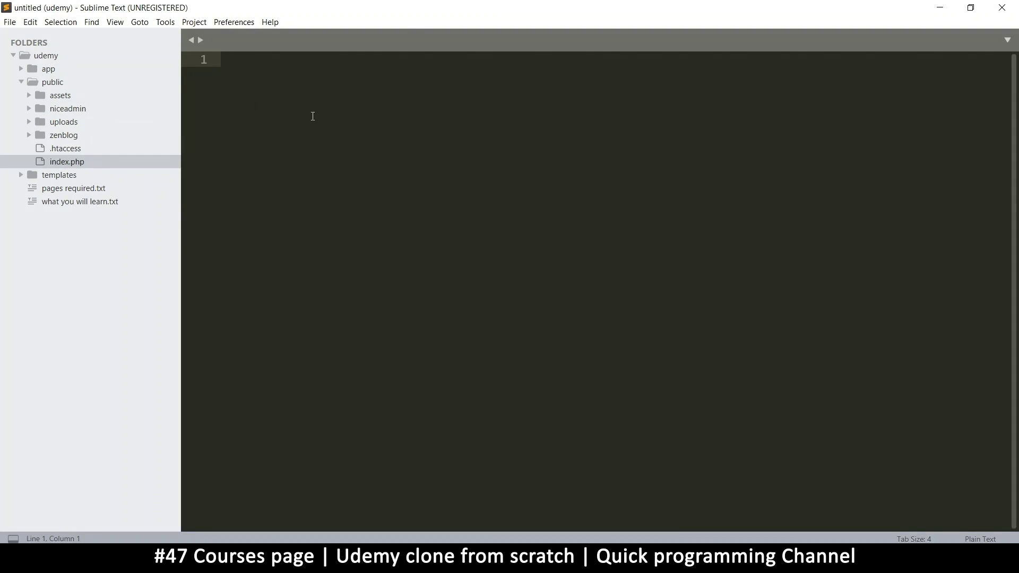
key("ctrl+v")
scroll(467, 63, "down", 5)
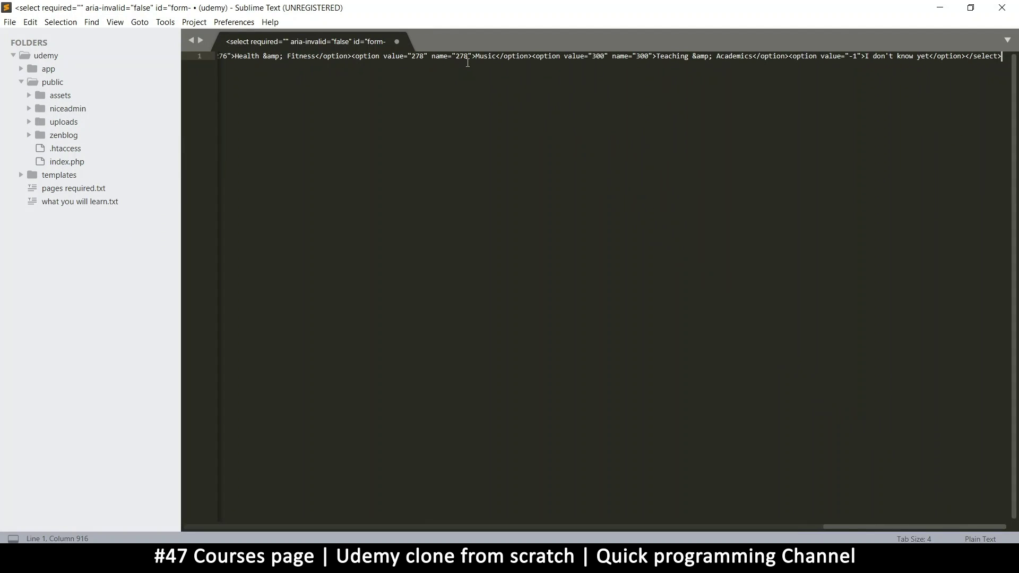
Return to the Udemy course setup in Firefox, set the category to IT & Software and continue
mouse_move(506, 539)
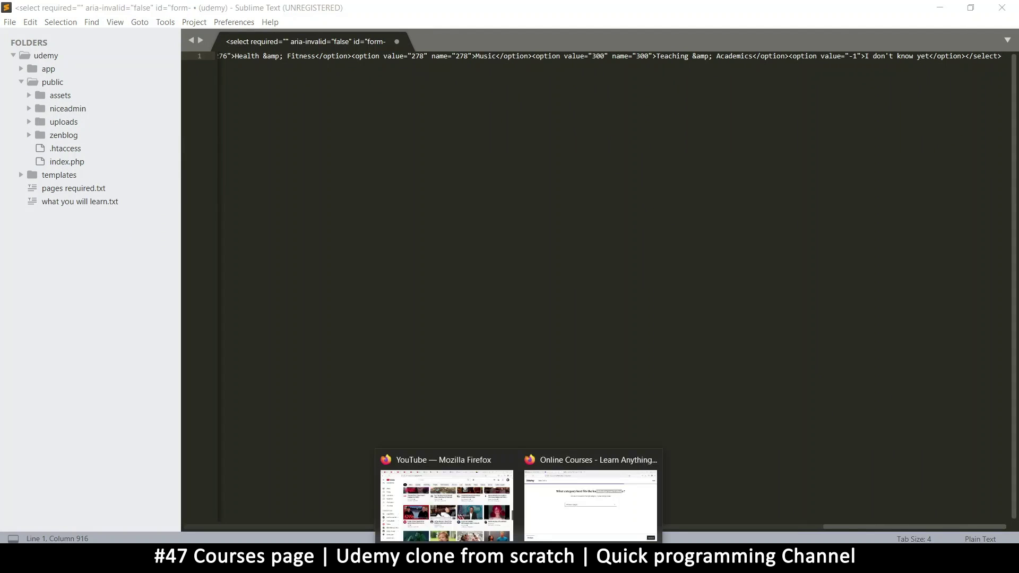
left_click(577, 512)
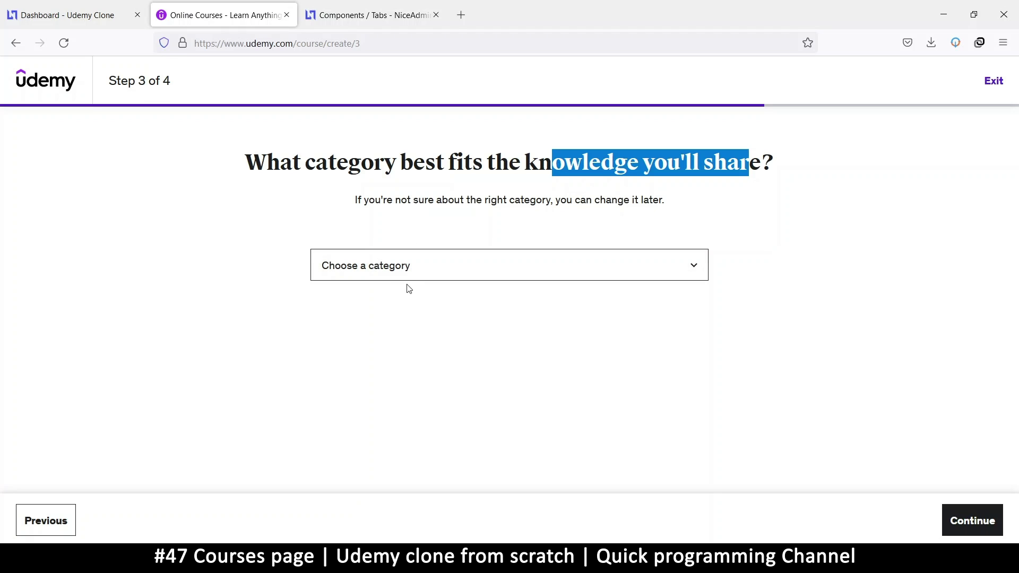
left_click(441, 273)
scroll(433, 398, "down", 1)
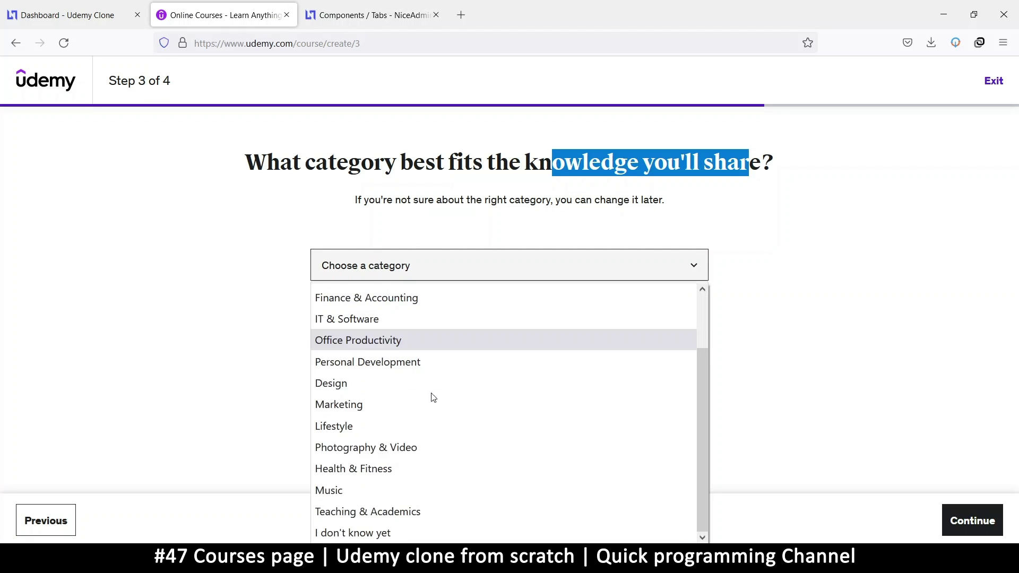
scroll(381, 478, "up", 1)
scroll(380, 482, "down", 1)
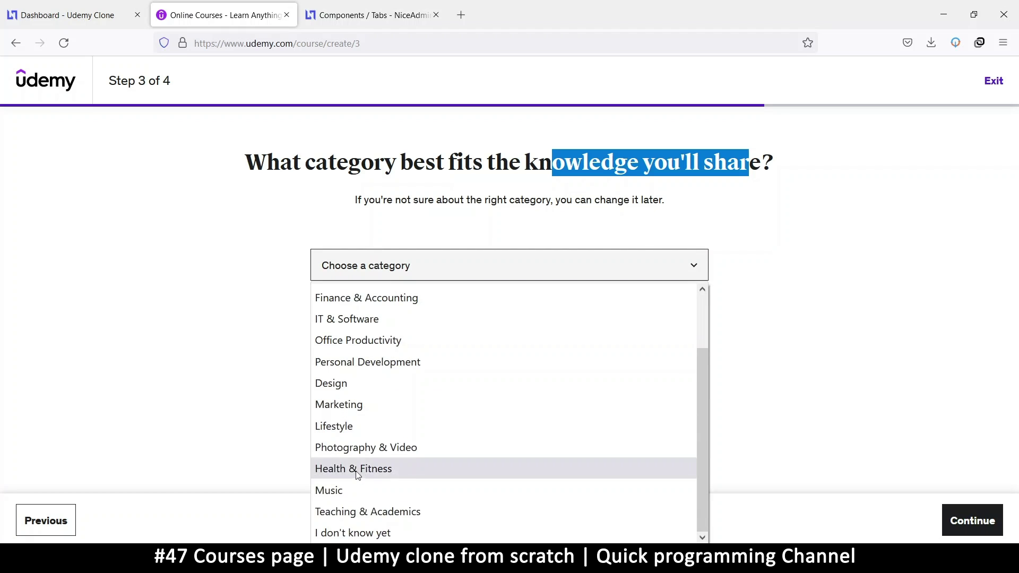
scroll(365, 399, "up", 1)
left_click(364, 384)
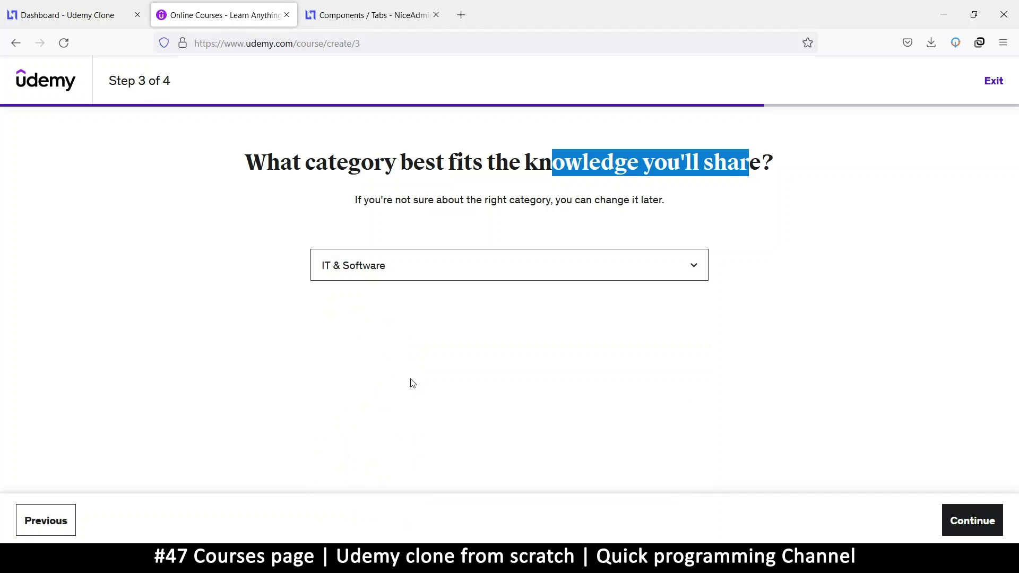
left_click(969, 525)
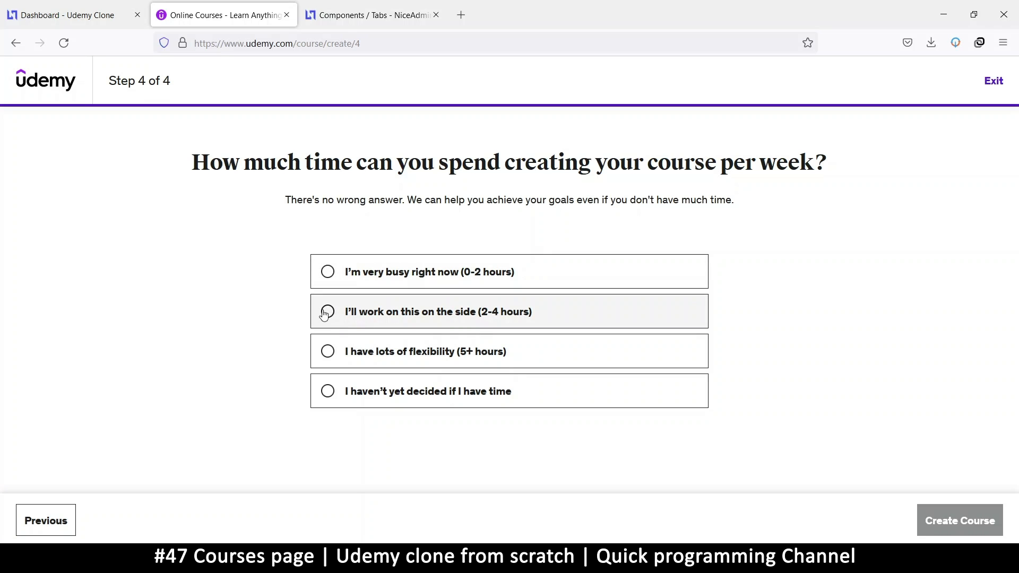
Create the course with "I'll work on this on the side (2-4 hours)" as the weekly time and look over its Intended learners form
left_click(372, 316)
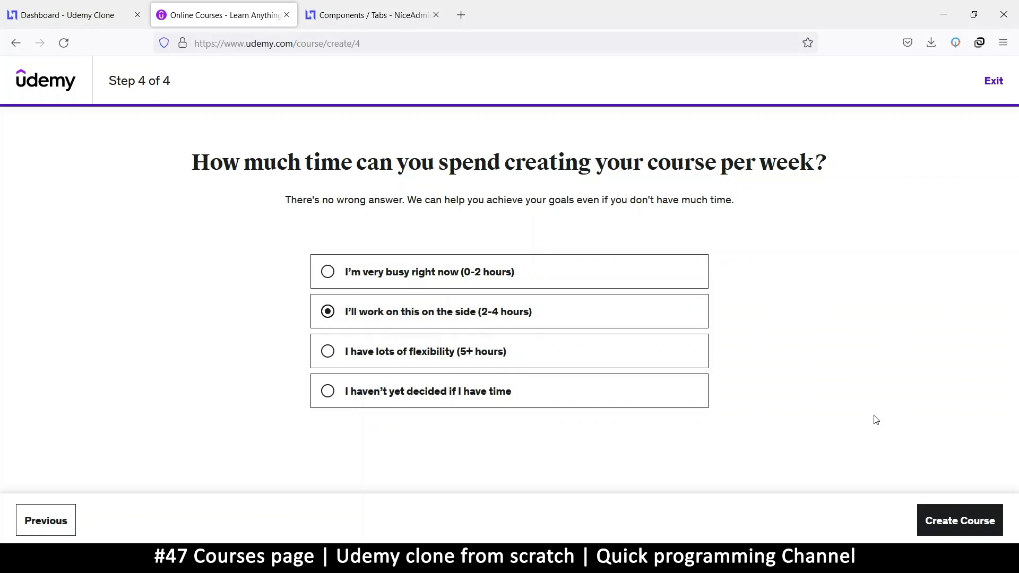
left_click(958, 517)
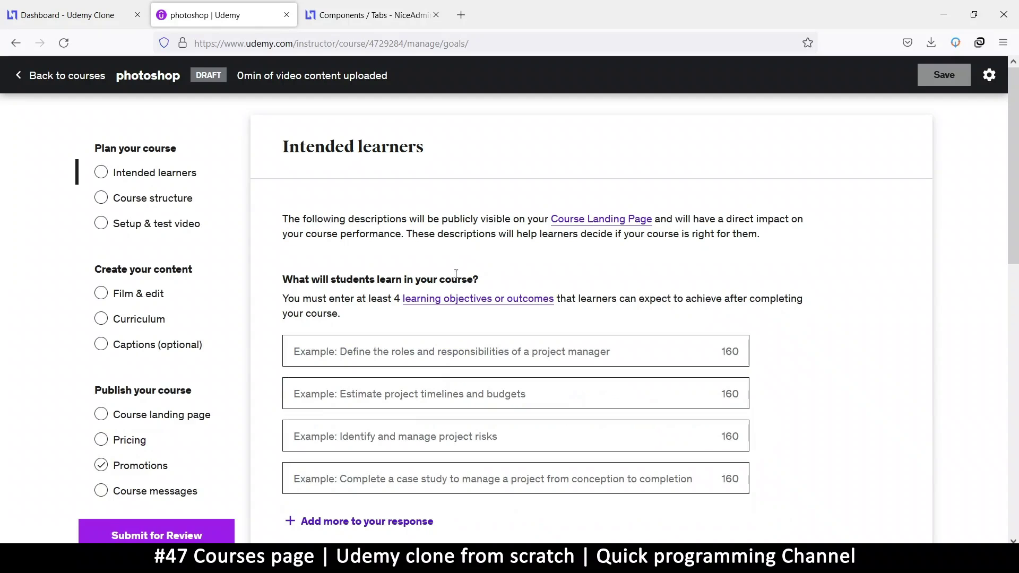
scroll(659, 380, "down", 10)
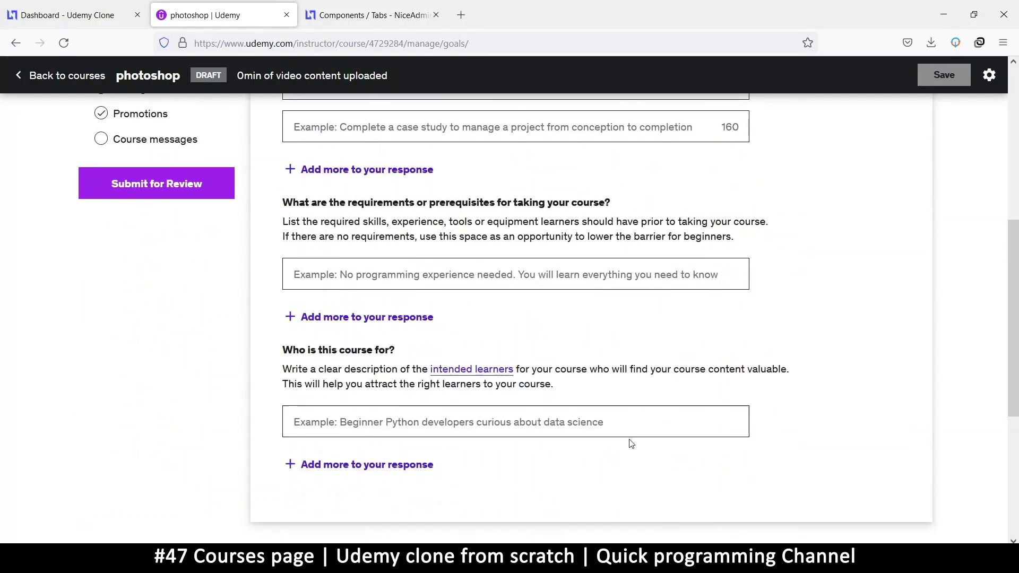
scroll(629, 439, "up", 10)
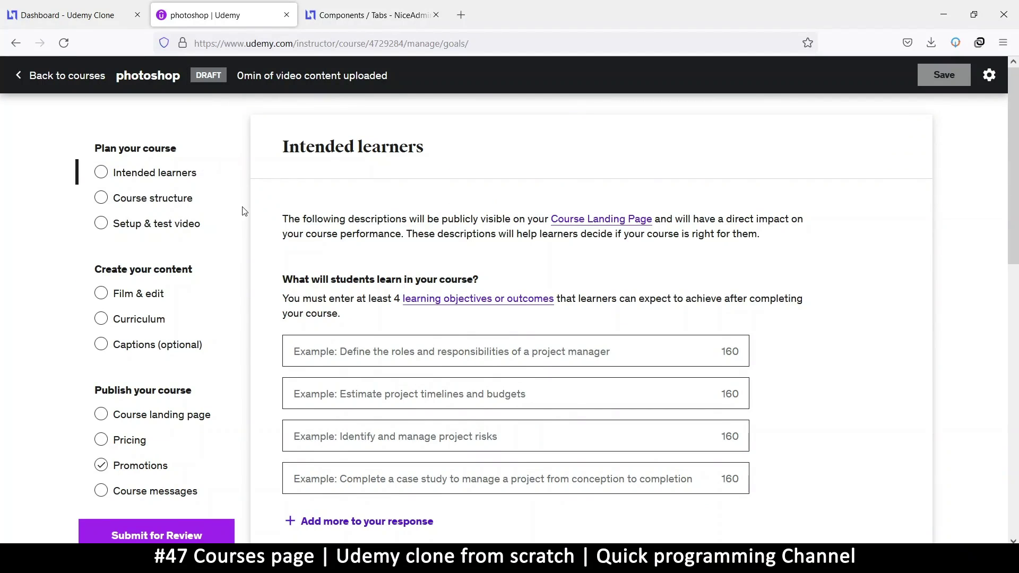
Review the Intended learners page and read through the tips and requirements on the Course structure page
scroll(337, 175, "down", 3)
scroll(329, 197, "up", 3)
left_click_drag(285, 145, 461, 150)
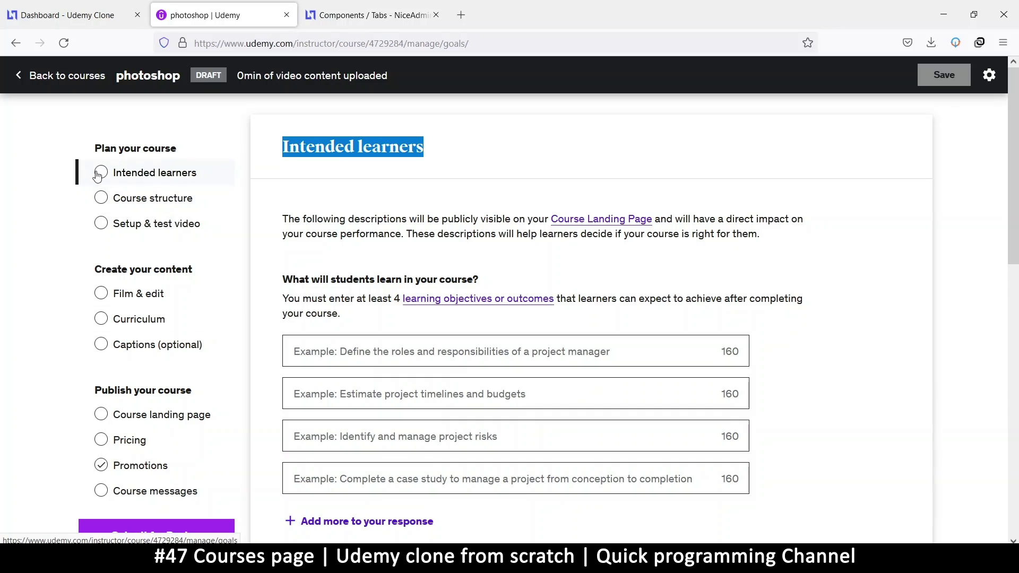
left_click(181, 202)
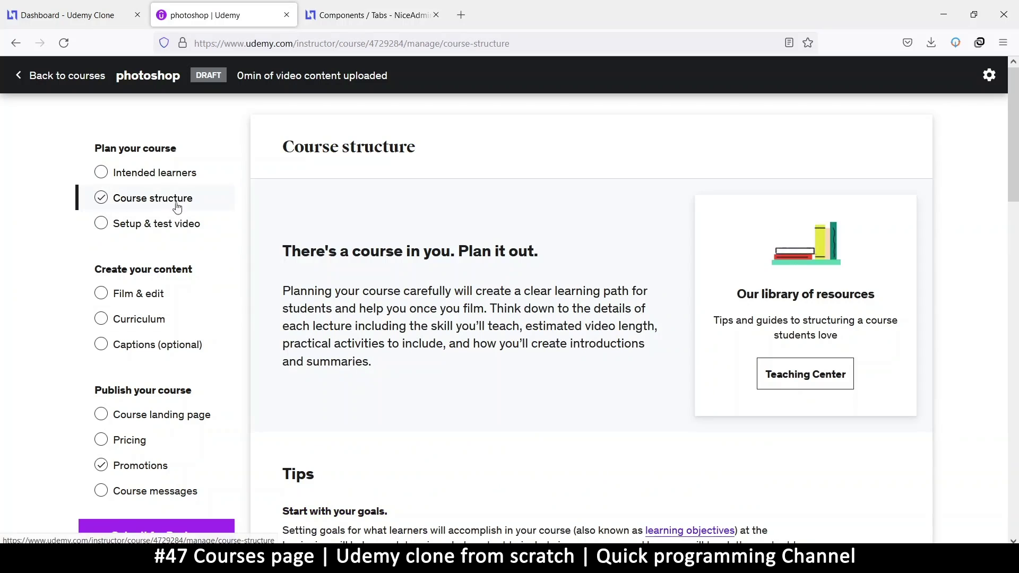
scroll(514, 291, "down", 15)
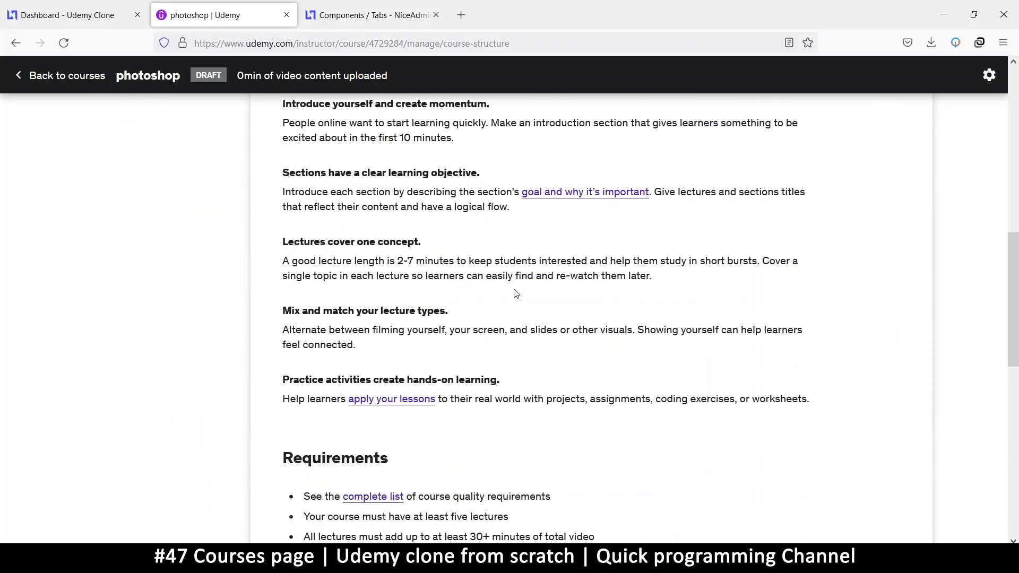
scroll(513, 292, "down", 5)
scroll(510, 297, "up", 10)
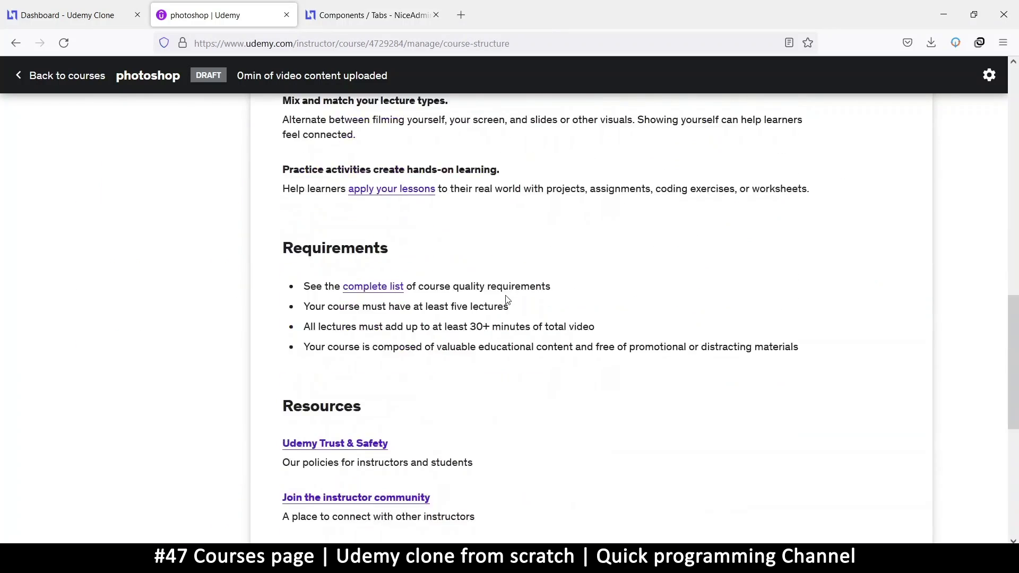
scroll(507, 300, "up", 9)
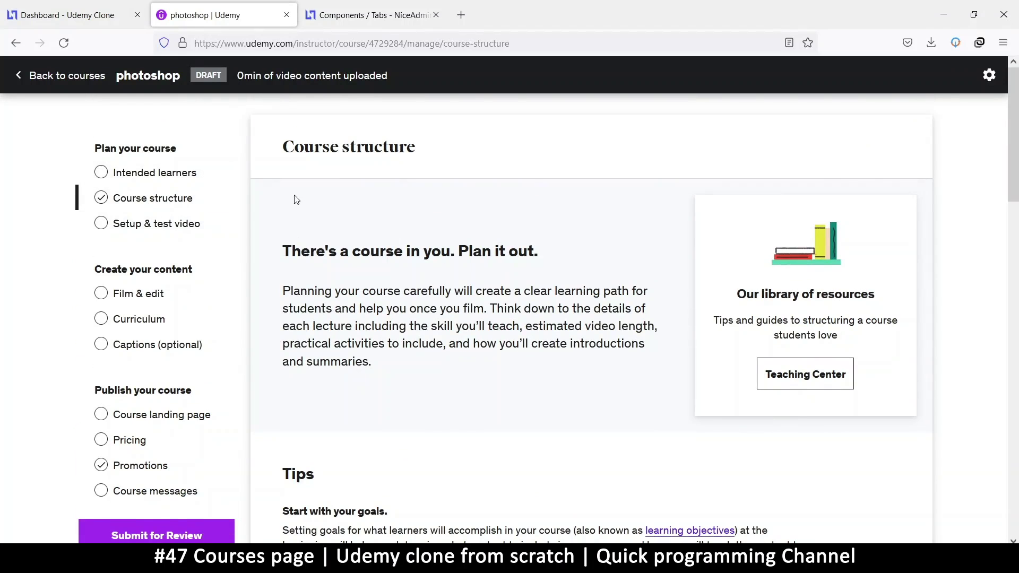
Look through the Setup & test video page and the Film & edit page of the photoshop course
left_click(165, 225)
scroll(559, 296, "down", 15)
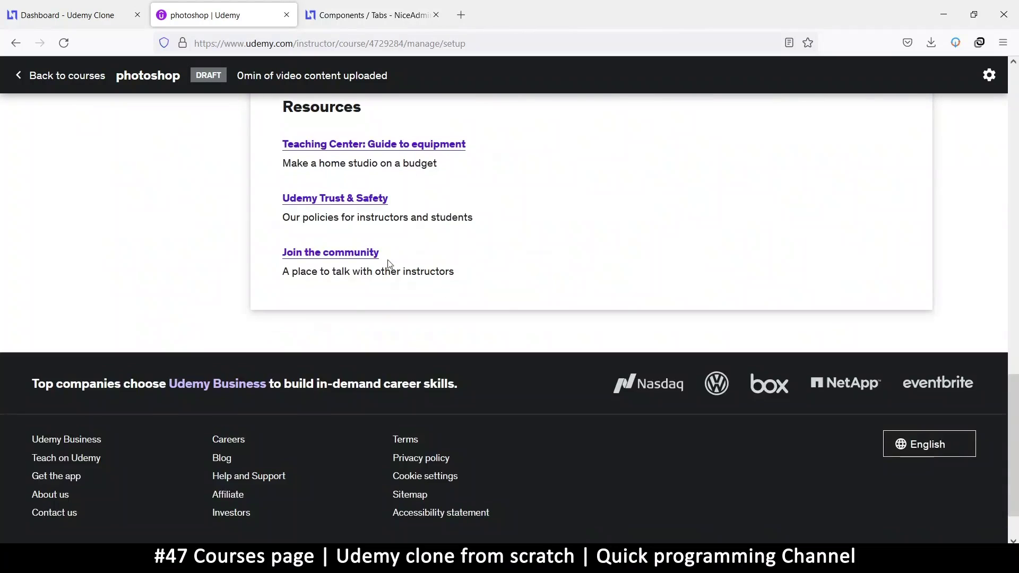
scroll(389, 264, "up", 15)
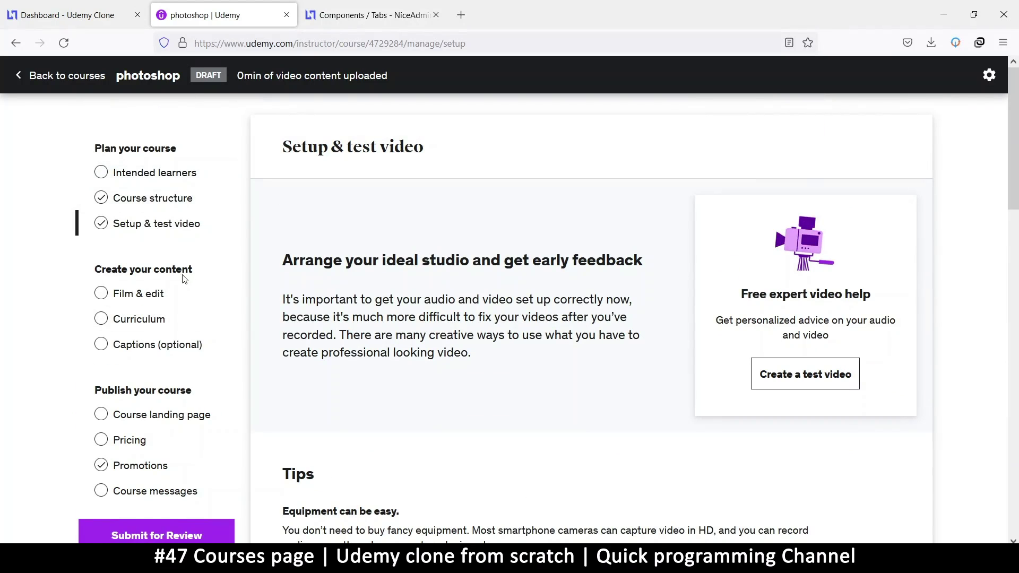
left_click(154, 293)
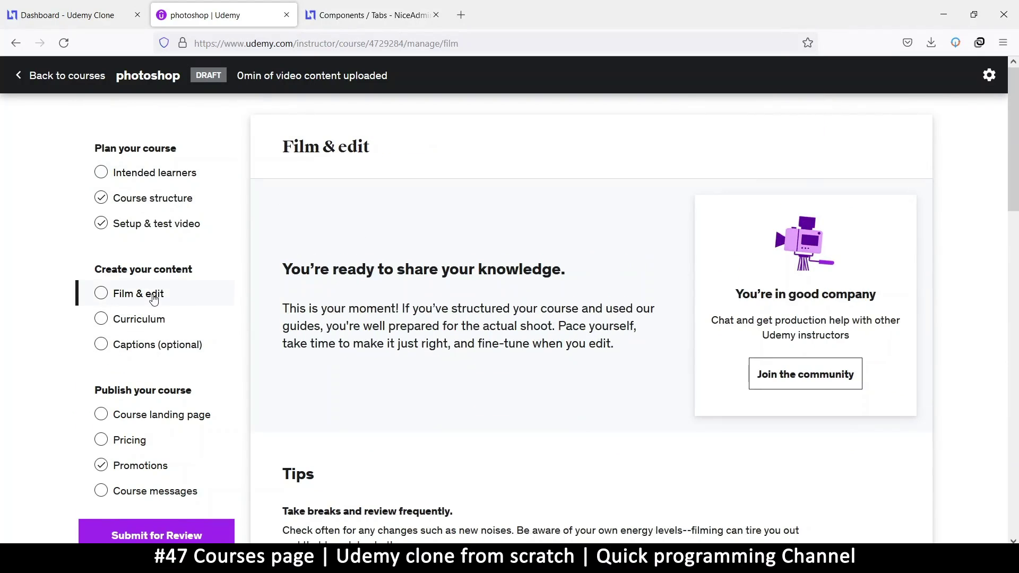
scroll(425, 301, "down", 6)
scroll(425, 305, "down", 10)
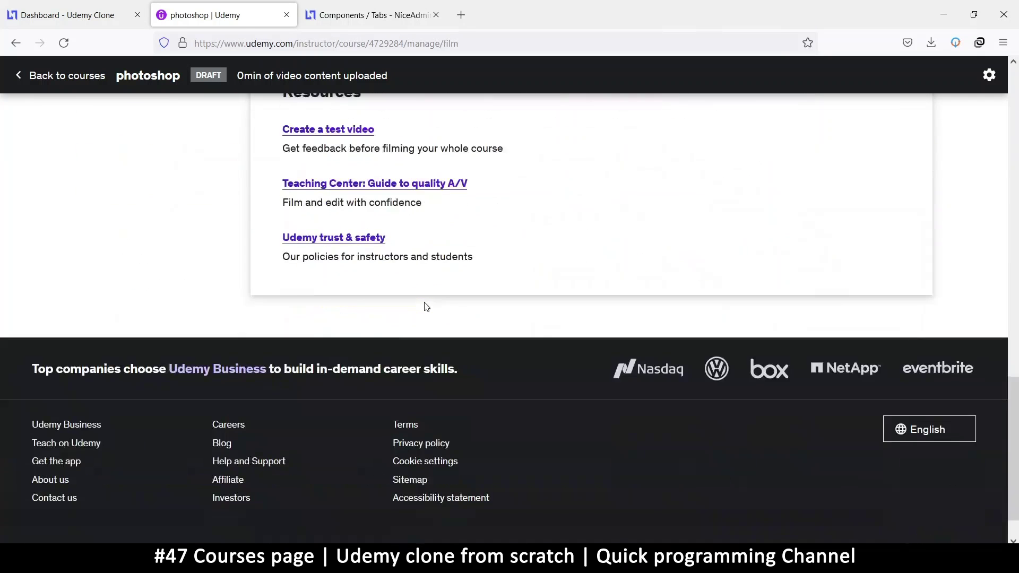
scroll(425, 303, "up", 14)
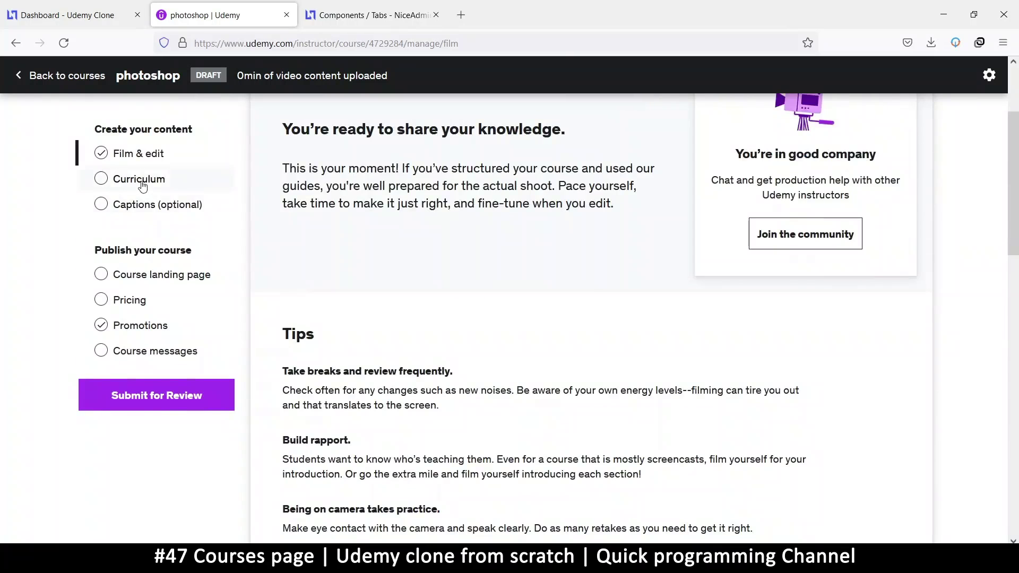
Open the course's Curriculum page and examine the content types offered for the Introduction lecture
left_click(141, 180)
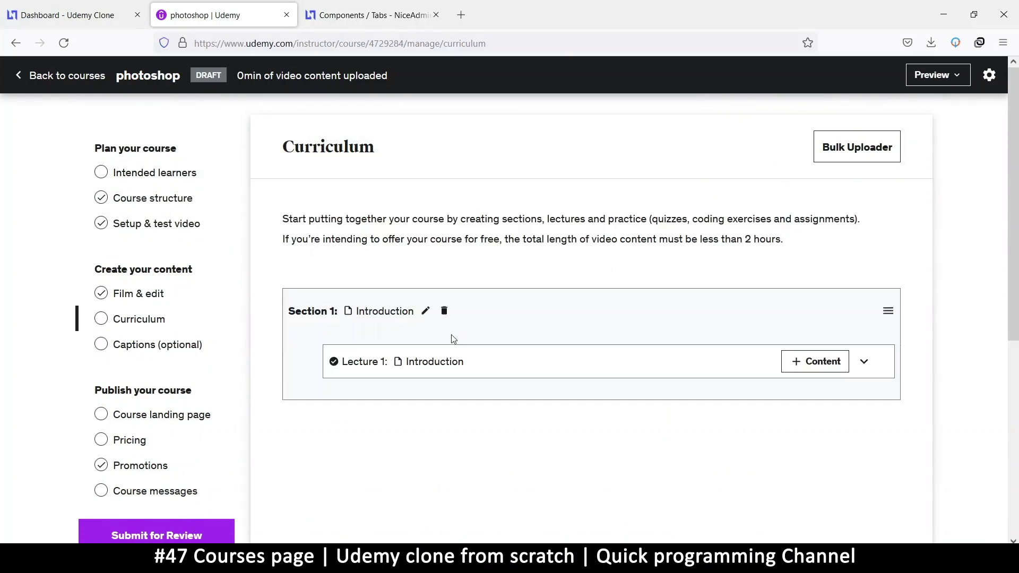
scroll(455, 305, "down", 4)
scroll(452, 312, "up", 3)
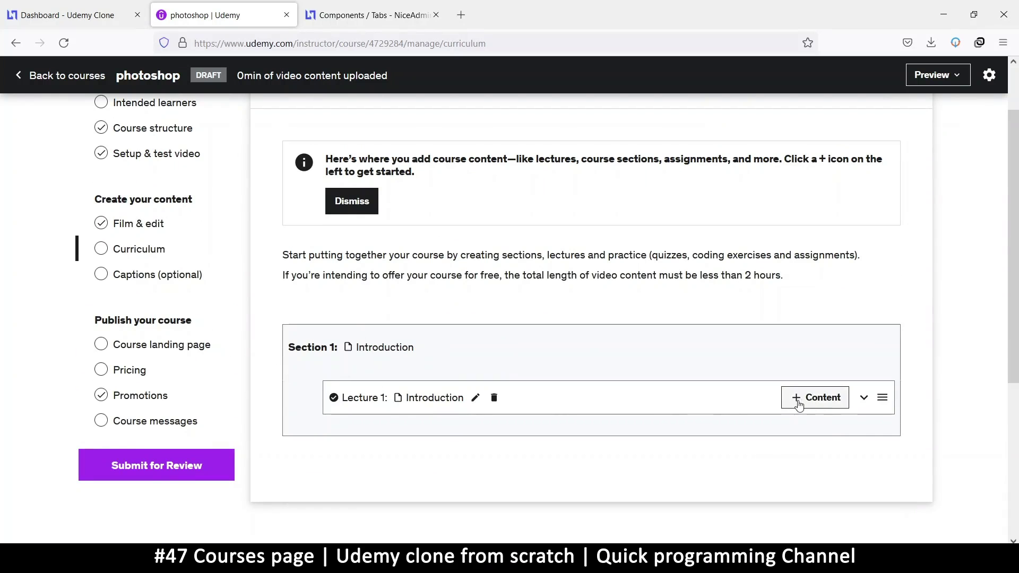
left_click(821, 400)
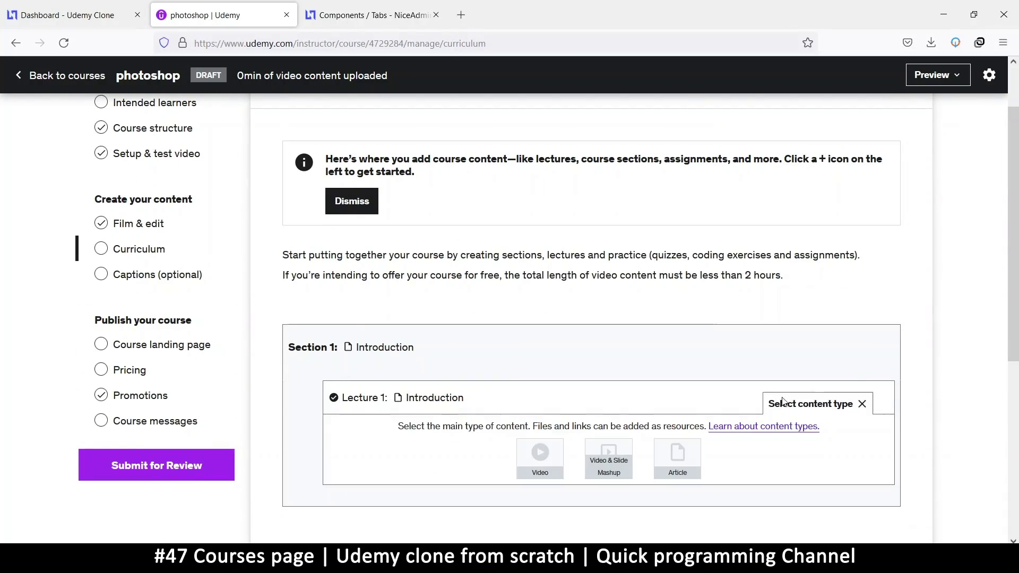
scroll(579, 294, "down", 4)
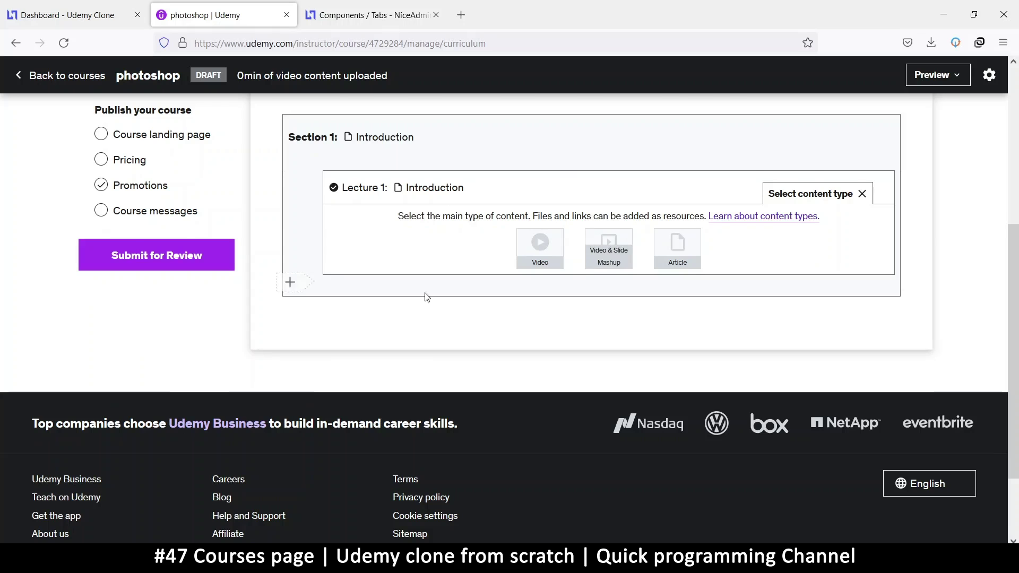
scroll(425, 296, "up", 3)
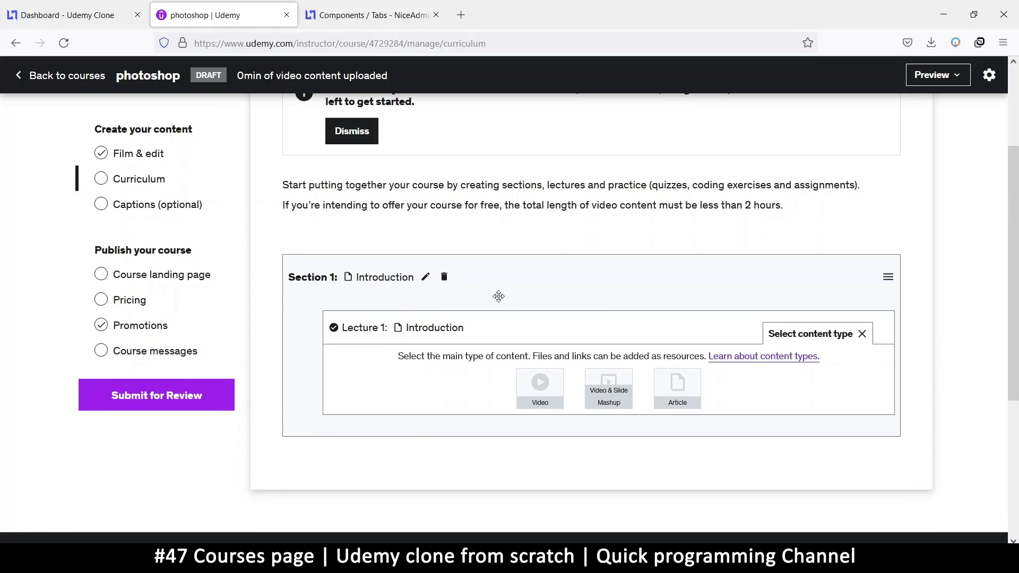
scroll(495, 317, "down", 2)
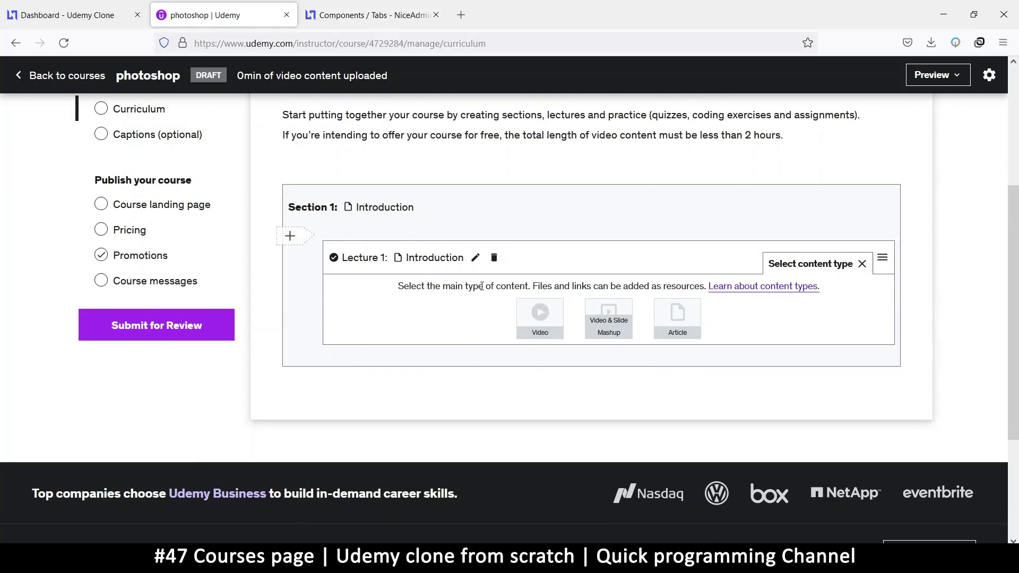
Inspect the Video upload form and the Article editor for the Introduction lecture, closing each without adding content
left_click(550, 328)
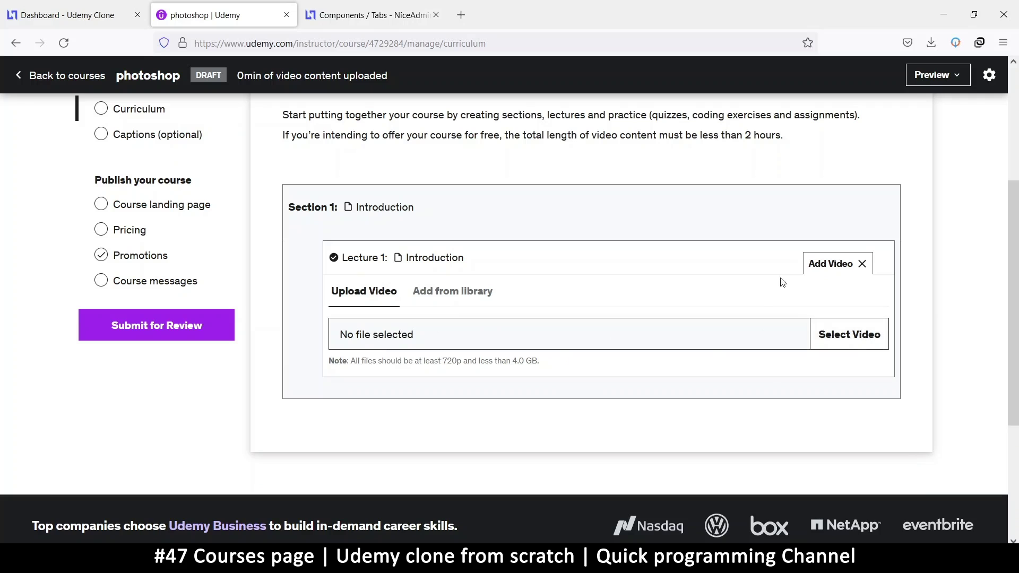
left_click(862, 263)
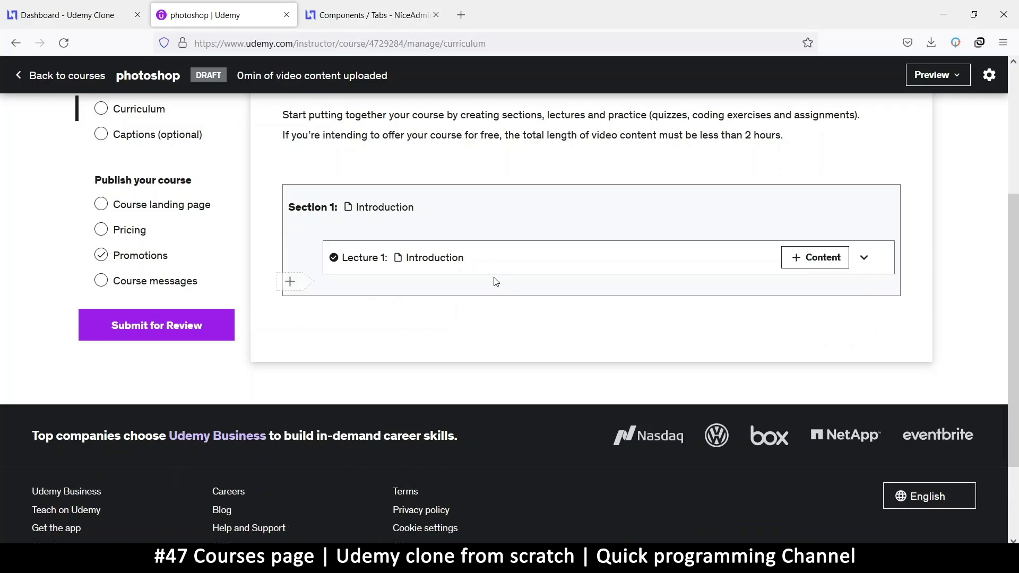
left_click(812, 261)
left_click(679, 317)
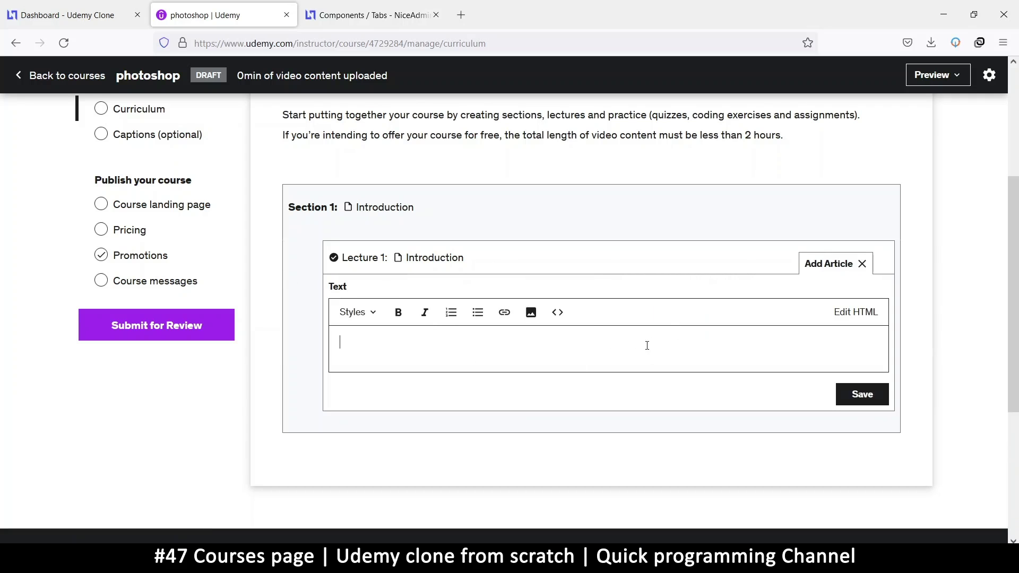
left_click(862, 264)
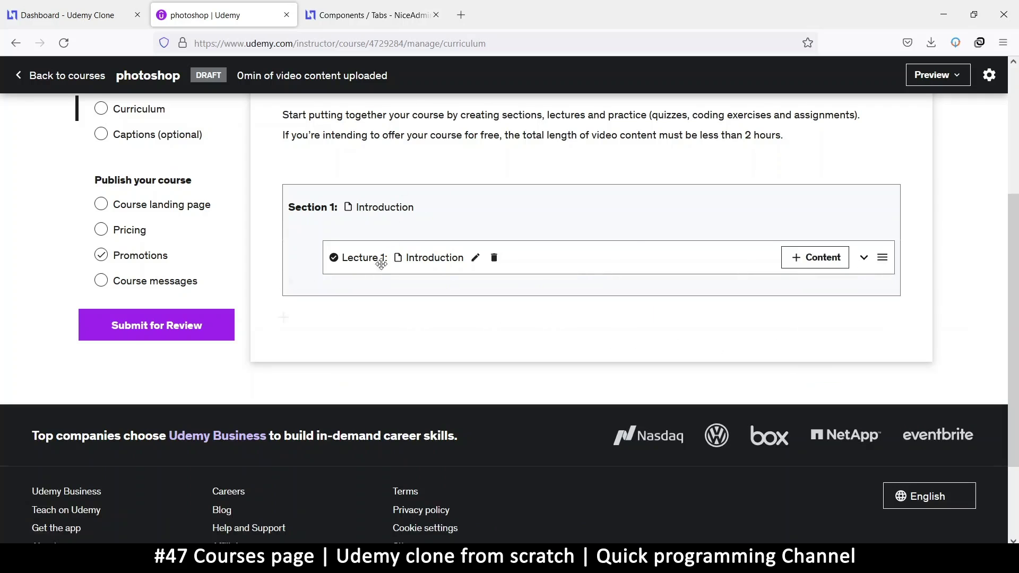
Show the Introduction lecture's content type choices again and try out moving the lecture by its reorder handle
scroll(393, 212, "up", 4)
scroll(410, 419, "down", 1)
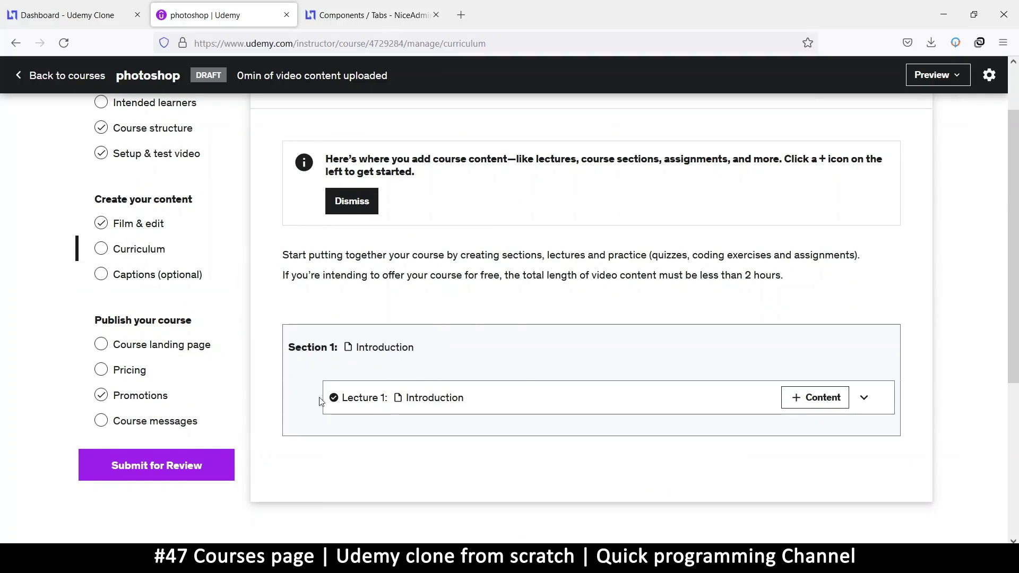
mouse_move(412, 359)
left_click(822, 404)
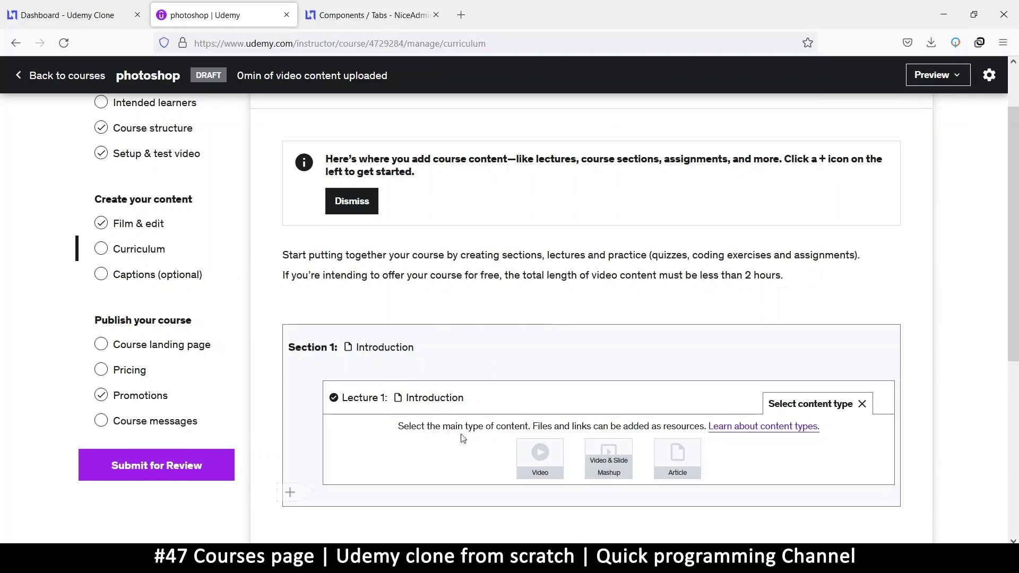
scroll(630, 441, "down", 3)
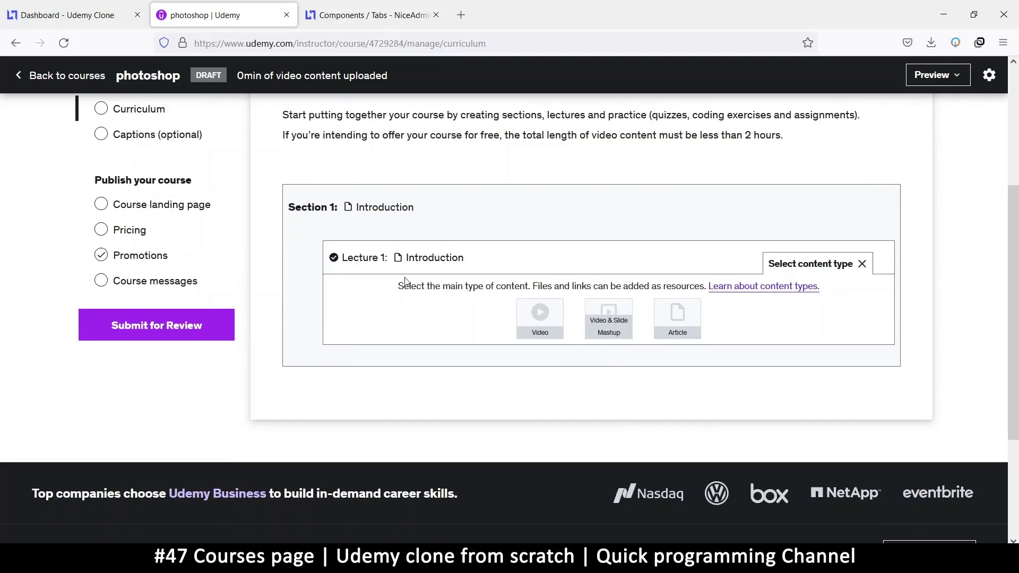
scroll(382, 282, "up", 1)
scroll(382, 282, "up", 3)
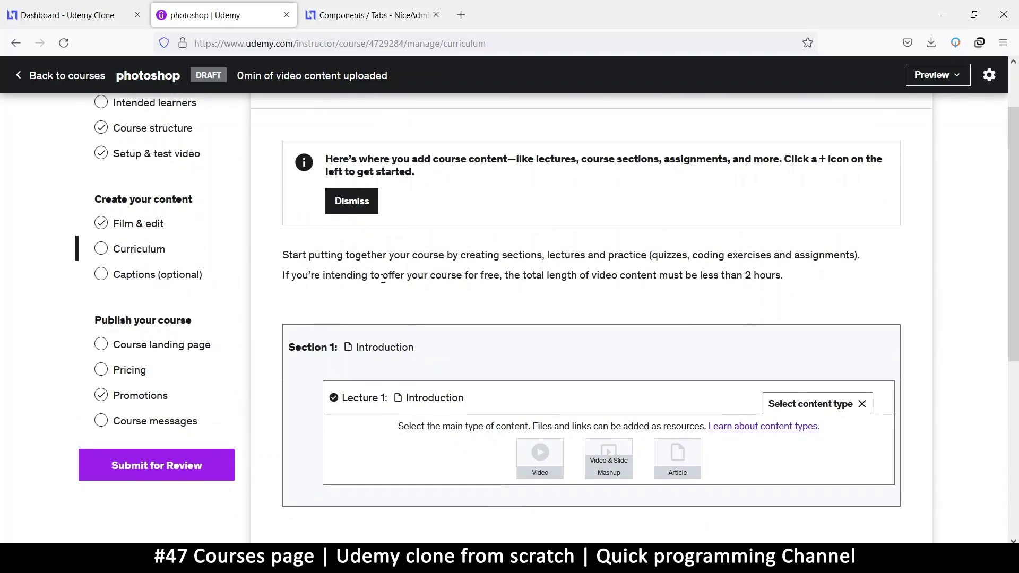
mouse_move(882, 399)
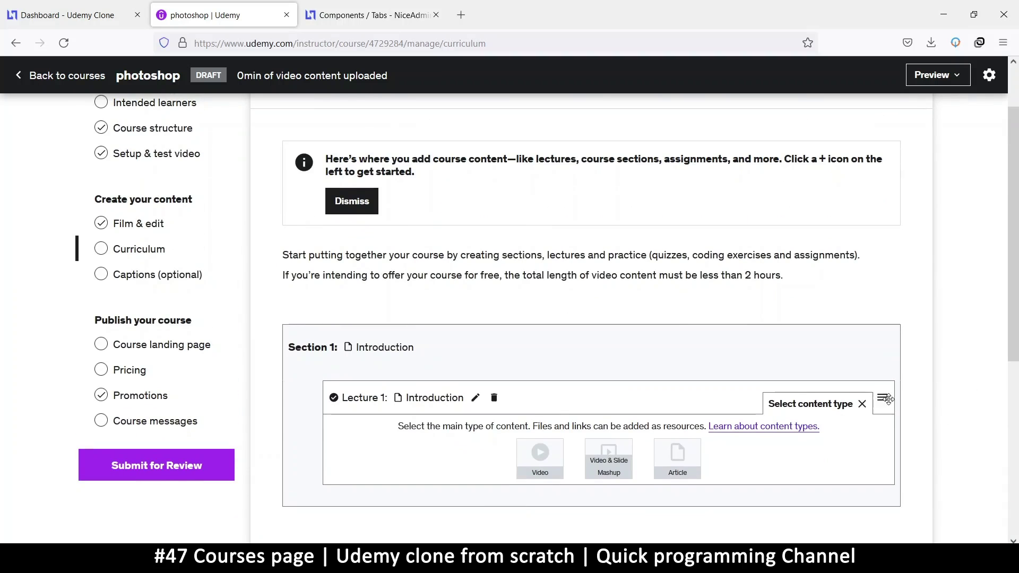
left_click_drag(886, 394, 865, 443)
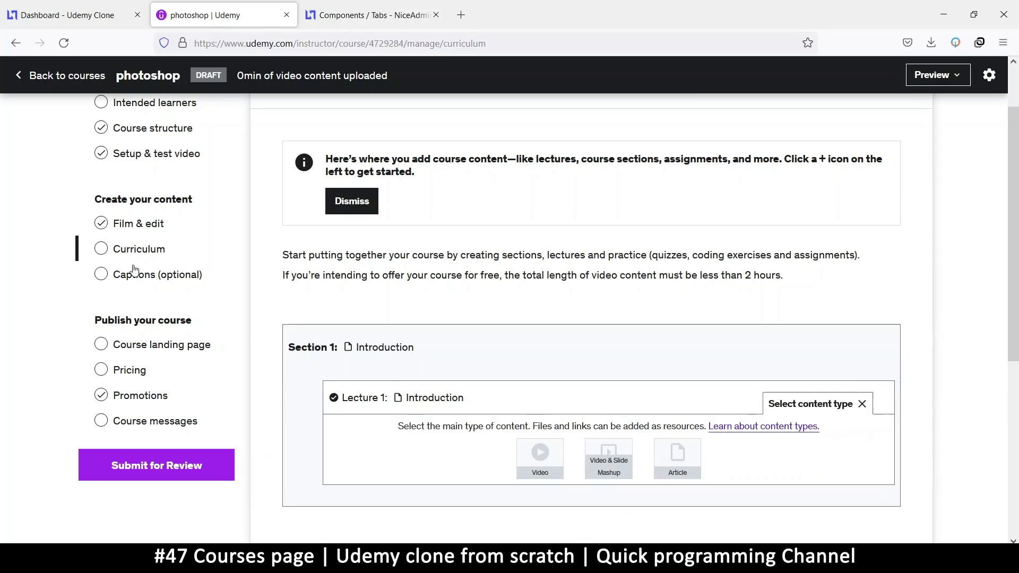
View the Captions (optional) page and look over the remaining course sections listed under Publish your course
left_click(151, 276)
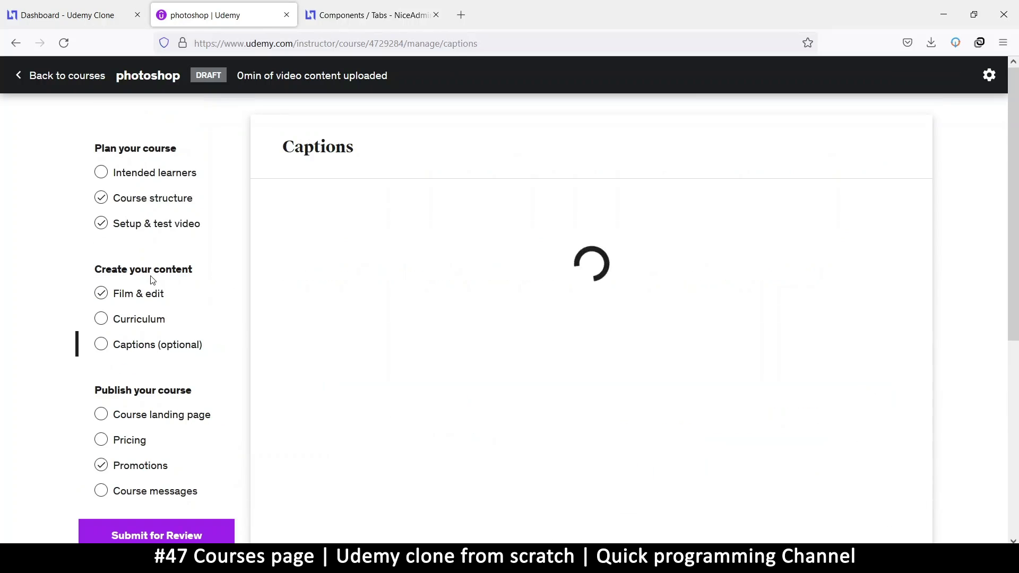
scroll(478, 264, "down", 6)
scroll(478, 267, "up", 6)
scroll(232, 339, "down", 3)
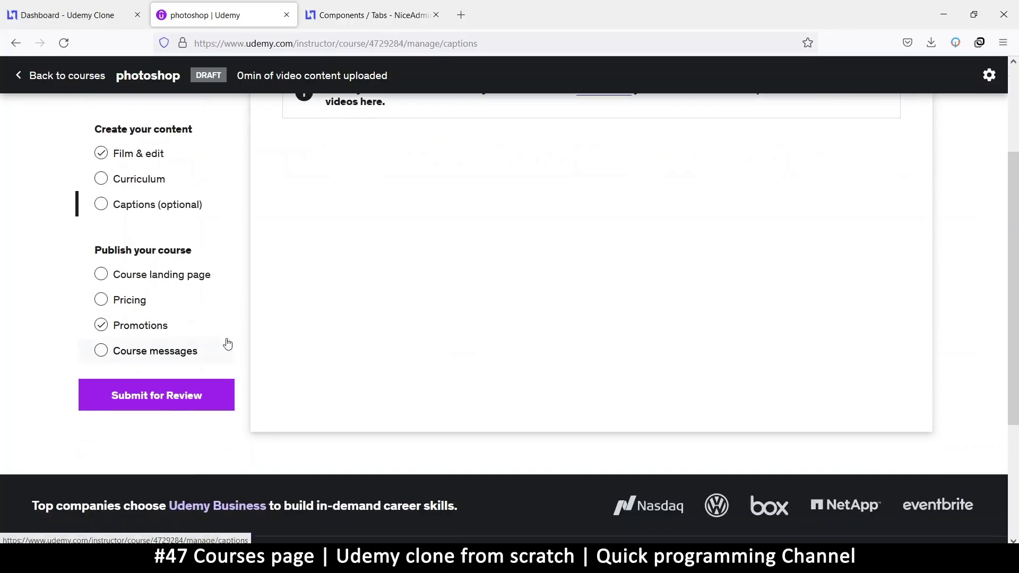
scroll(167, 168, "up", 3)
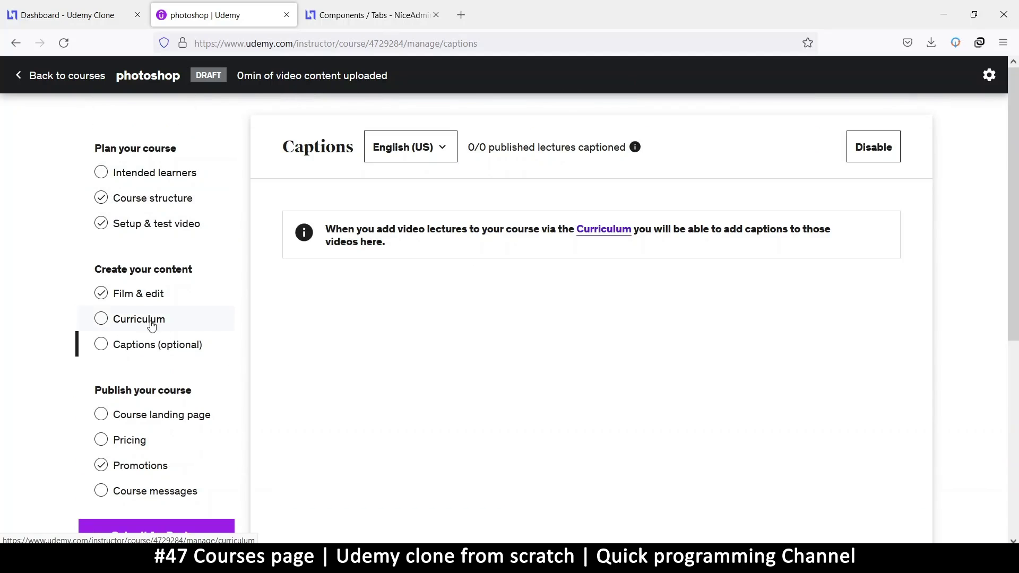
scroll(159, 324, "down", 3)
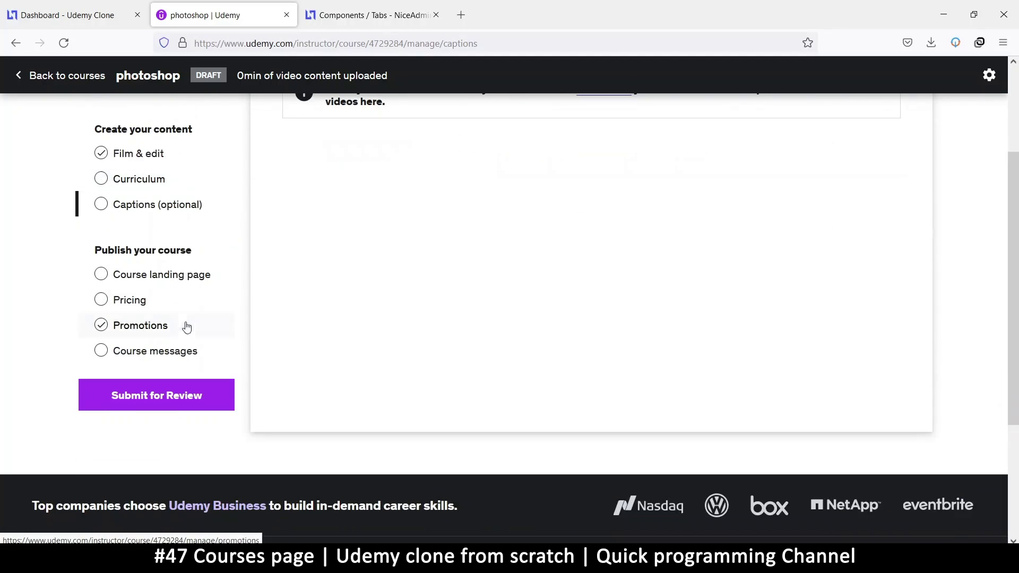
Review the Course landing page form from title and basic info to course image, and open the Pricing page
left_click(161, 276)
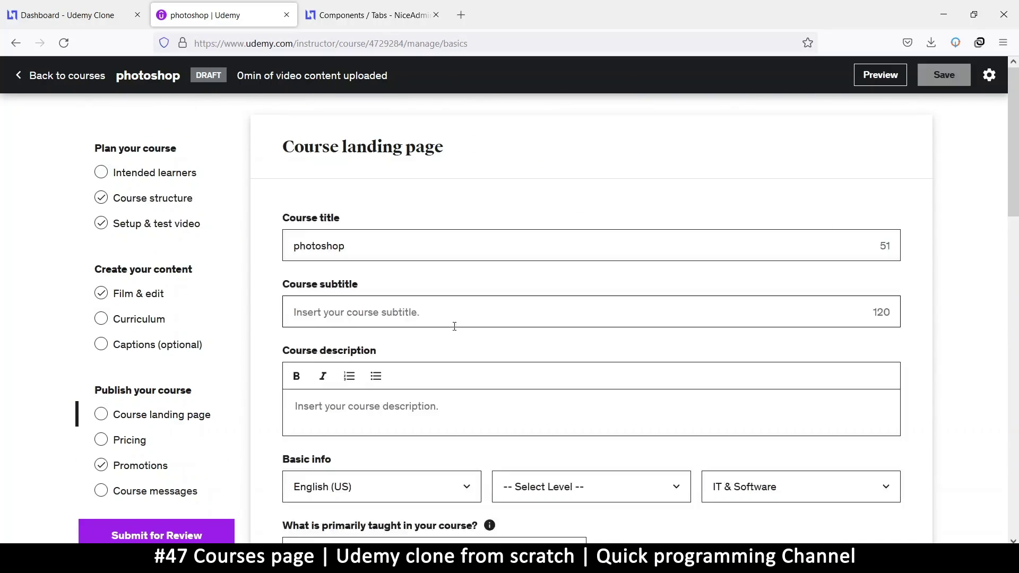
scroll(453, 326, "down", 2)
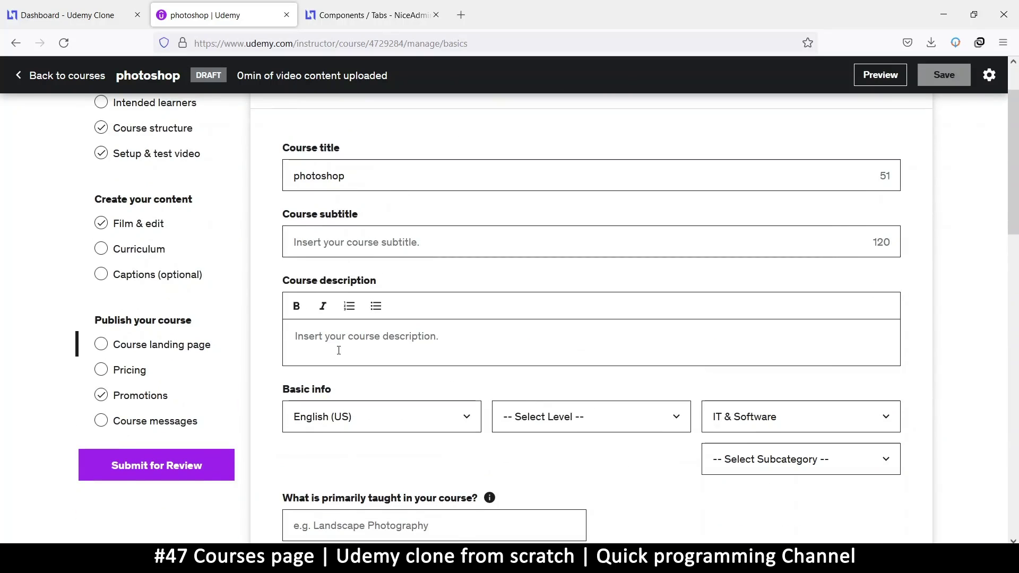
scroll(467, 346, "down", 3)
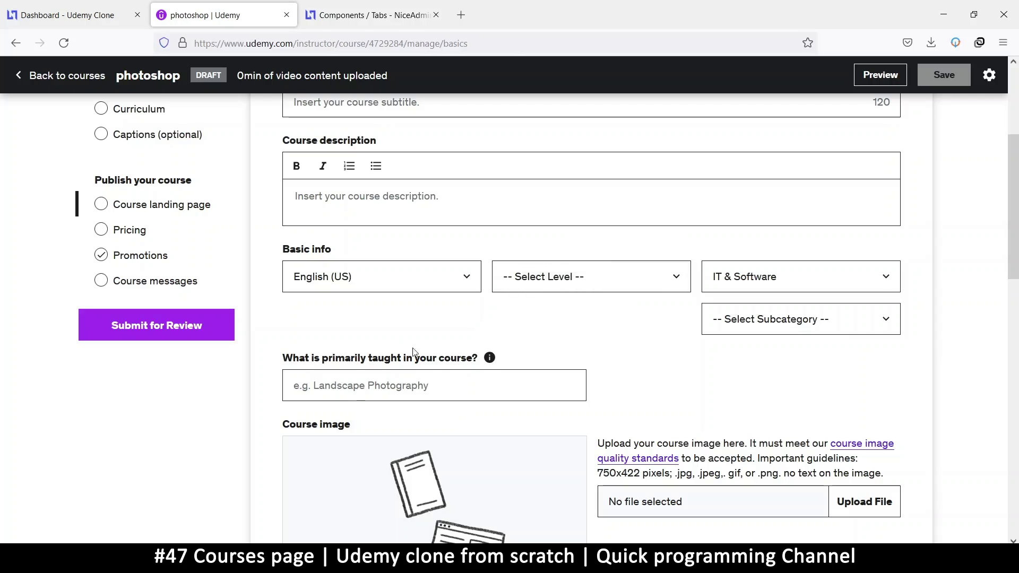
scroll(416, 389, "down", 3)
scroll(572, 329, "up", 6)
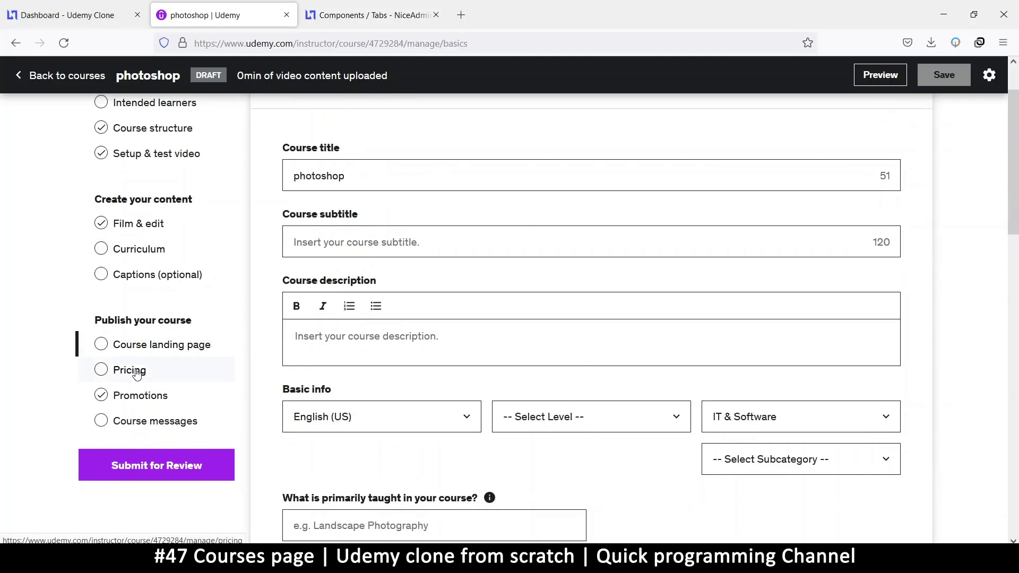
left_click(137, 374)
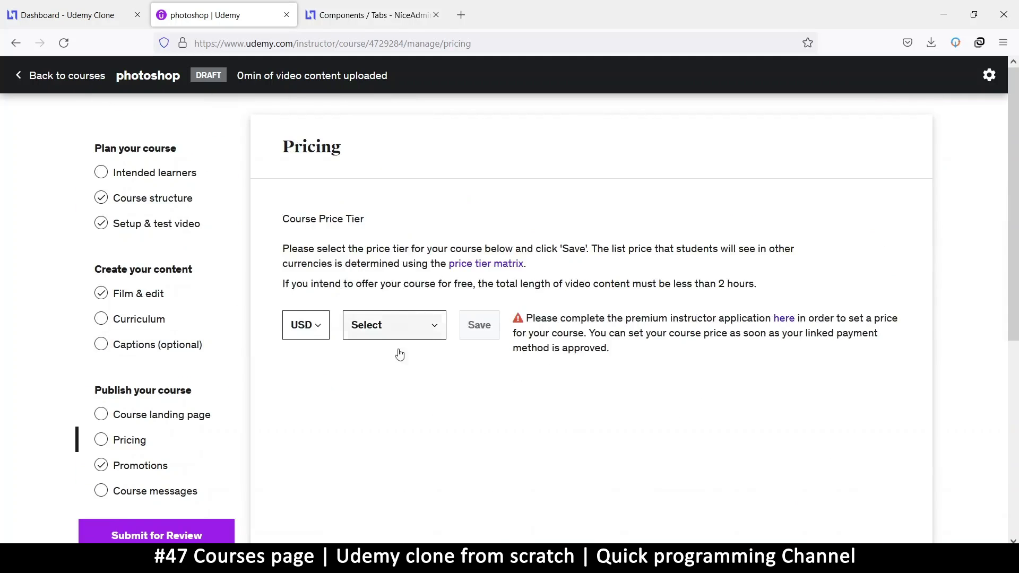
Look through the course price tier options on the Pricing page from Free to the highest tiers, leaving the price unselected
scroll(400, 354, "down", 3)
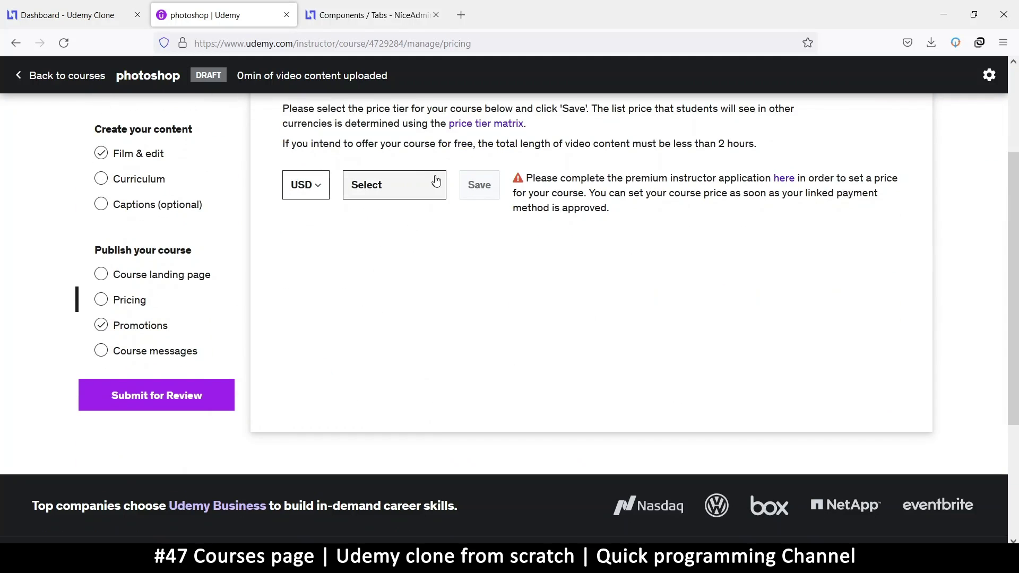
left_click(434, 186)
scroll(395, 246, "down", 8)
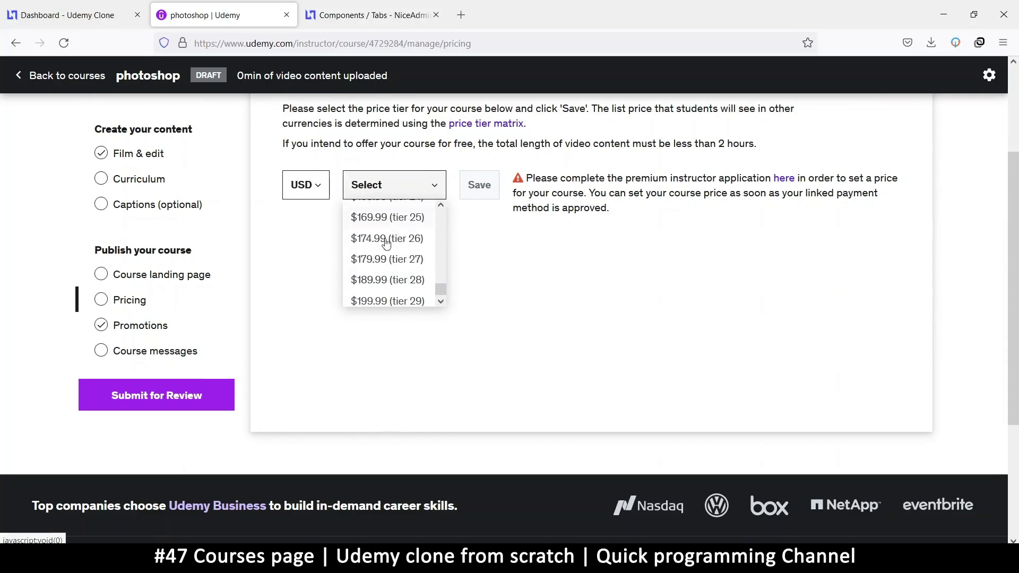
scroll(410, 260, "down", 1)
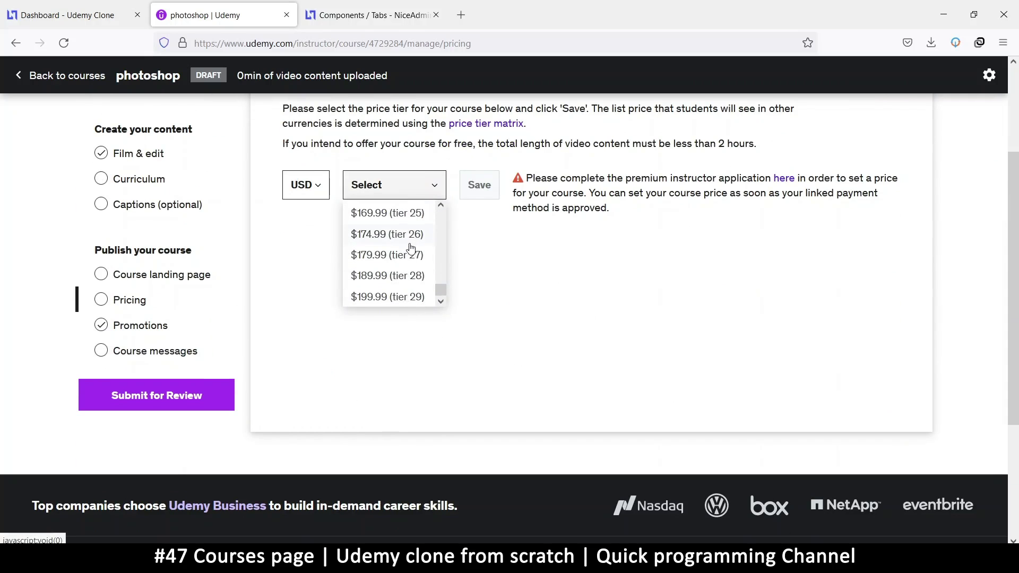
scroll(405, 284, "up", 6)
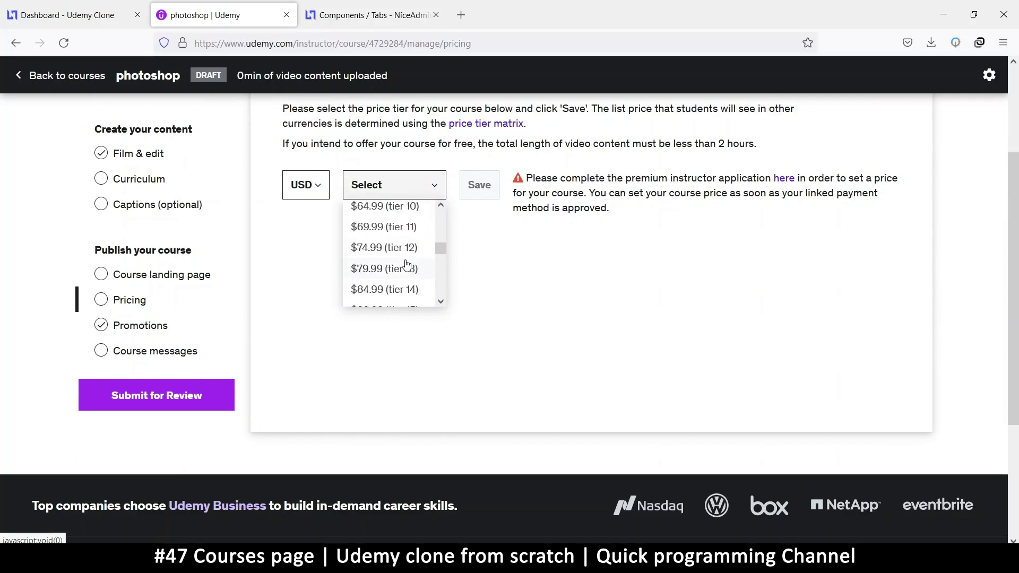
scroll(399, 260, "up", 3)
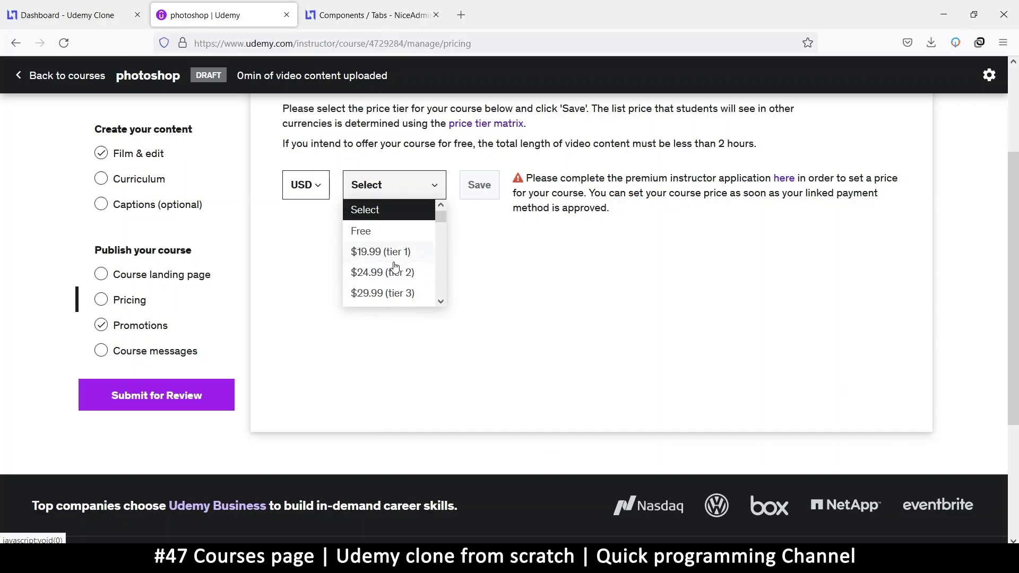
scroll(396, 266, "down", 2)
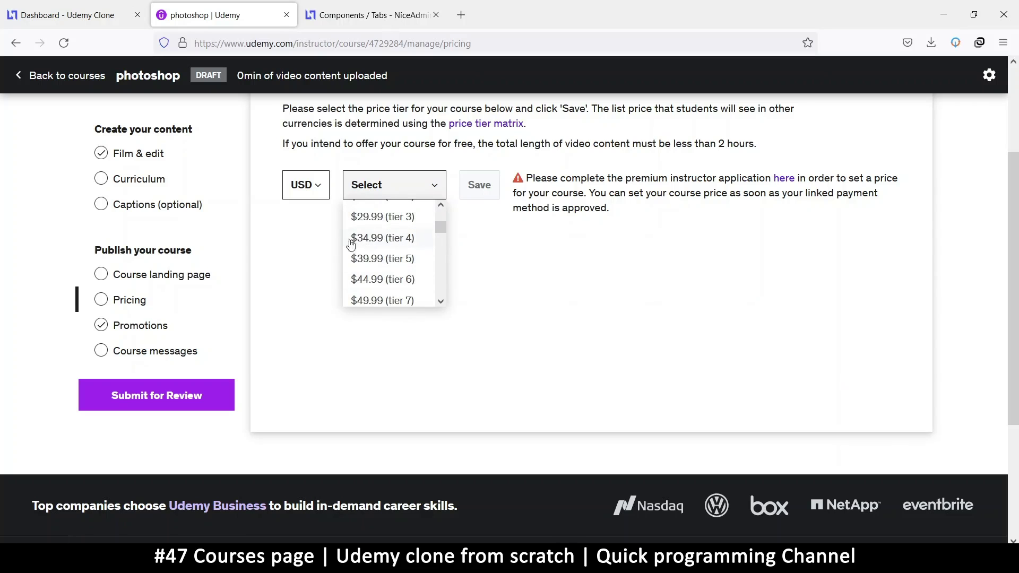
scroll(405, 257, "down", 8)
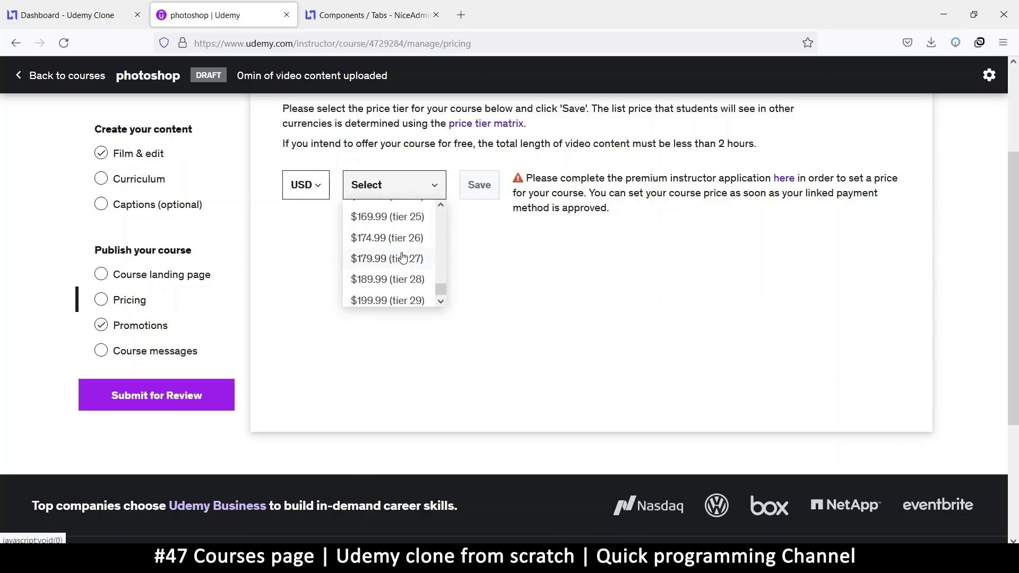
scroll(397, 289, "up", 12)
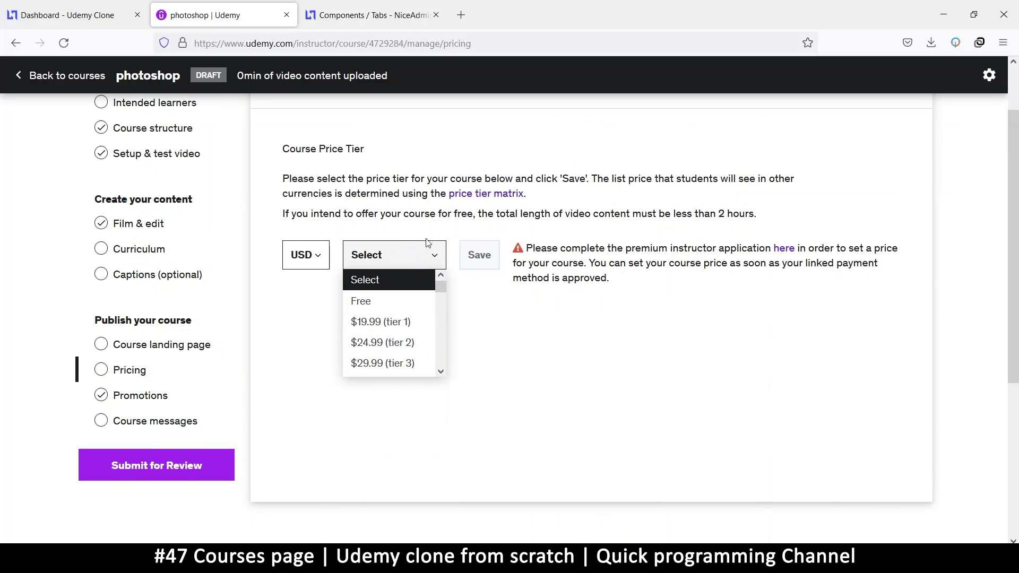
left_click(434, 255)
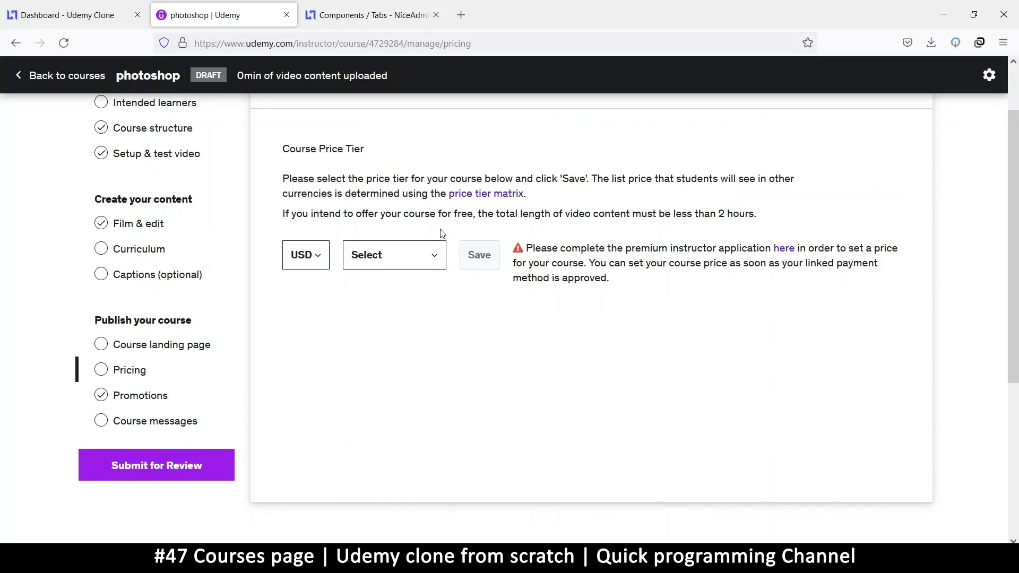
left_click(412, 260)
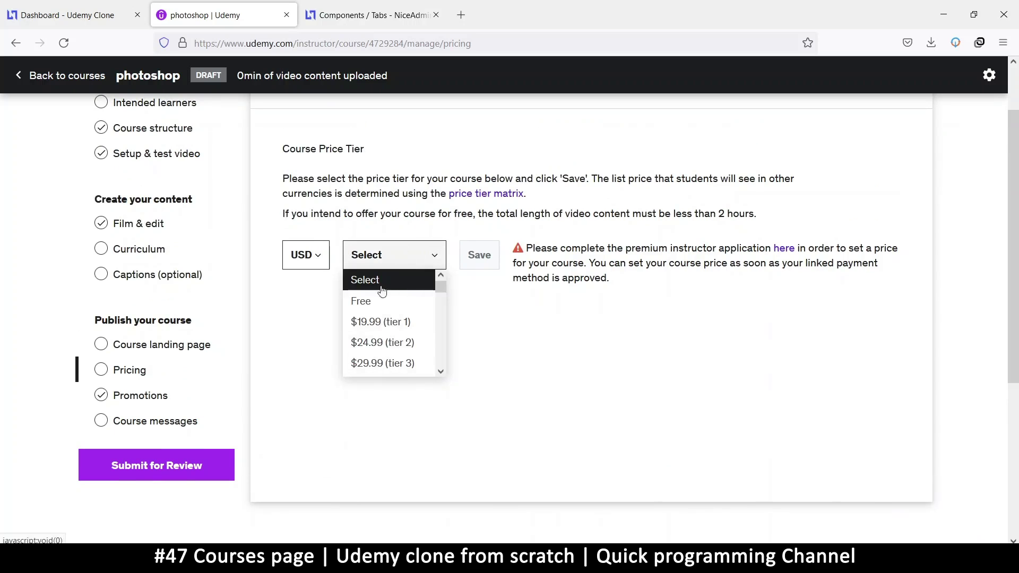
left_click(434, 255)
Open the Promotions page, read the Refer students section, and copy the course referral link
left_click(149, 395)
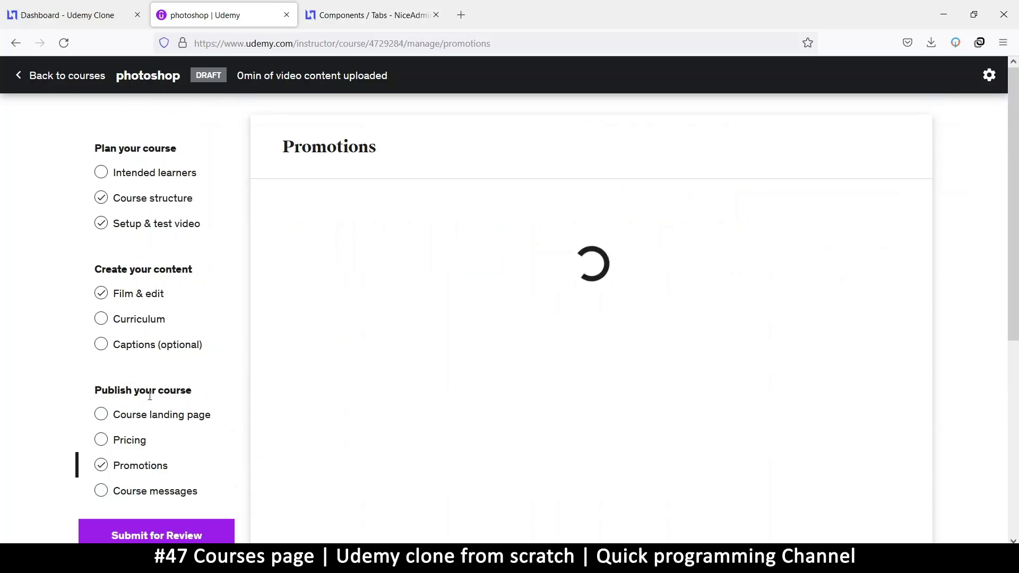
scroll(594, 243, "down", 3)
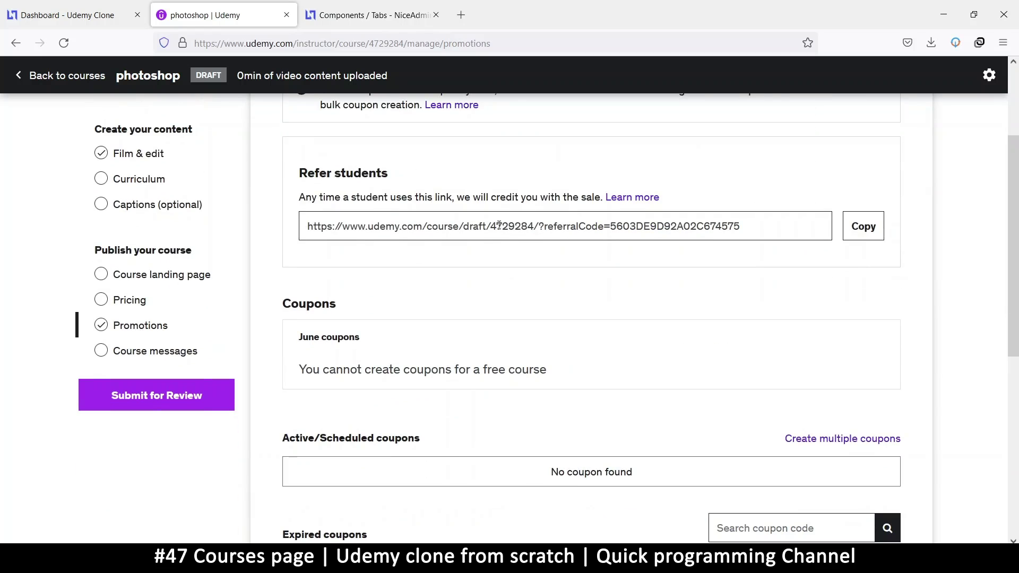
left_click_drag(366, 204, 604, 197)
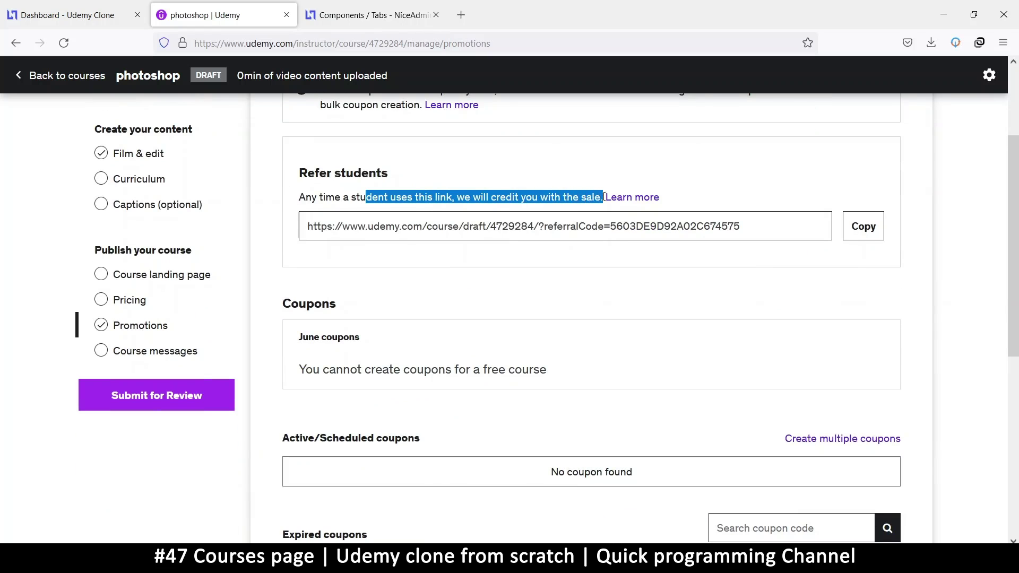
scroll(423, 193, "up", 3)
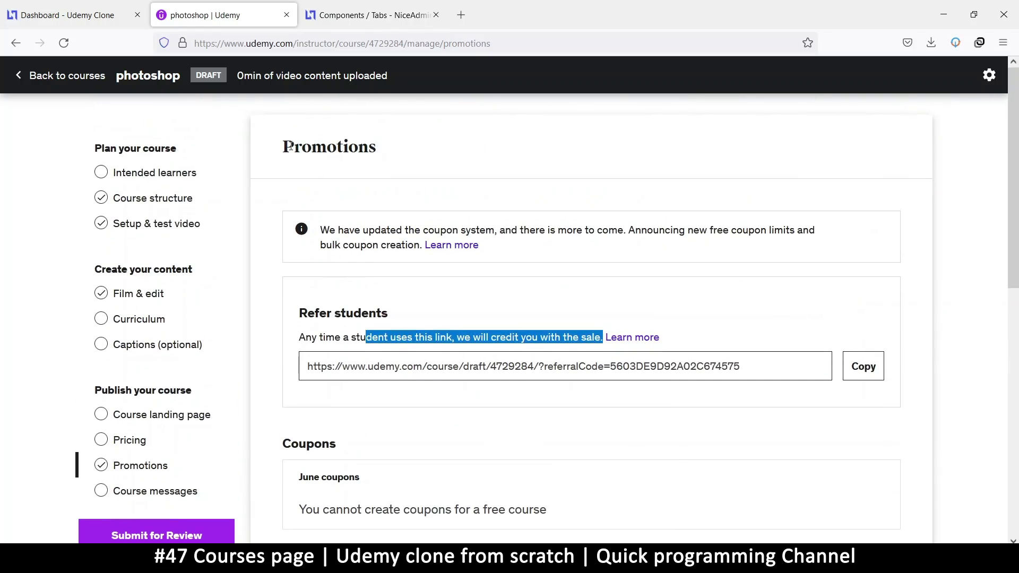
double_click(412, 150)
scroll(514, 205, "down", 3)
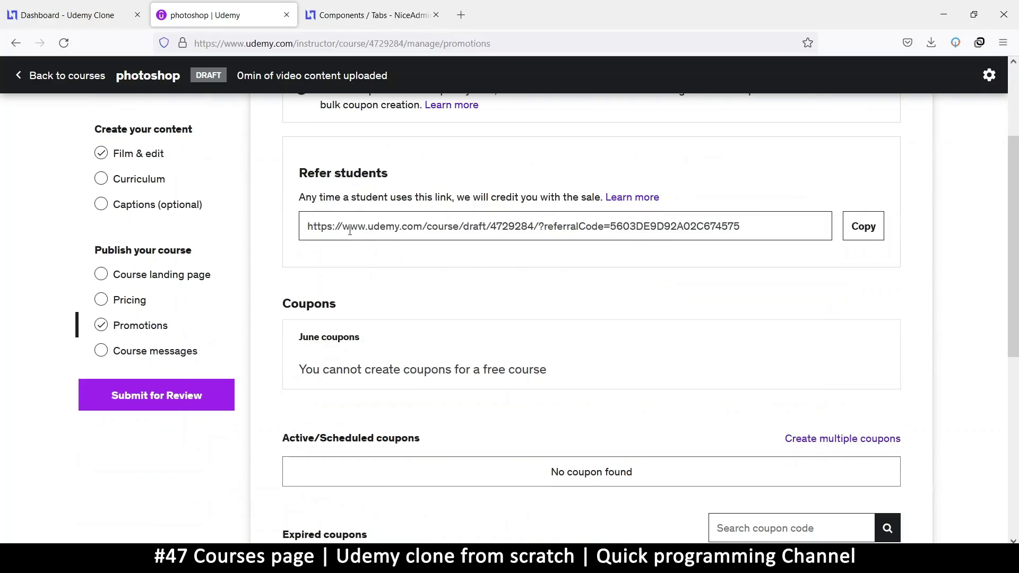
left_click_drag(768, 229, 302, 227)
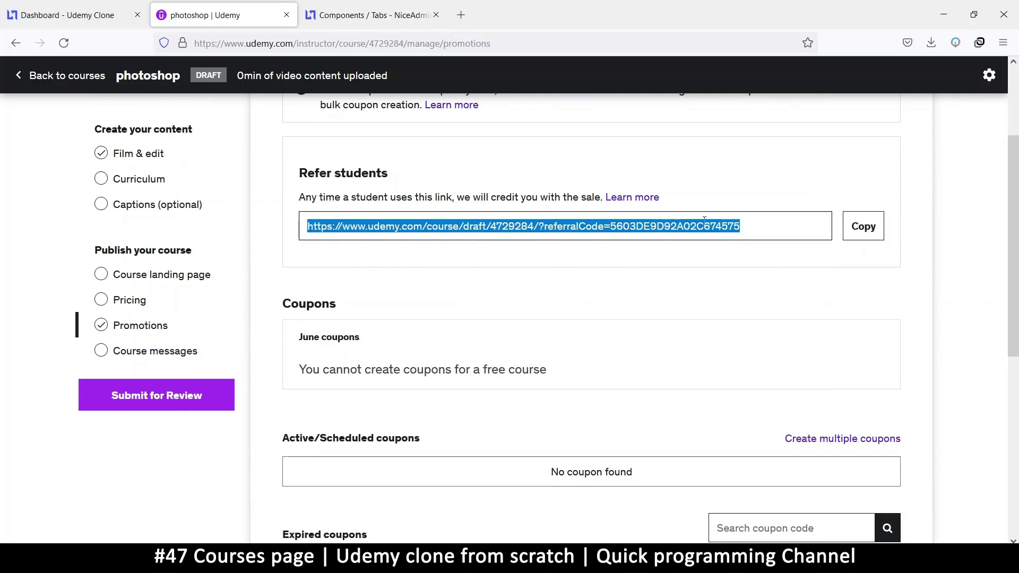
left_click(747, 227)
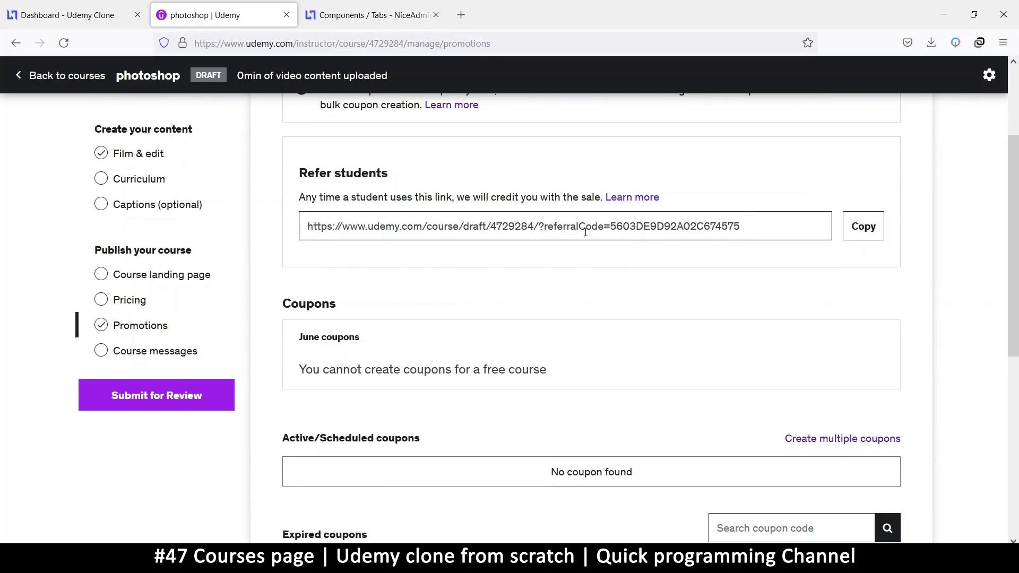
left_click(862, 232)
Examine the Coupons area of the Promotions page, including the June coupons note and the active and expired coupon lists
scroll(555, 265, "down", 4)
scroll(555, 223, "up", 1)
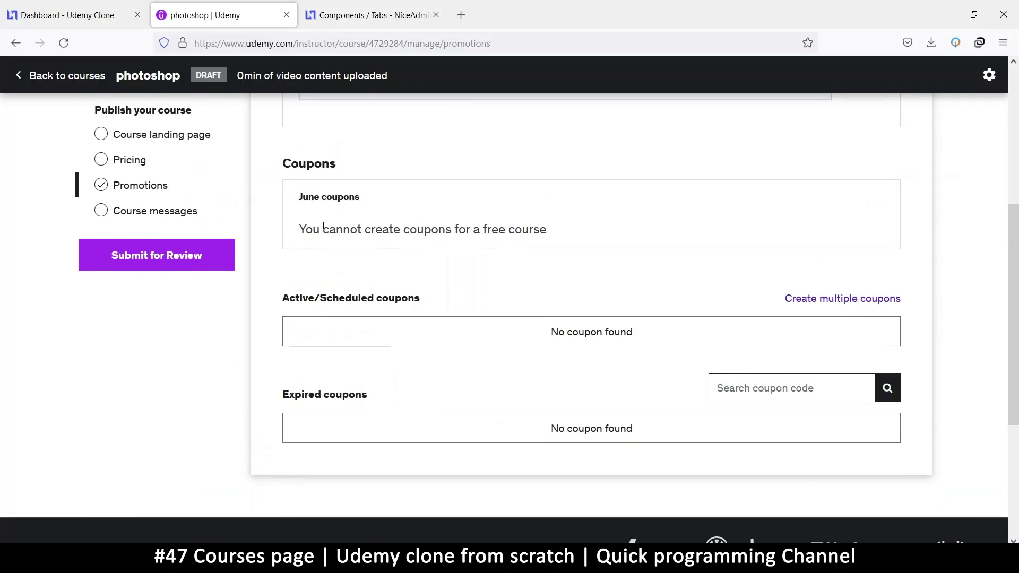
left_click_drag(306, 229, 546, 229)
left_click_drag(410, 229, 605, 230)
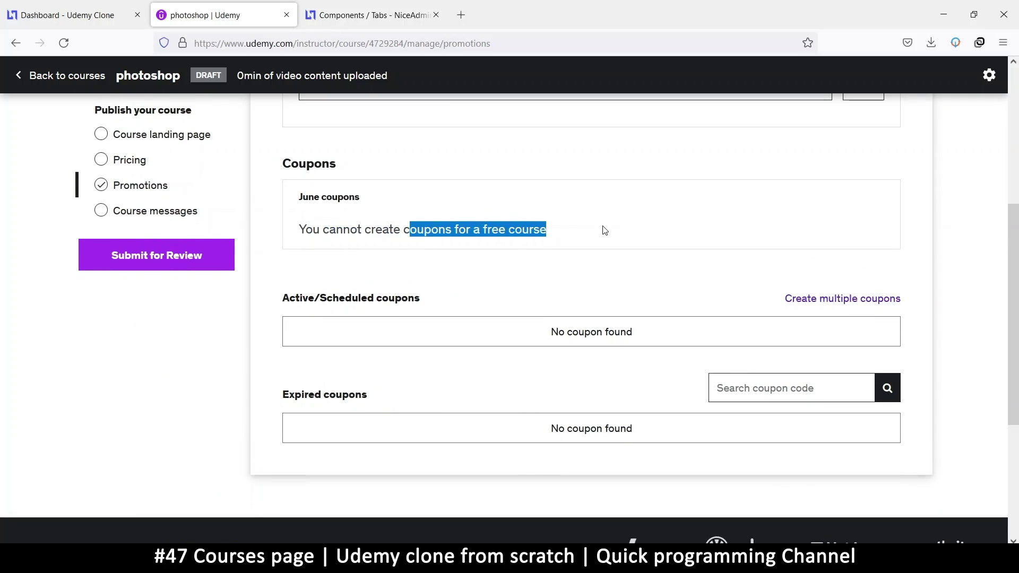
left_click(605, 230)
scroll(603, 230, "down", 3)
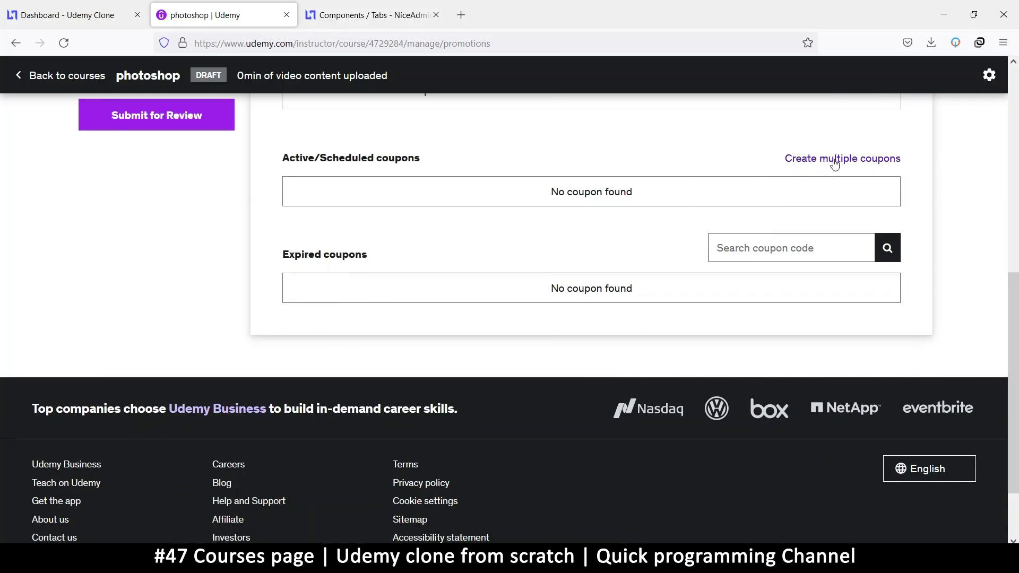
scroll(788, 175, "up", 4)
scroll(778, 204, "down", 3)
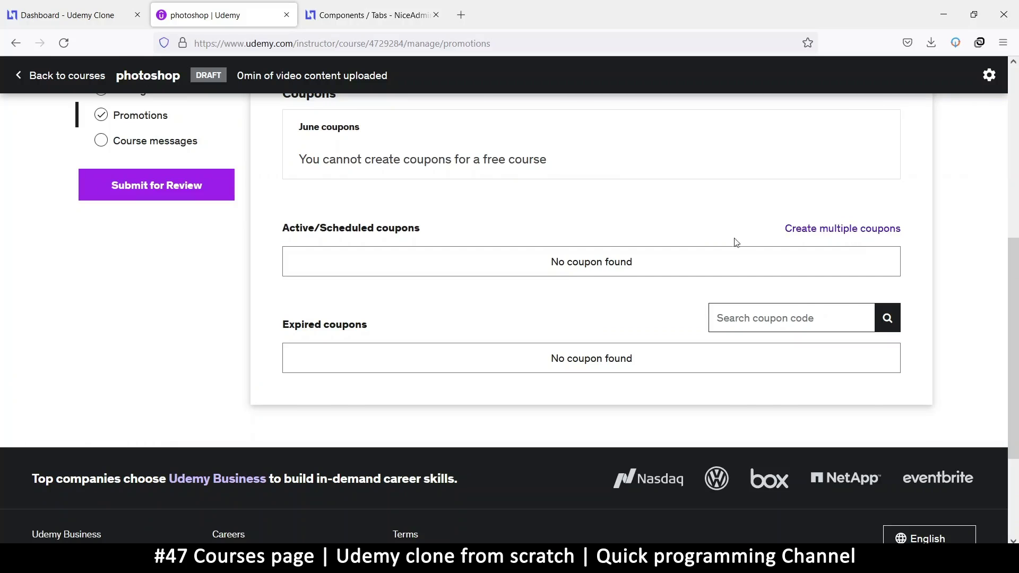
scroll(735, 241, "up", 4)
scroll(584, 334, "up", 1)
scroll(364, 226, "down", 3)
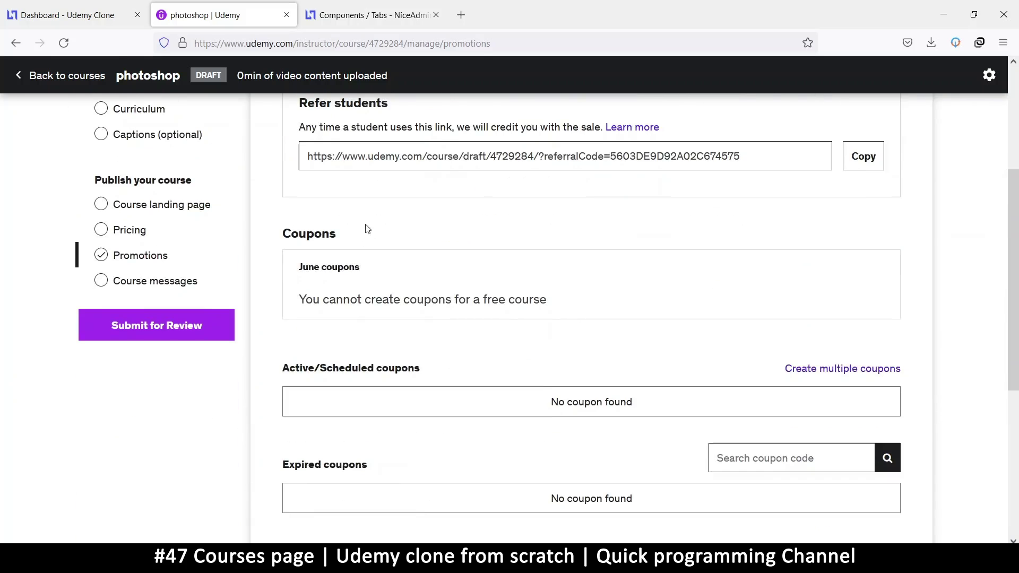
scroll(488, 354, "down", 3)
Review the overall Promotions page layout again, from the heading and Refer students section through the coupon sections
scroll(488, 355, "up", 6)
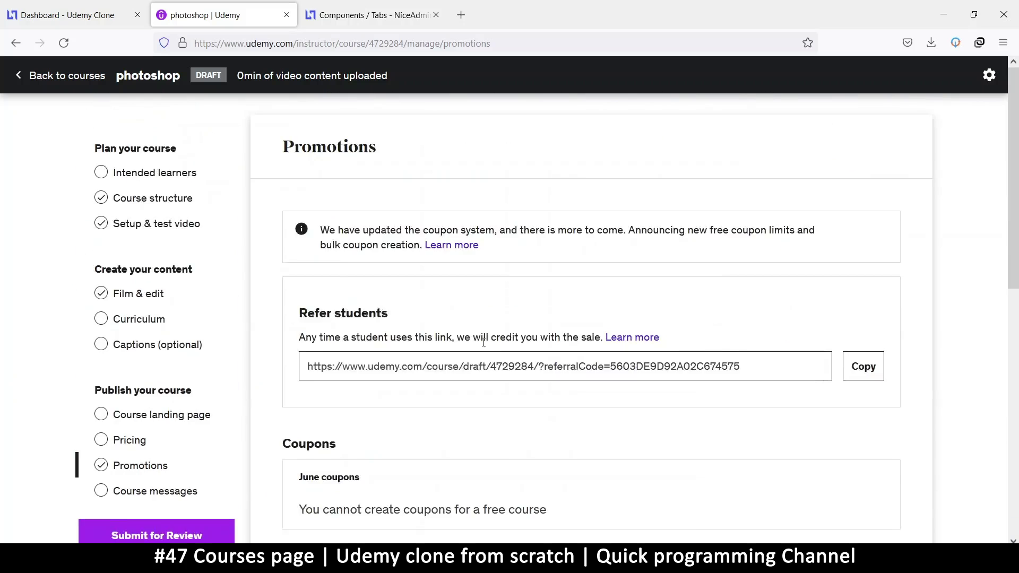
scroll(254, 131, "down", 4)
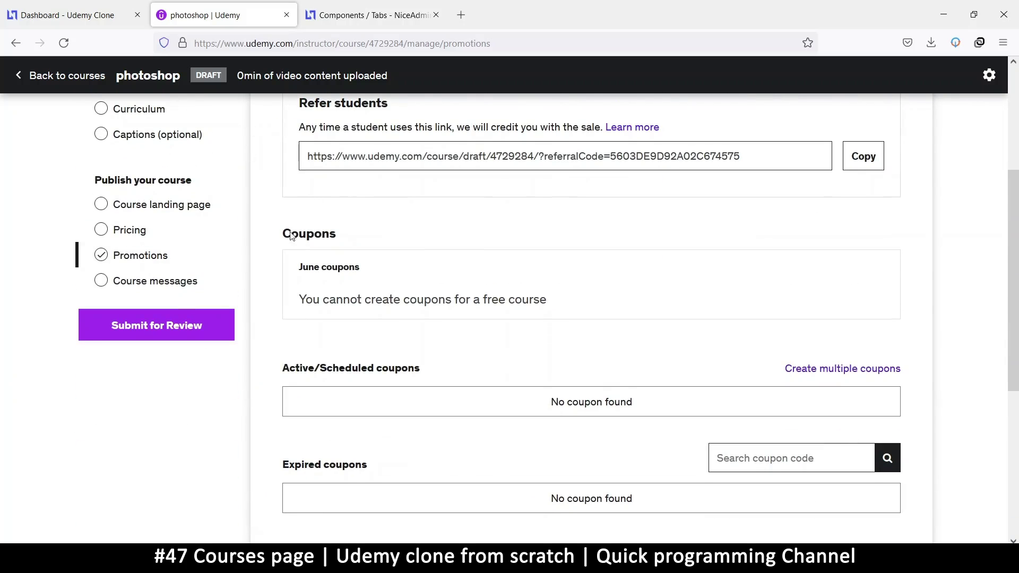
scroll(300, 232, "up", 3)
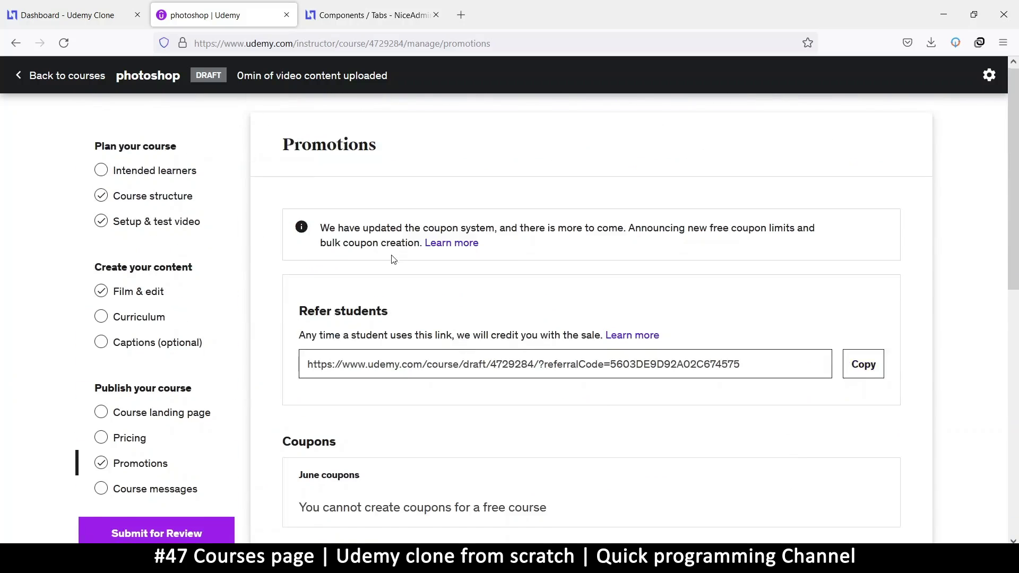
scroll(378, 249, "up", 2)
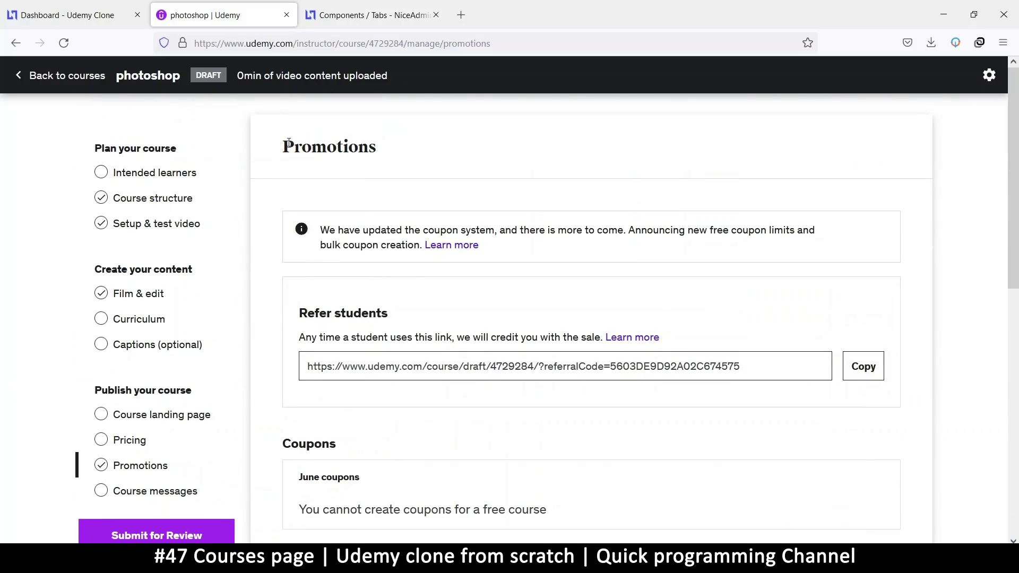
left_click_drag(286, 142, 395, 146)
left_click(403, 149)
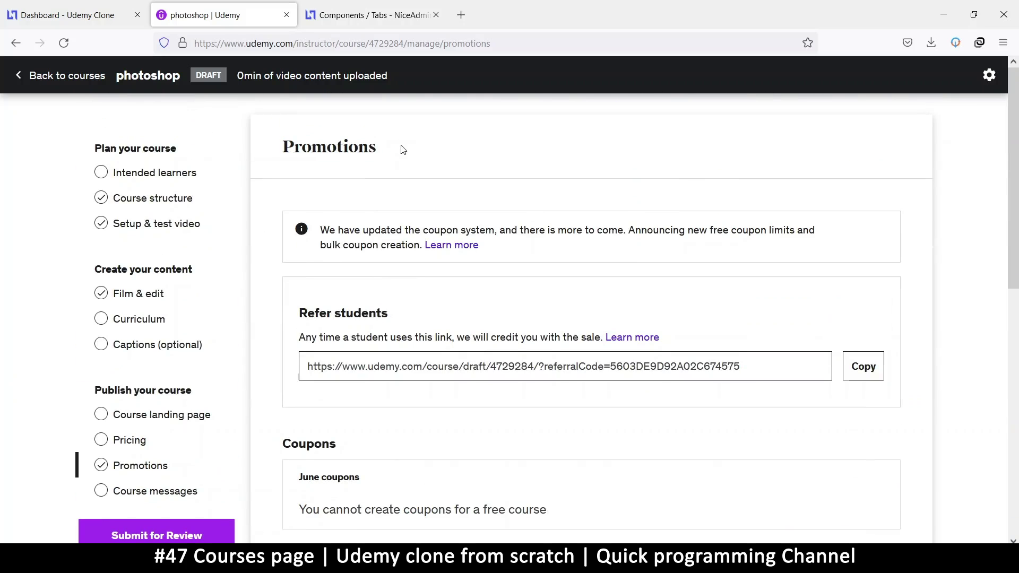
left_click_drag(310, 139, 338, 447)
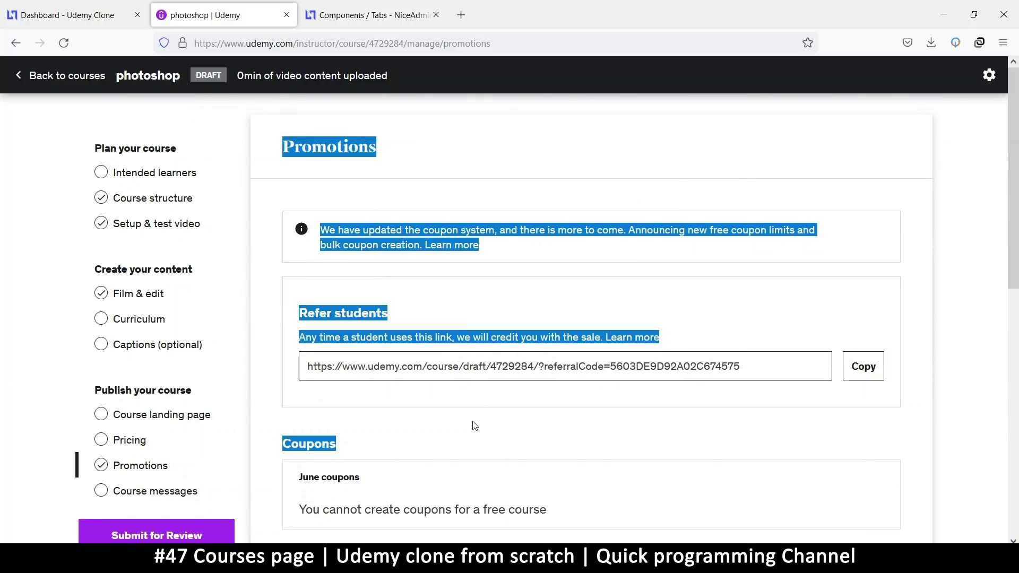
scroll(450, 352, "down", 4)
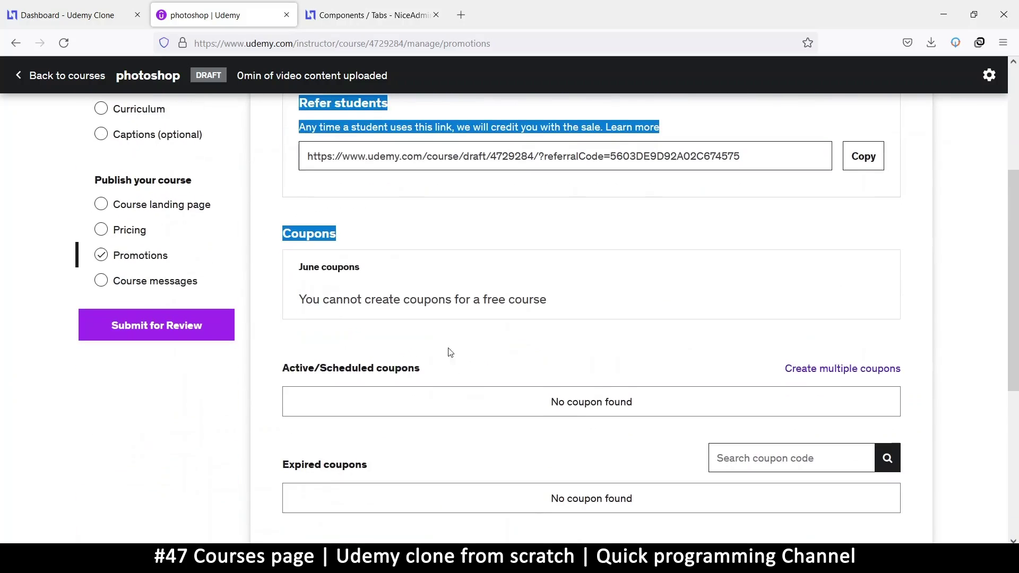
left_click(366, 237)
left_click_drag(281, 232, 438, 372)
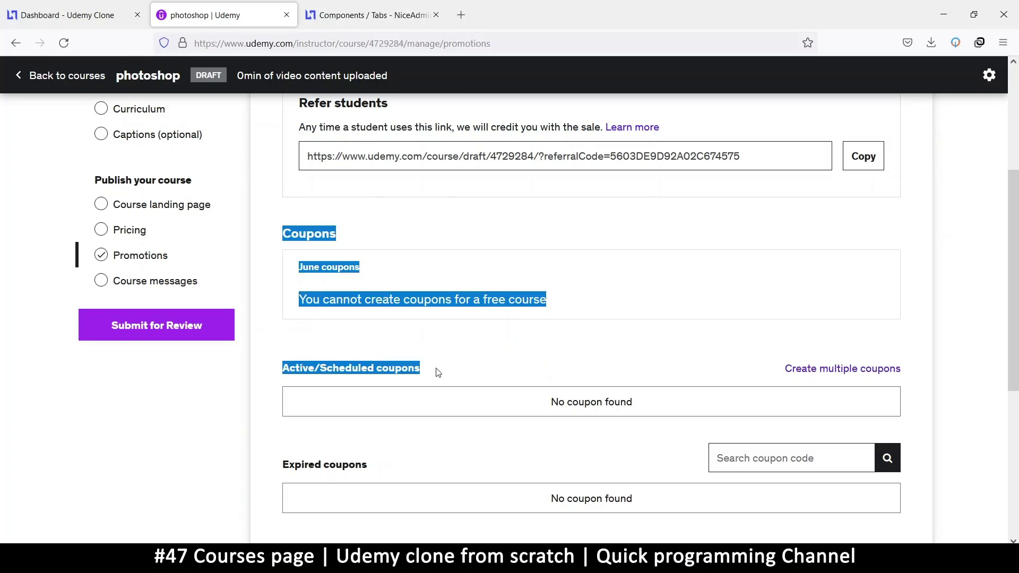
left_click(485, 345)
scroll(398, 202, "down", 3)
scroll(372, 233, "up", 3)
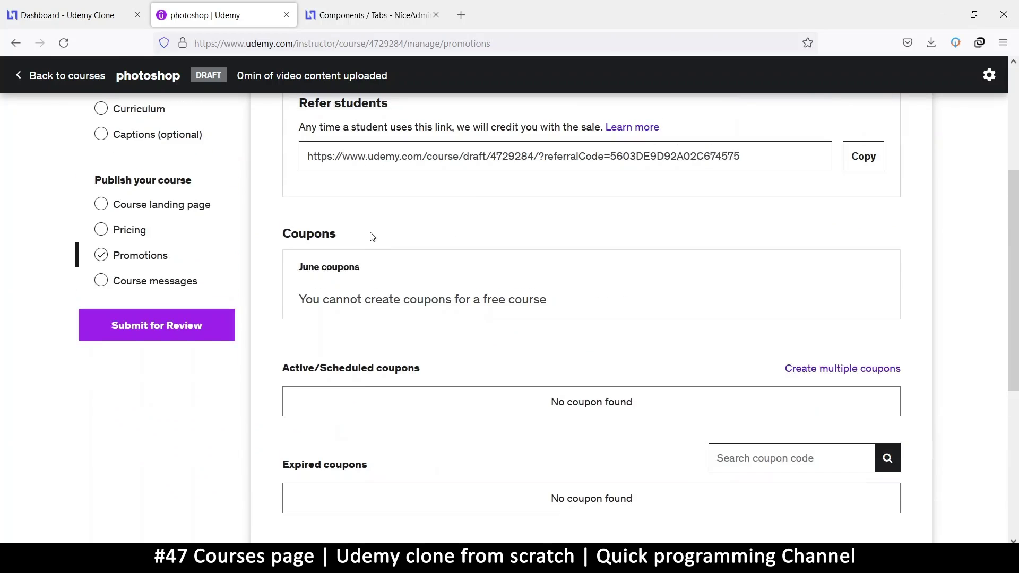
Open the Course messages page and inspect the Welcome Message and Congratulations Message fields without entering text
left_click(159, 281)
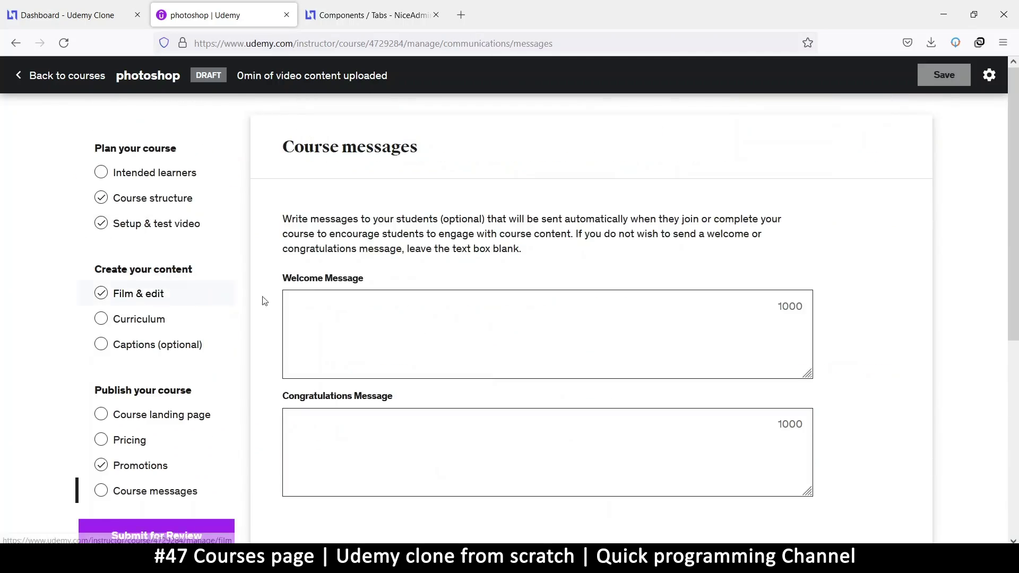
scroll(505, 329, "down", 3)
scroll(332, 207, "up", 2)
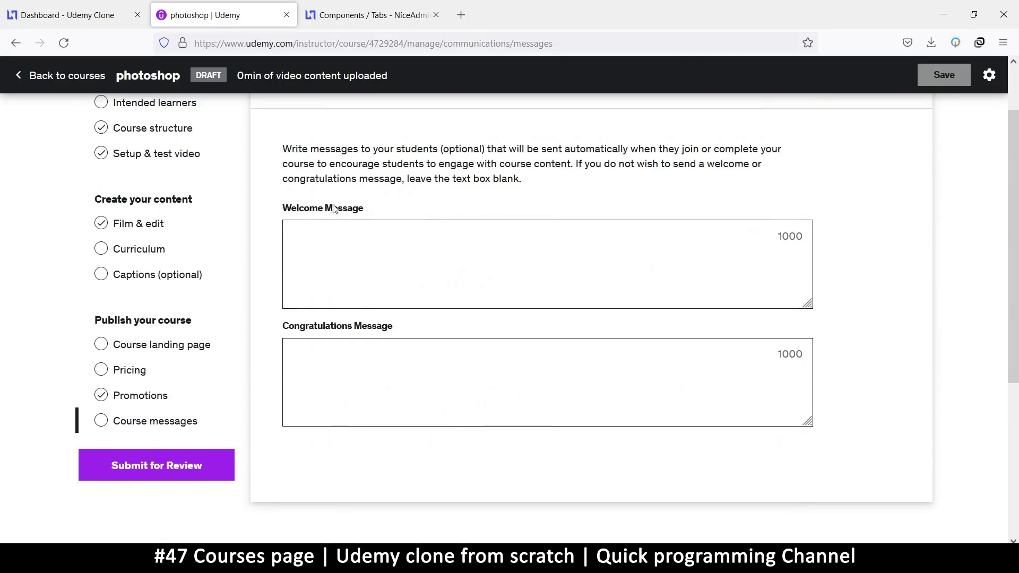
scroll(425, 322, "up", 2)
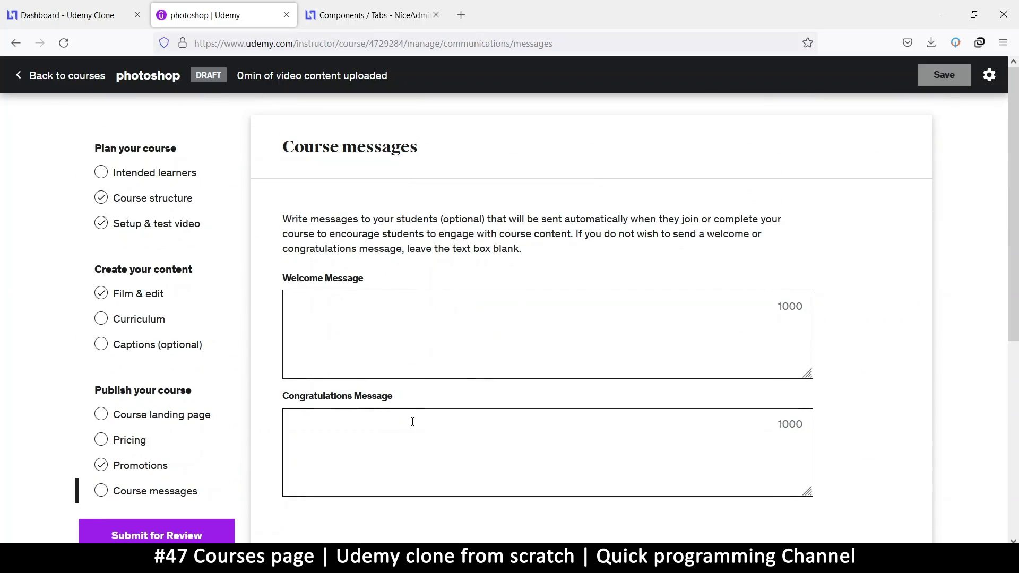
left_click(421, 439)
scroll(433, 393, "down", 3)
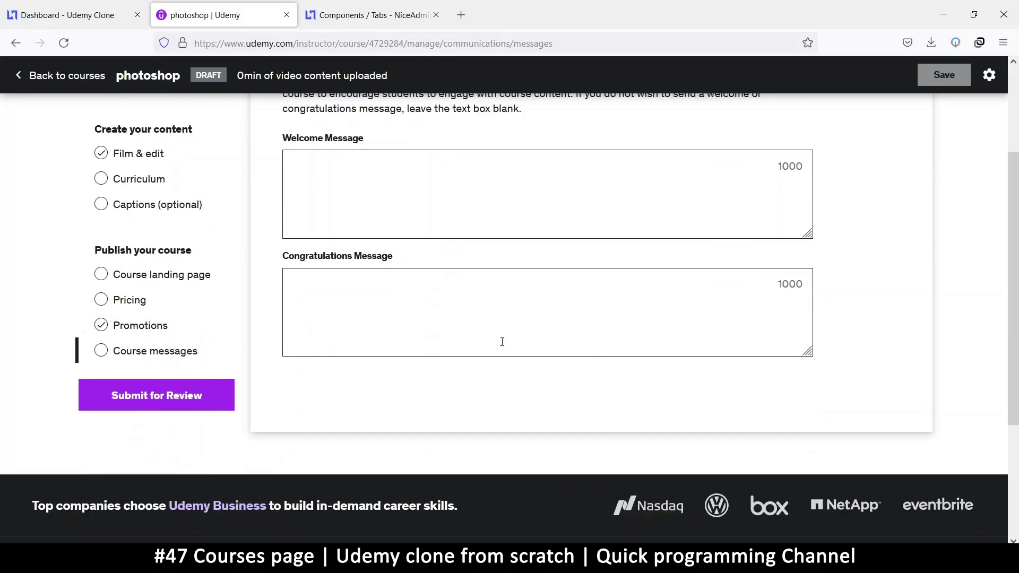
Examine the whole Course messages page, including its introduction, both message fields, the section checklist and the Submit for Review option
scroll(502, 341, "up", 3)
scroll(502, 341, "down", 4)
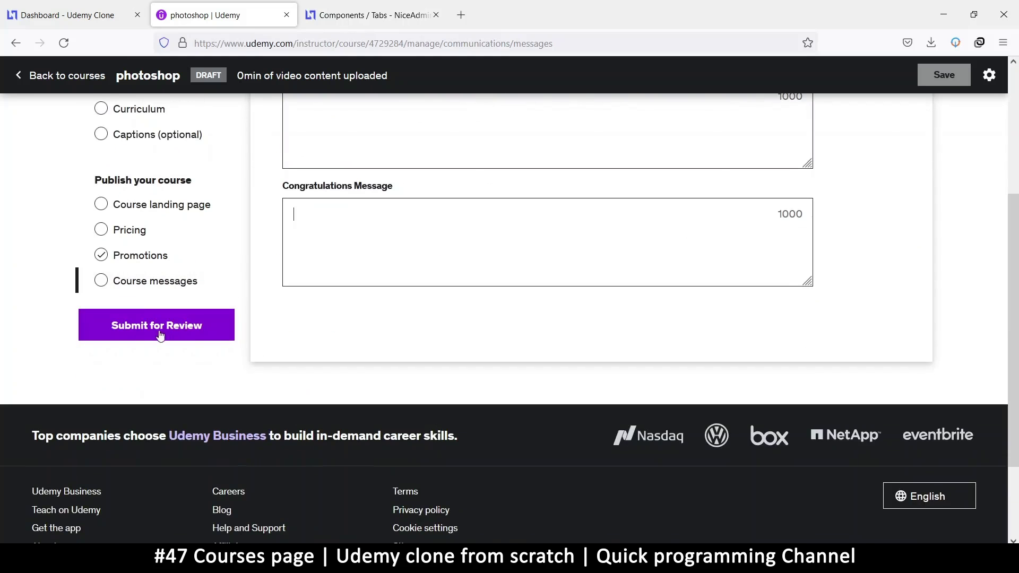
scroll(192, 331, "up", 3)
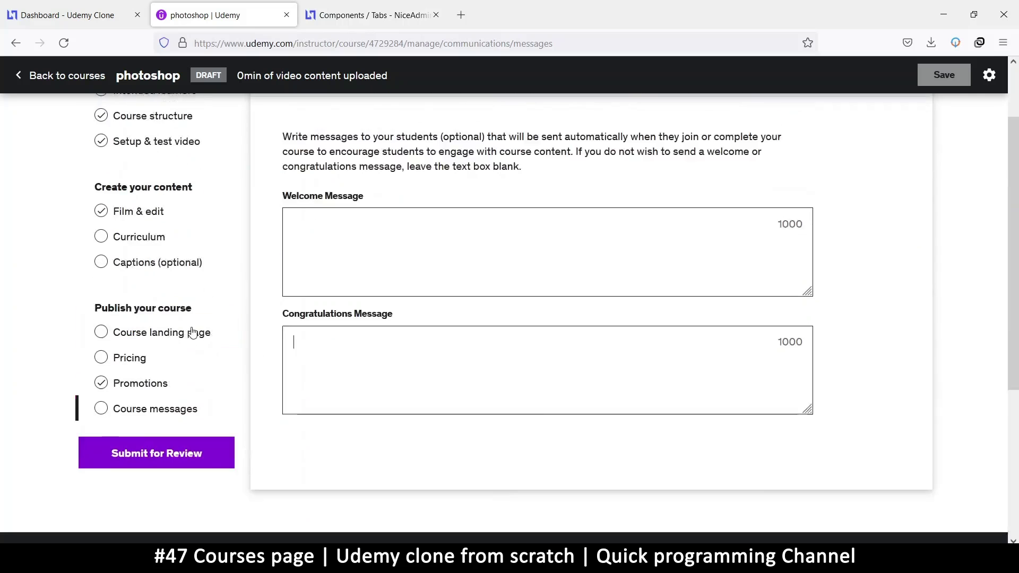
scroll(201, 425, "down", 1)
scroll(195, 409, "up", 1)
scroll(194, 410, "up", 2)
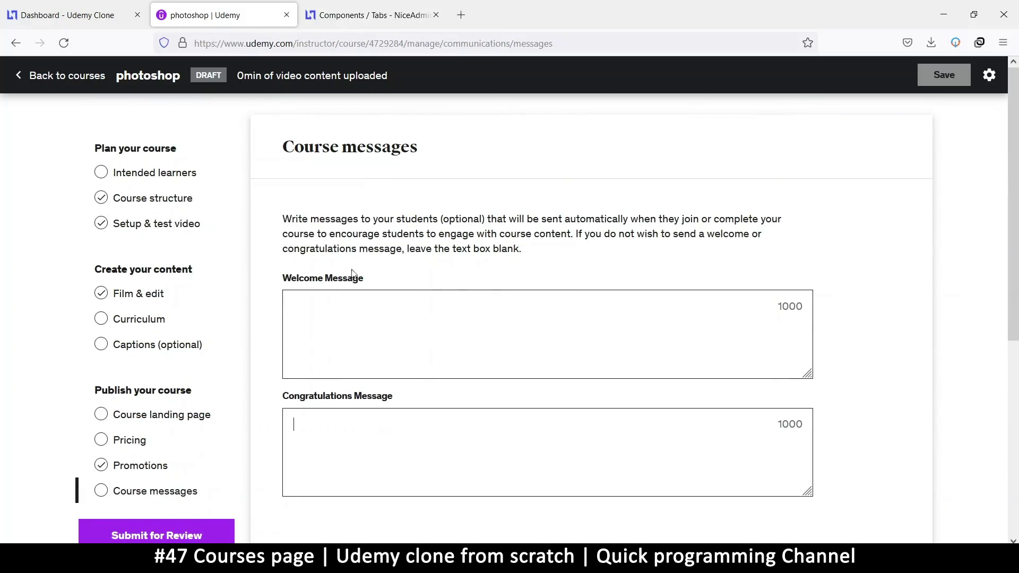
scroll(412, 340, "down", 4)
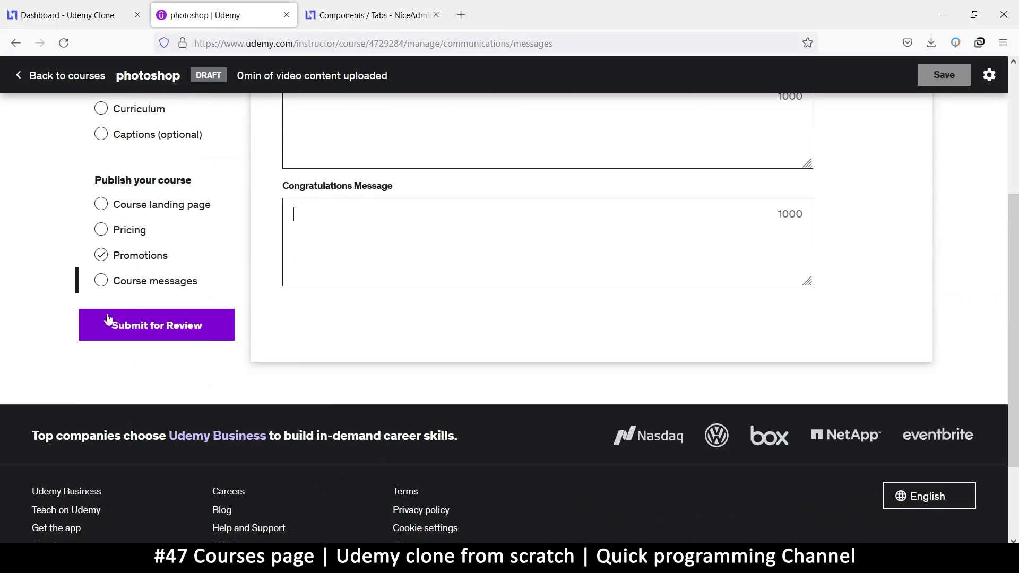
scroll(205, 334, "down", 2)
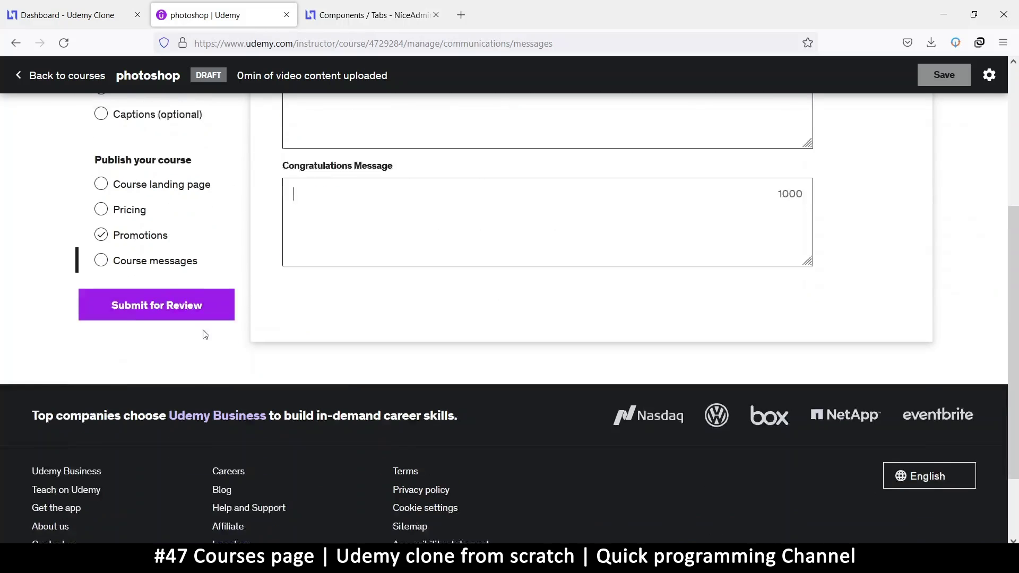
scroll(261, 331, "up", 5)
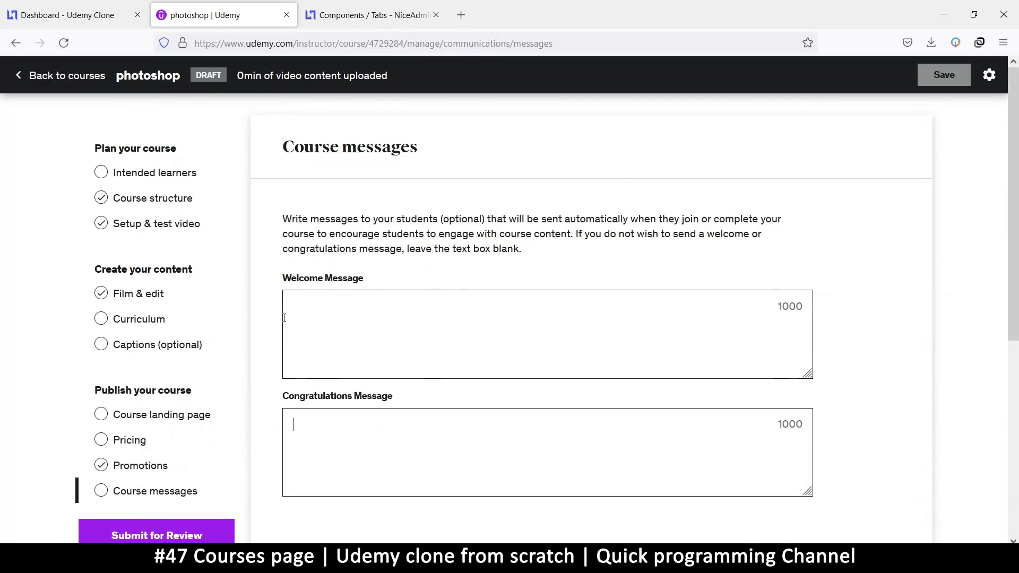
scroll(440, 291, "down", 2)
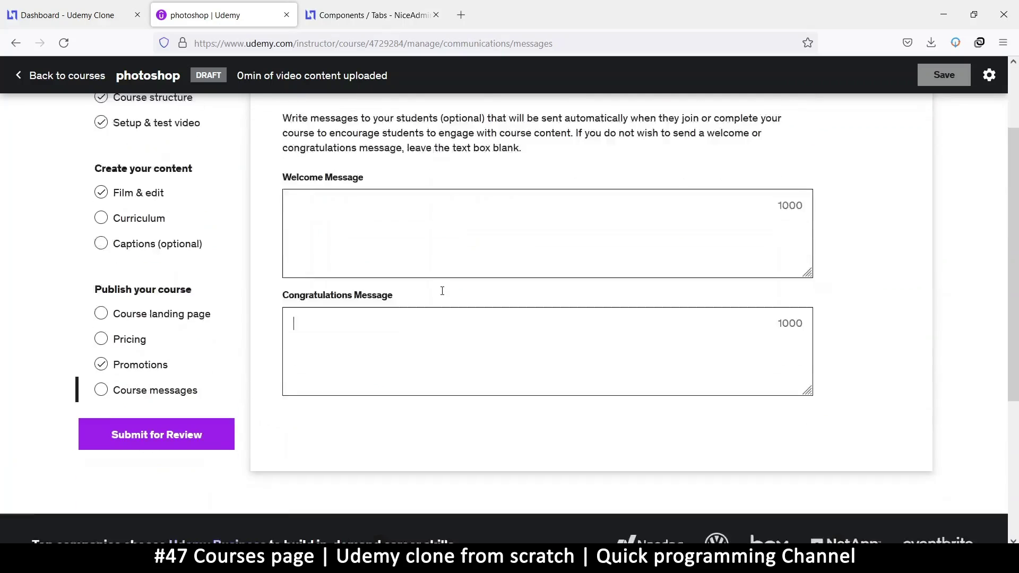
scroll(438, 292, "up", 3)
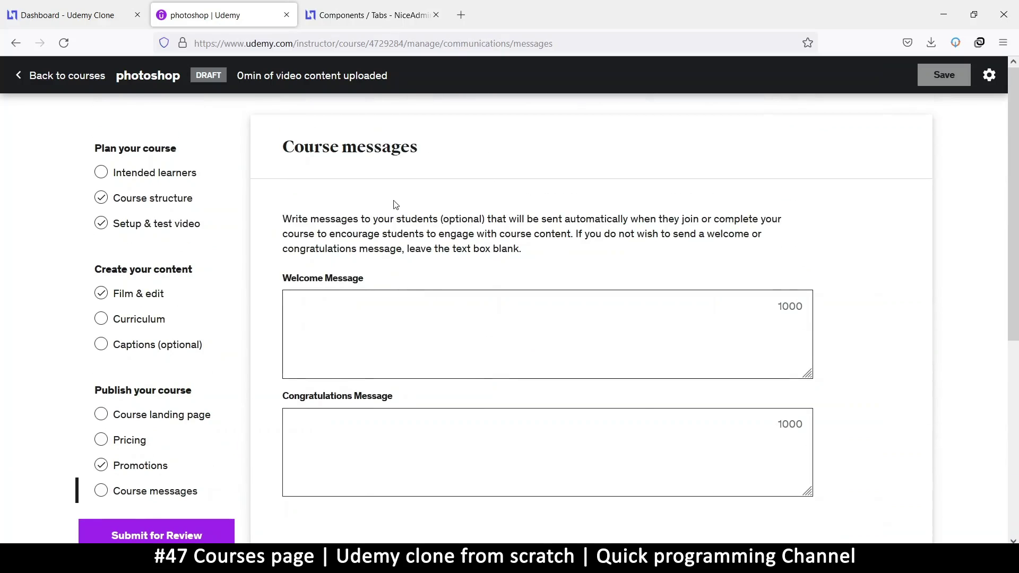
Check the My Courses page in the Udemy Clone admin area and return to the Udemy course management page
left_click(70, 15)
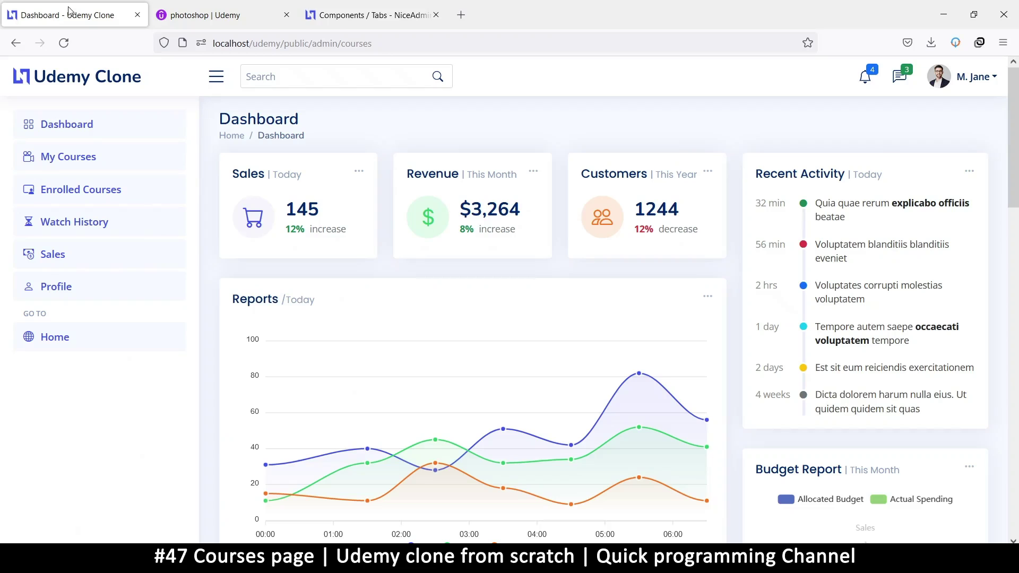
left_click(80, 158)
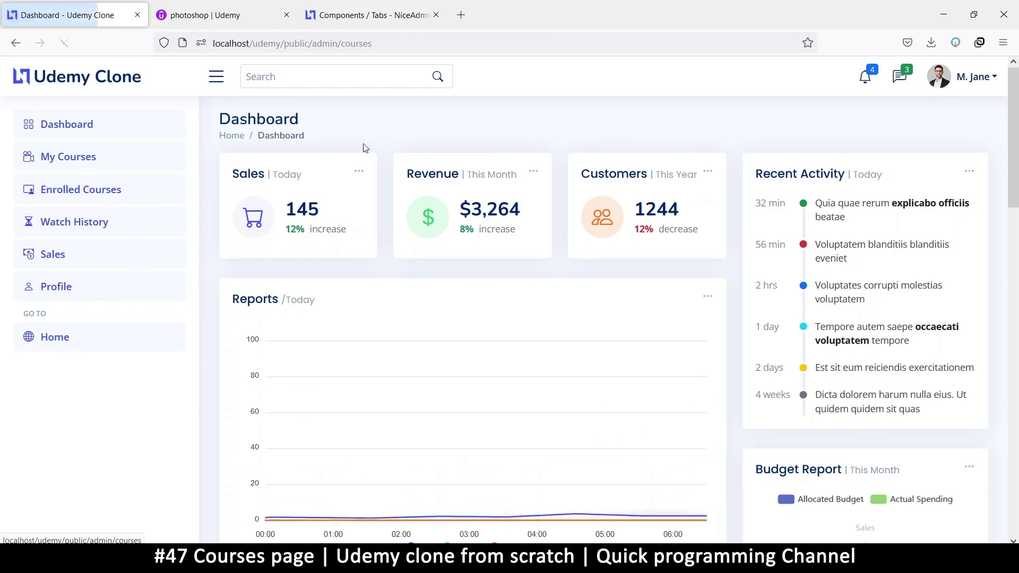
left_click(220, 13)
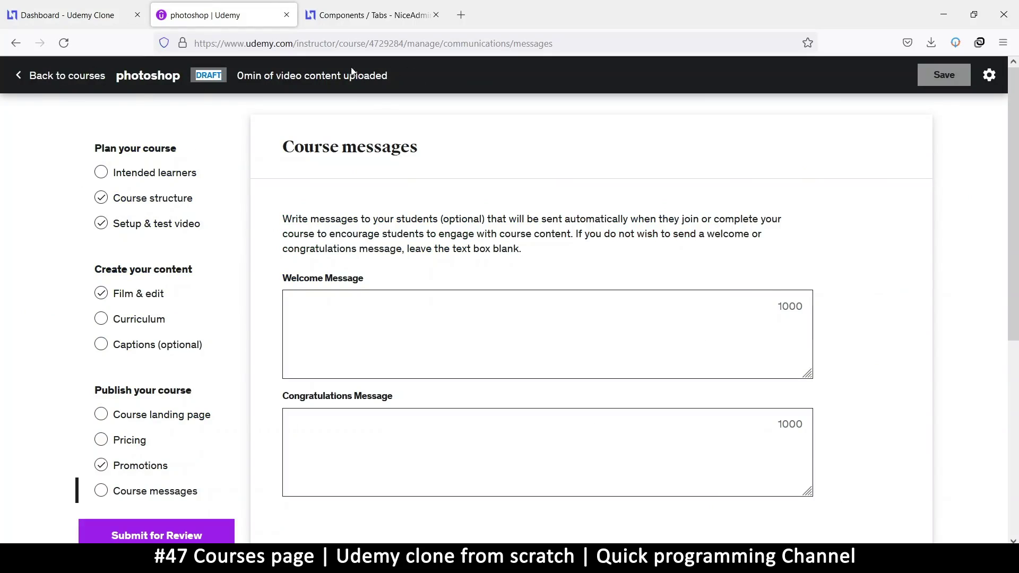
On the Intended learners page, enter dgg, tgre, dtgte and ghtgd as the four learning objectives, and save the changes
left_click(158, 178)
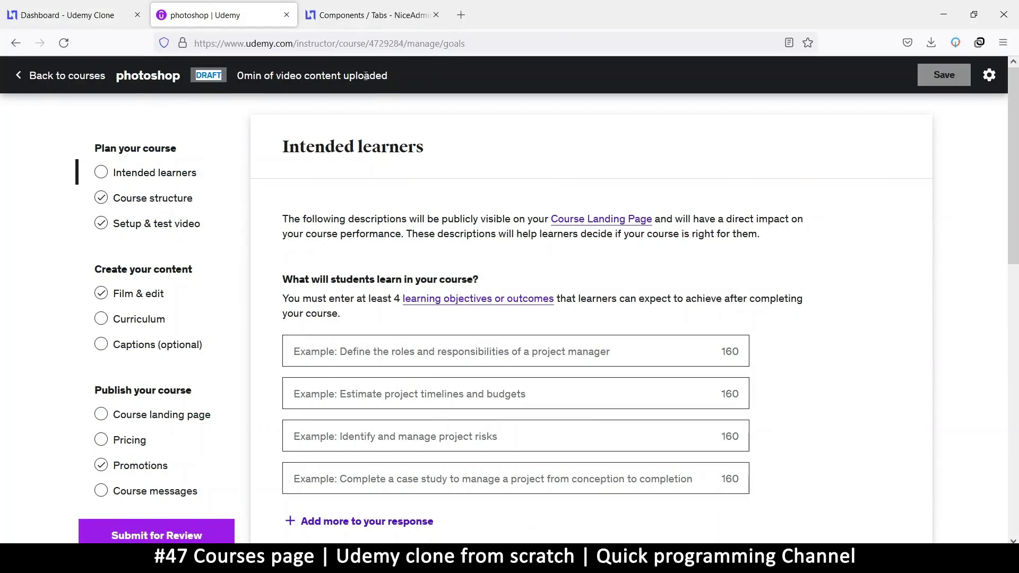
left_click(269, 104)
type("dgg")
left_click(390, 392)
type("tgre")
left_click(393, 430)
type("dtgte")
left_click(406, 477)
type("ghtgd")
left_click(951, 77)
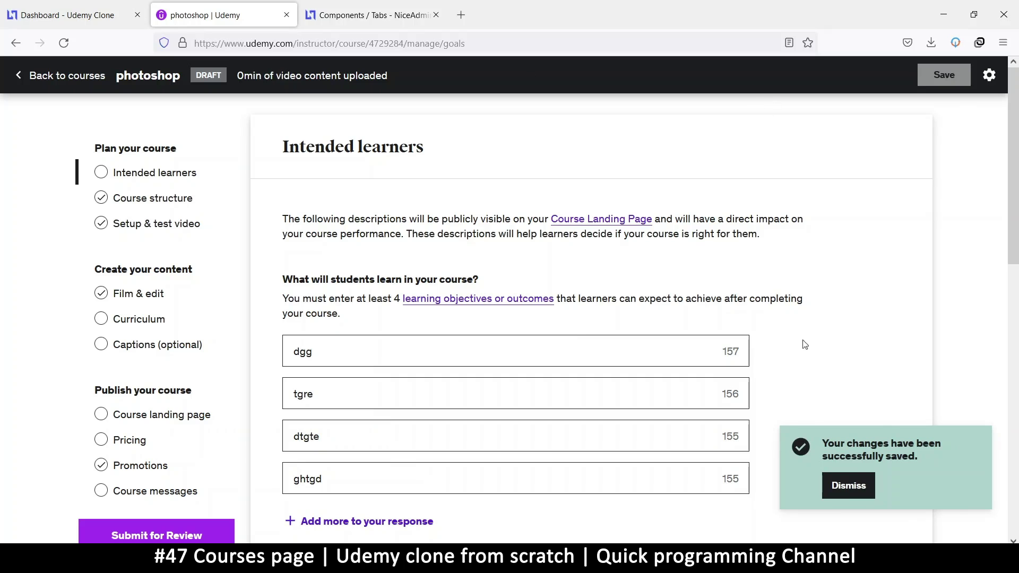
left_click(836, 485)
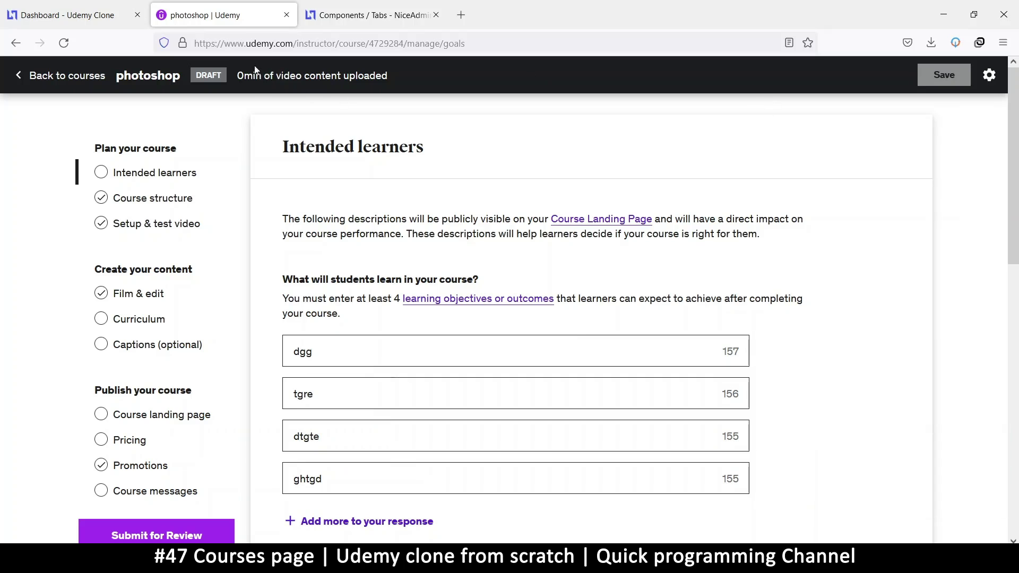
View the Course structure and Setup & test video pages, and return to the Intended learners page
left_click(175, 199)
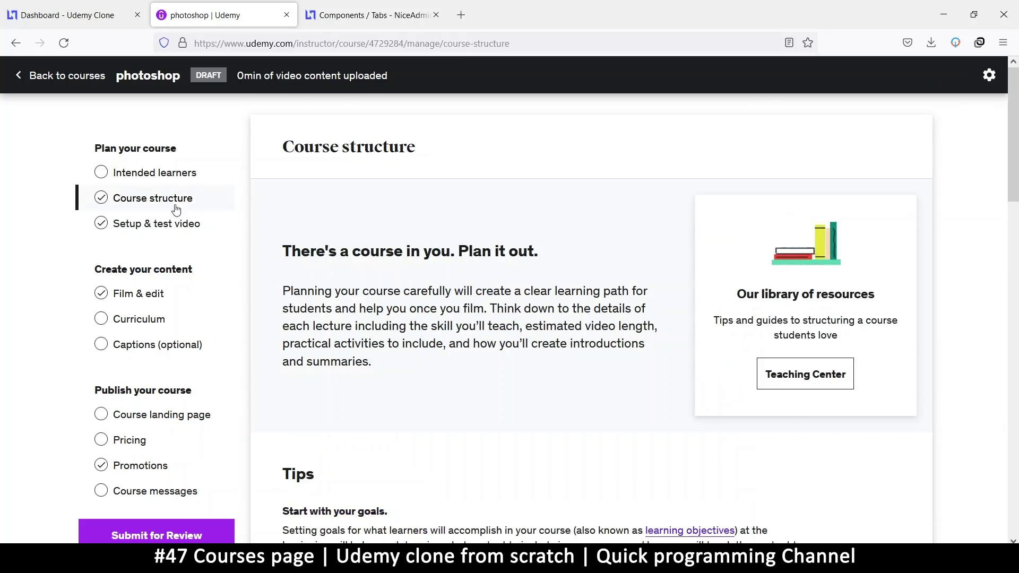
left_click(177, 226)
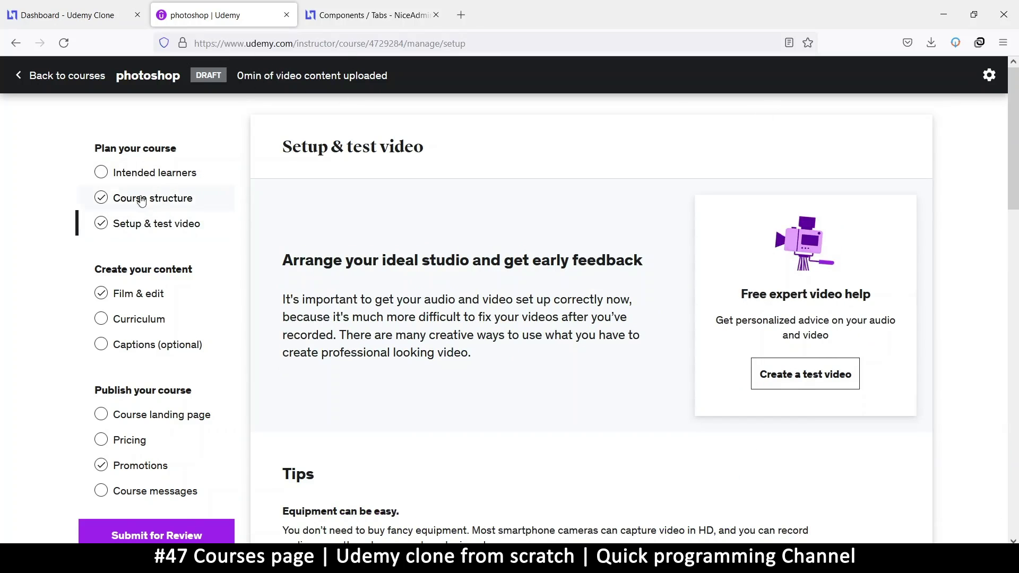
left_click(154, 173)
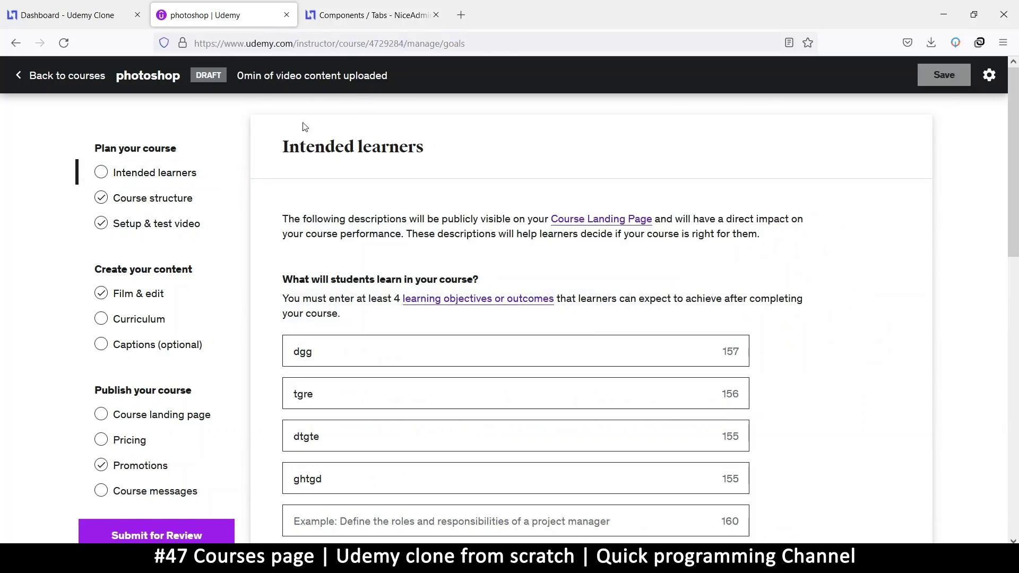
Highlight the DRAFT status label beside the photoshop course title to examine it, and clear the selection
double_click(196, 76)
left_click_drag(222, 76, 198, 76)
left_click(464, 142)
Switch from Udemy to the NiceAdmin template and open its General Tables page
left_click(79, 14)
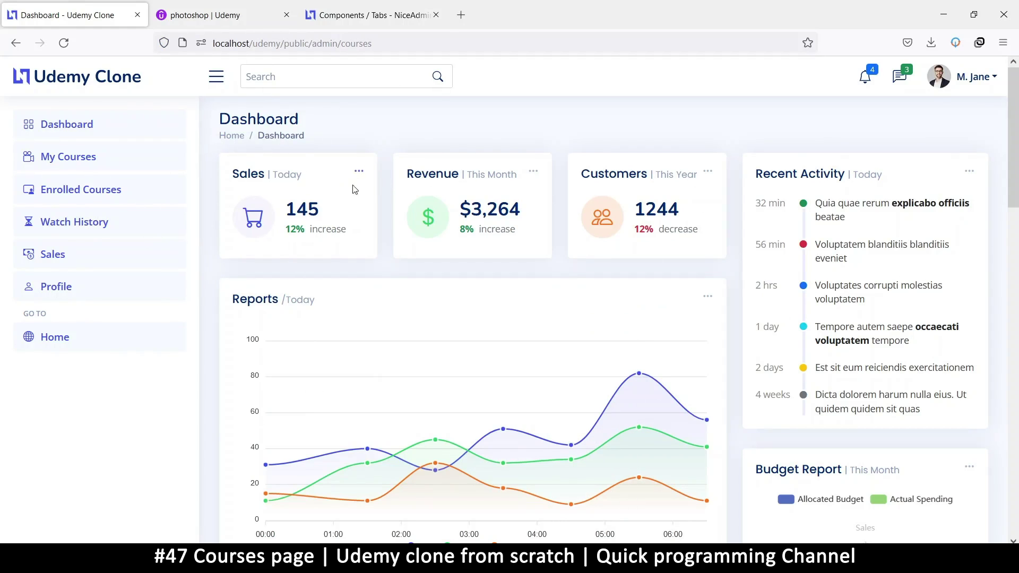
left_click(365, 7)
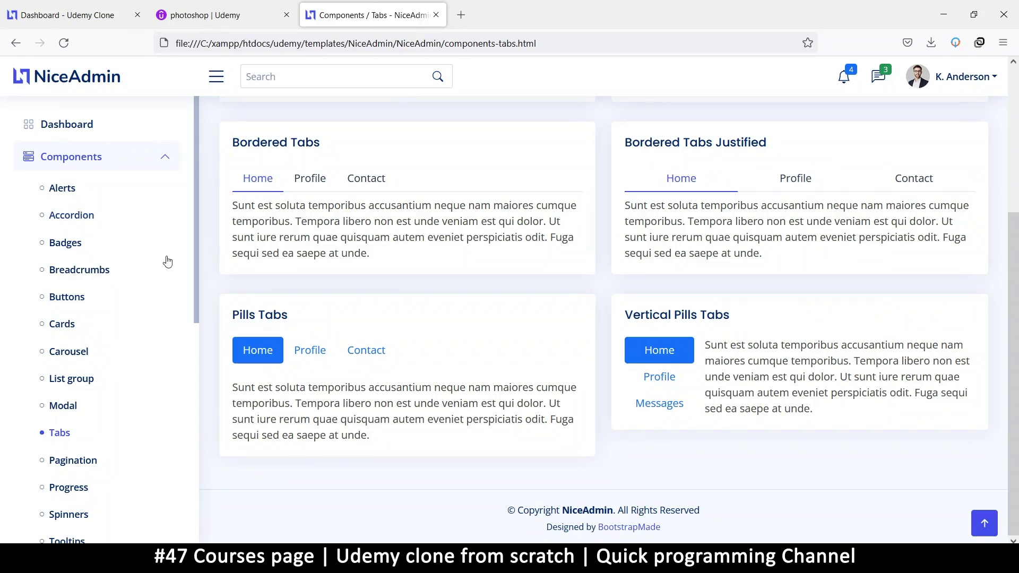
scroll(165, 280, "down", 3)
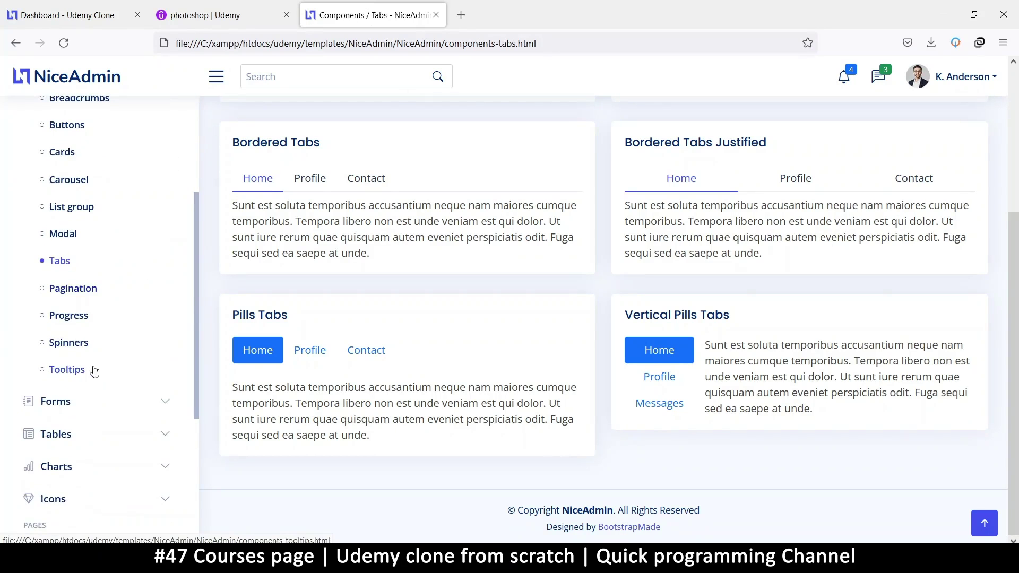
left_click(73, 434)
scroll(129, 298, "down", 5)
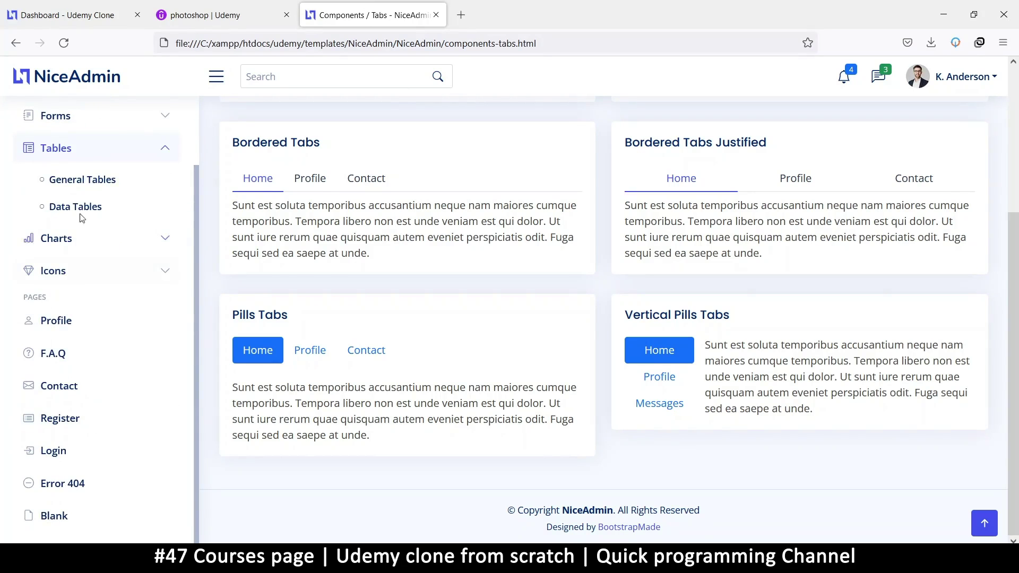
left_click(83, 179)
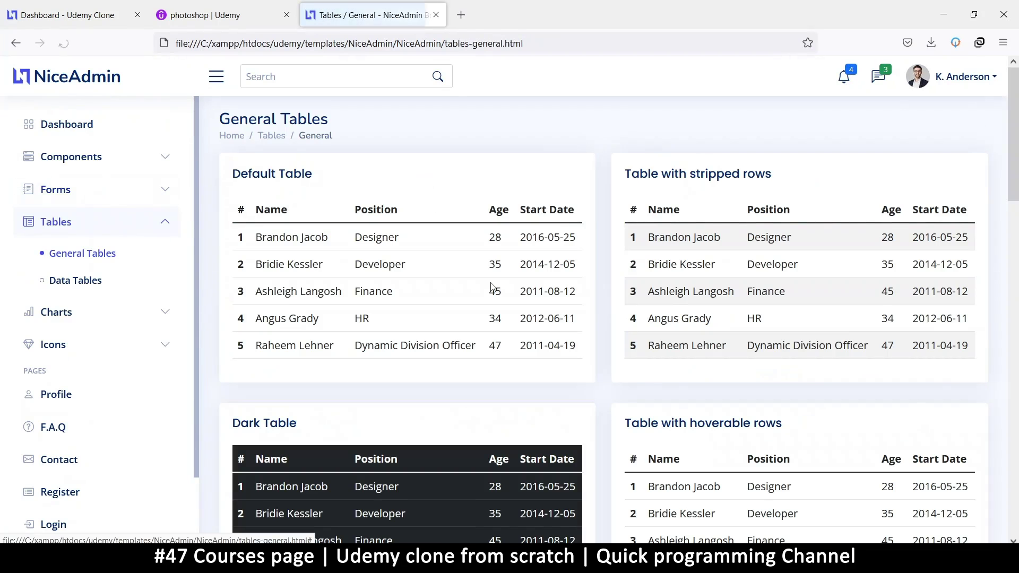
Examine the sample table styles on the General Tables page, from Default Table through Table Variants and Small tables
scroll(549, 315, "down", 3)
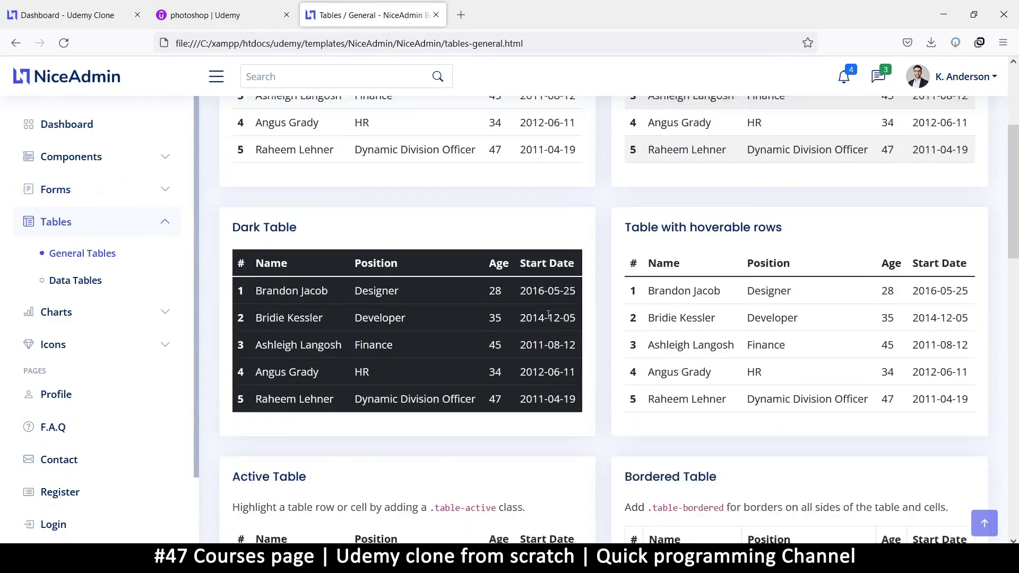
scroll(549, 316, "down", 5)
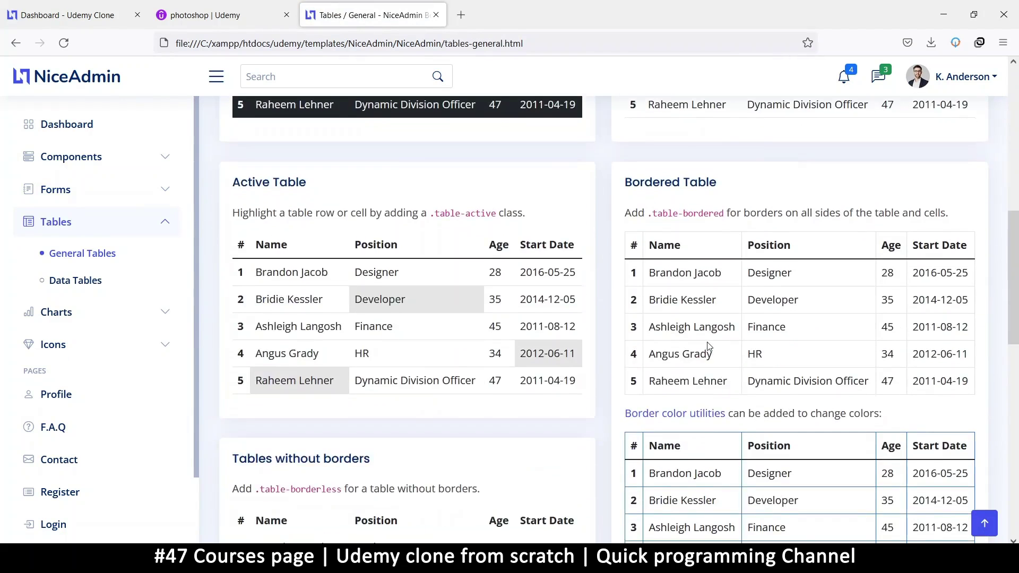
scroll(708, 347, "down", 2)
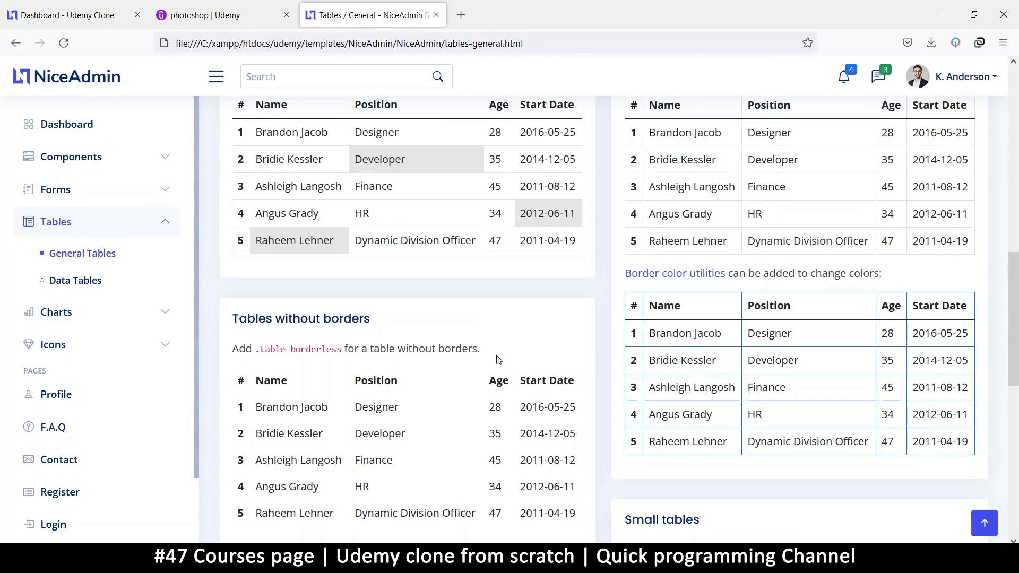
scroll(496, 355, "down", 3)
scroll(497, 356, "down", 5)
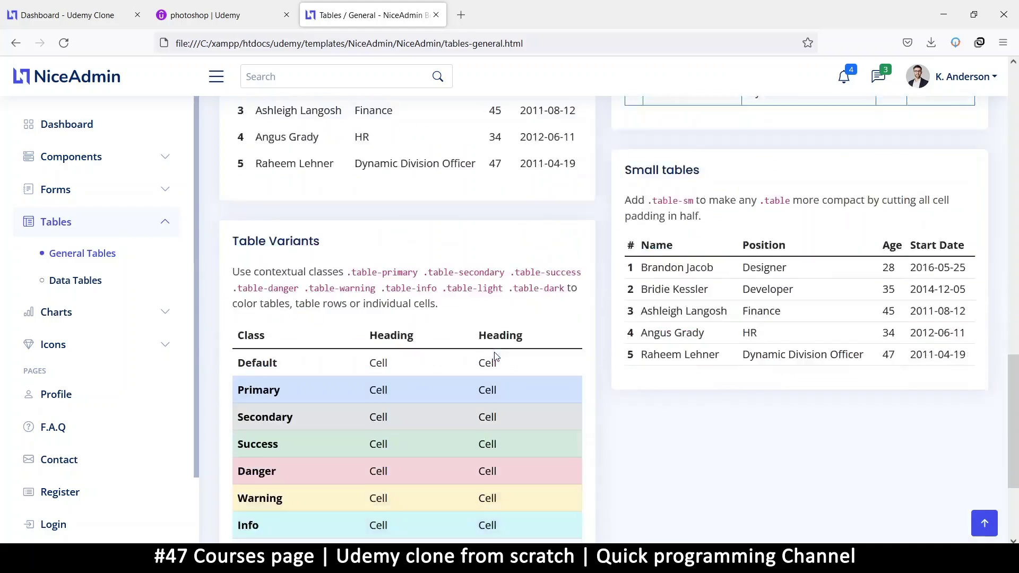
scroll(497, 355, "up", 8)
scroll(496, 355, "up", 8)
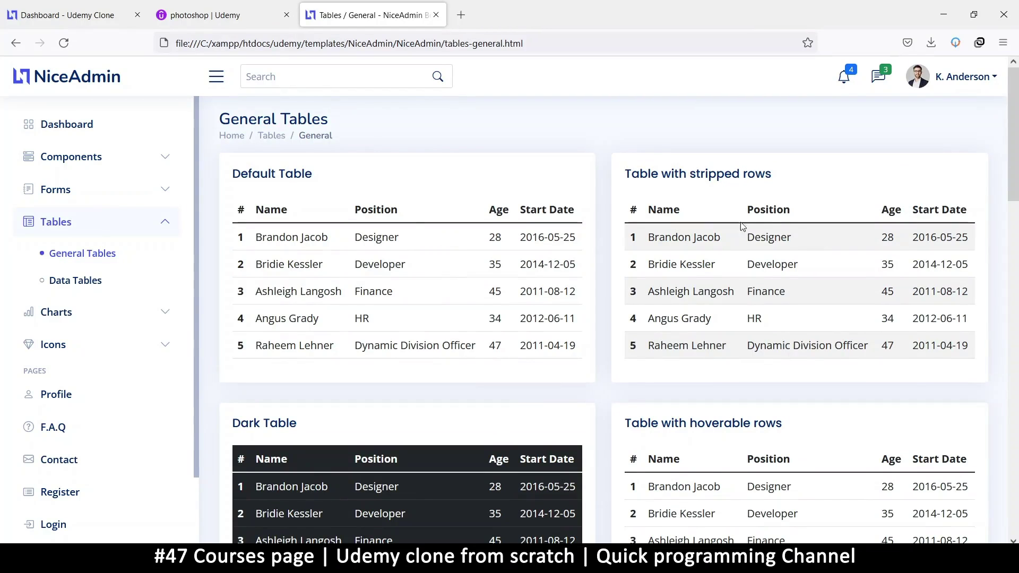
Inspect the "Table with stripped rows" card, copy the outer HTML of its enclosing col-lg-6 div, and close the developer tools
right_click(704, 171)
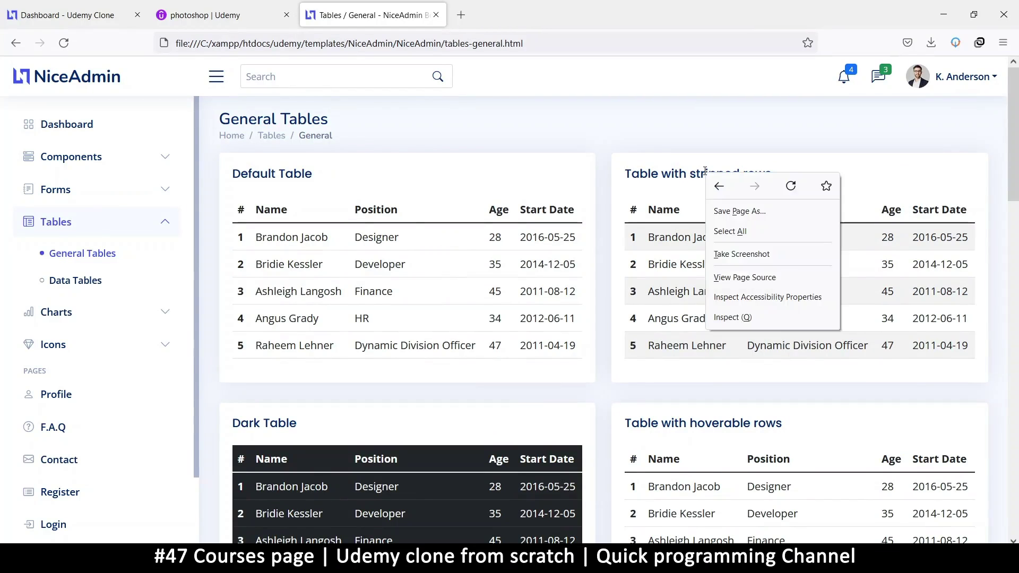
left_click(773, 325)
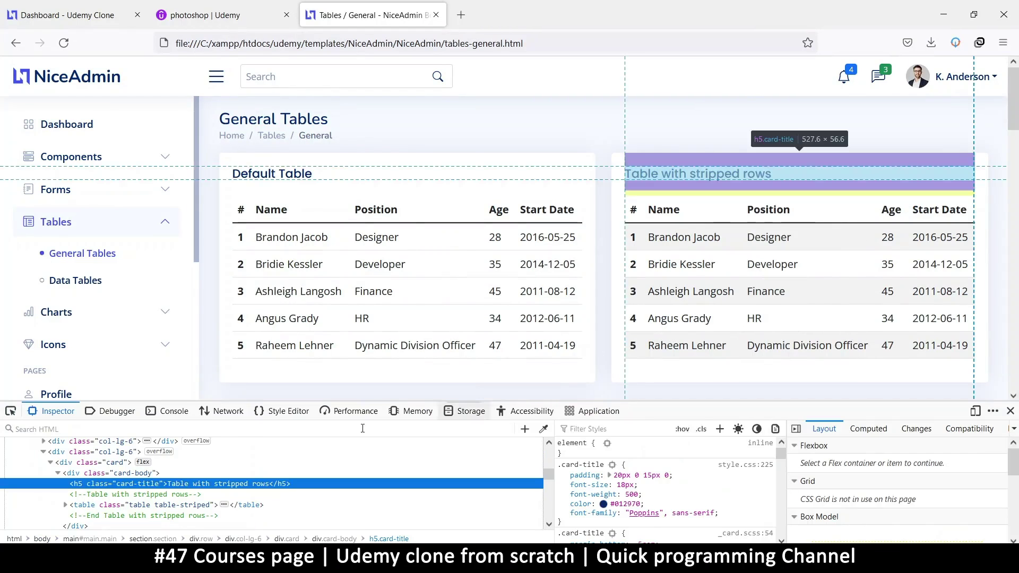
left_click(127, 473)
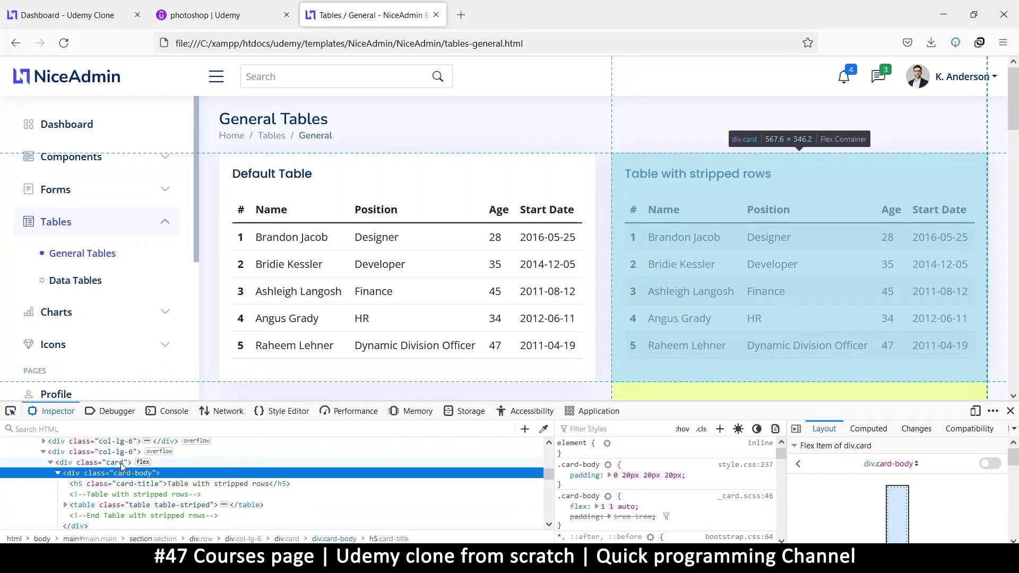
left_click(122, 464)
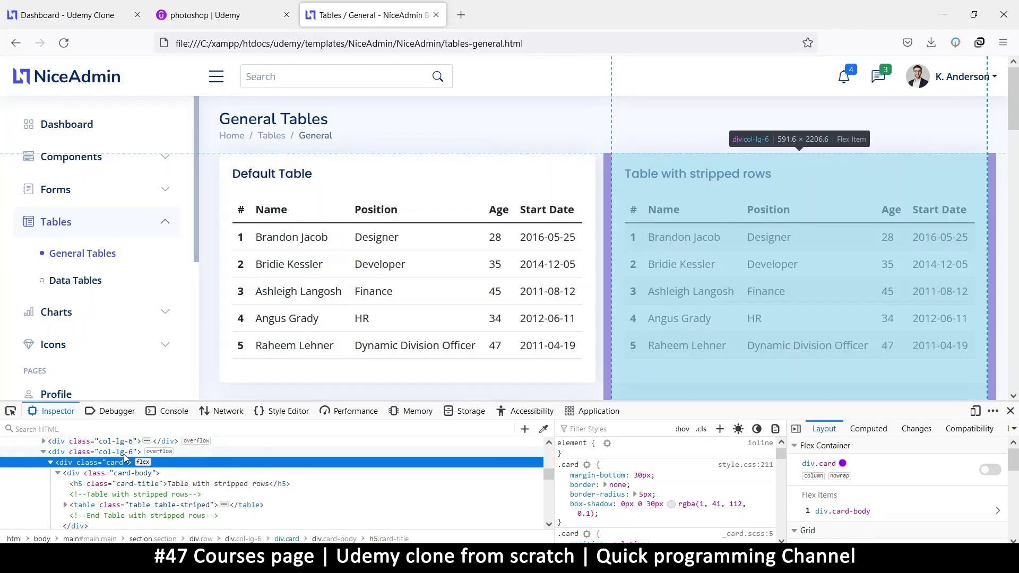
left_click(118, 452)
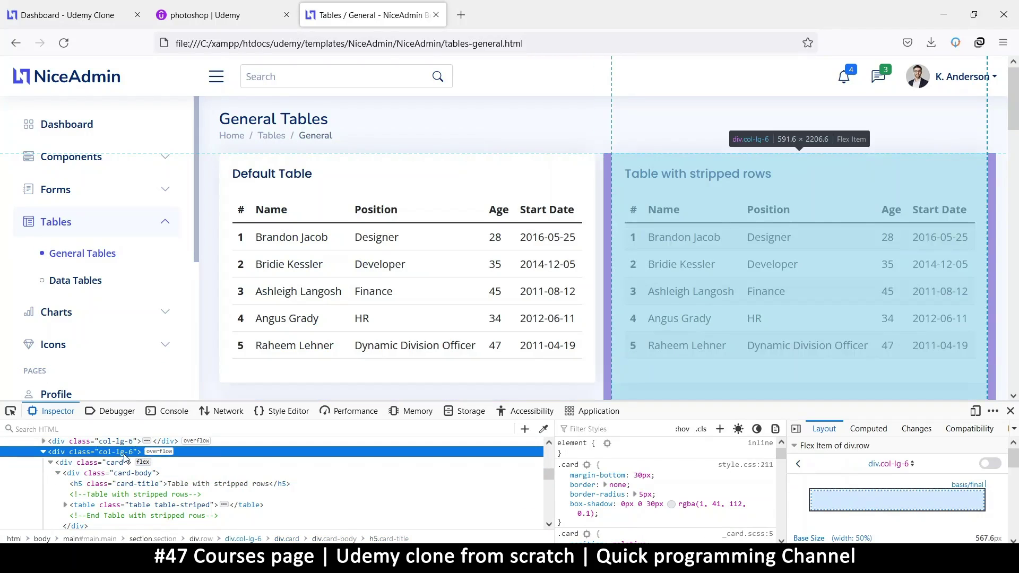
right_click(113, 455)
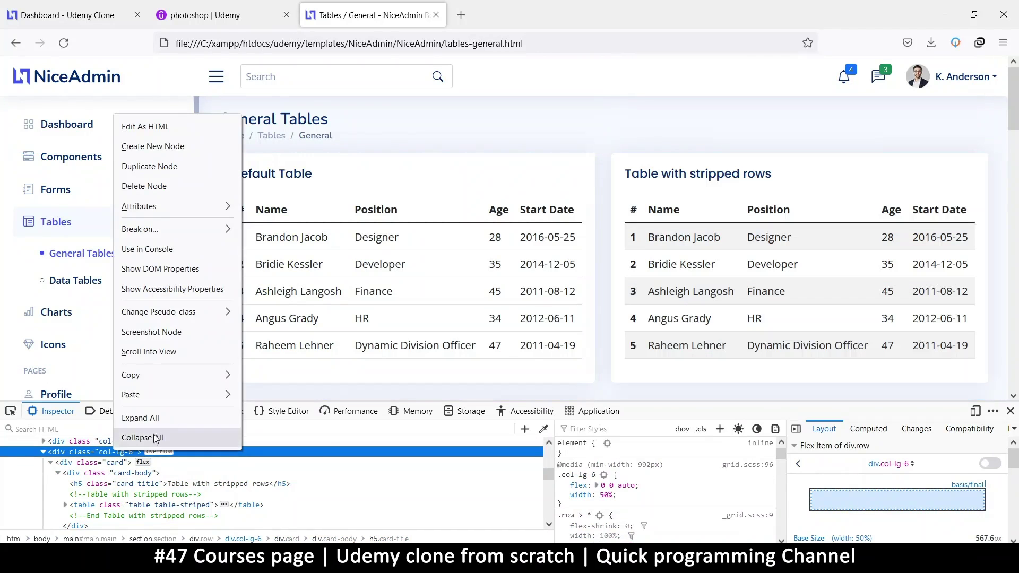
mouse_move(182, 379)
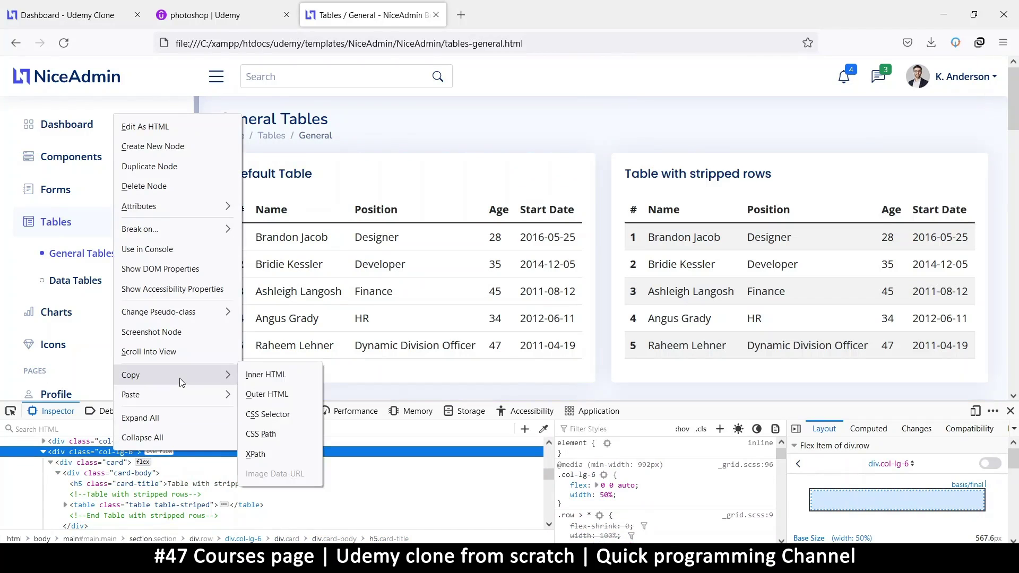
left_click(265, 394)
left_click(1010, 411)
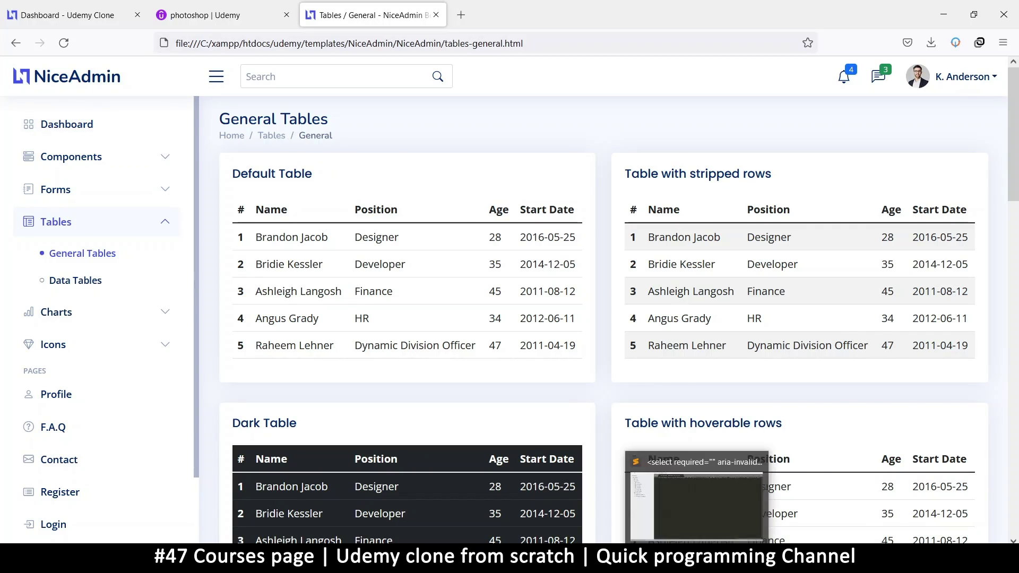
Open My Courses in the Udemy Clone admin area, and switch to the udemy project in Sublime Text
left_click(133, 16)
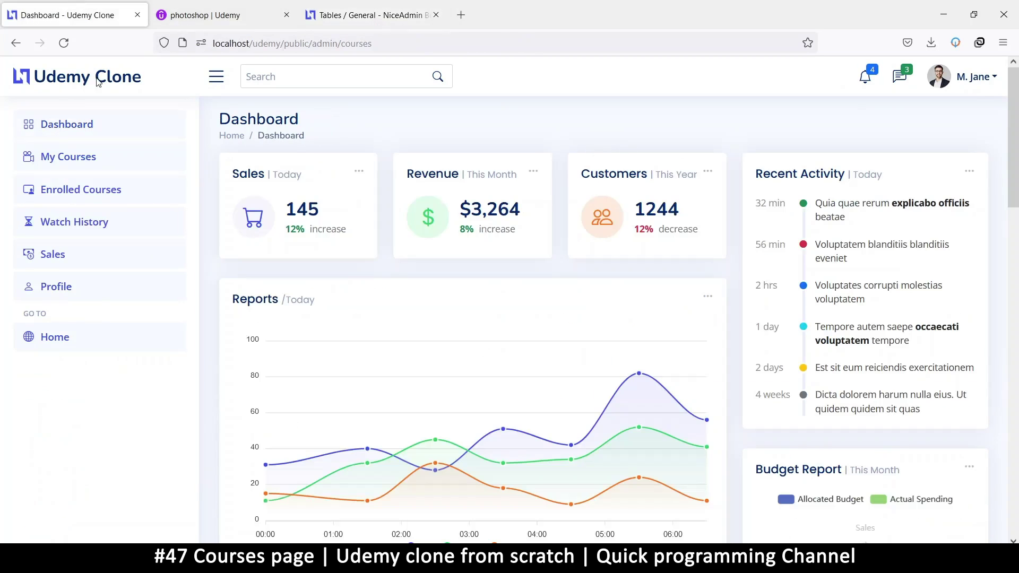
left_click(82, 159)
key("alt+Tab")
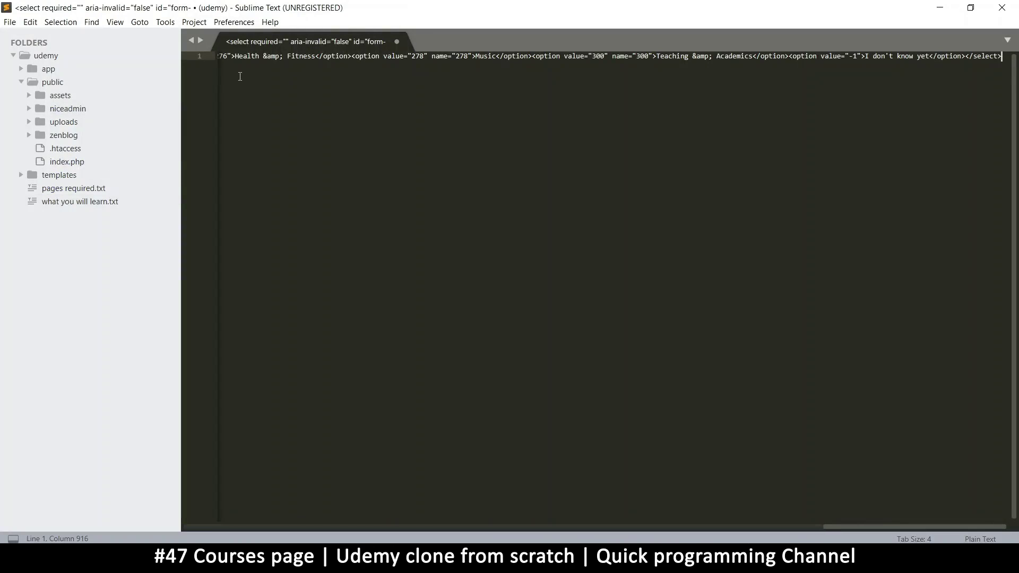
Expand the app folder's controllers and views/admin subfolders, collapse the public folder, and open profile.view.php
left_click(67, 68)
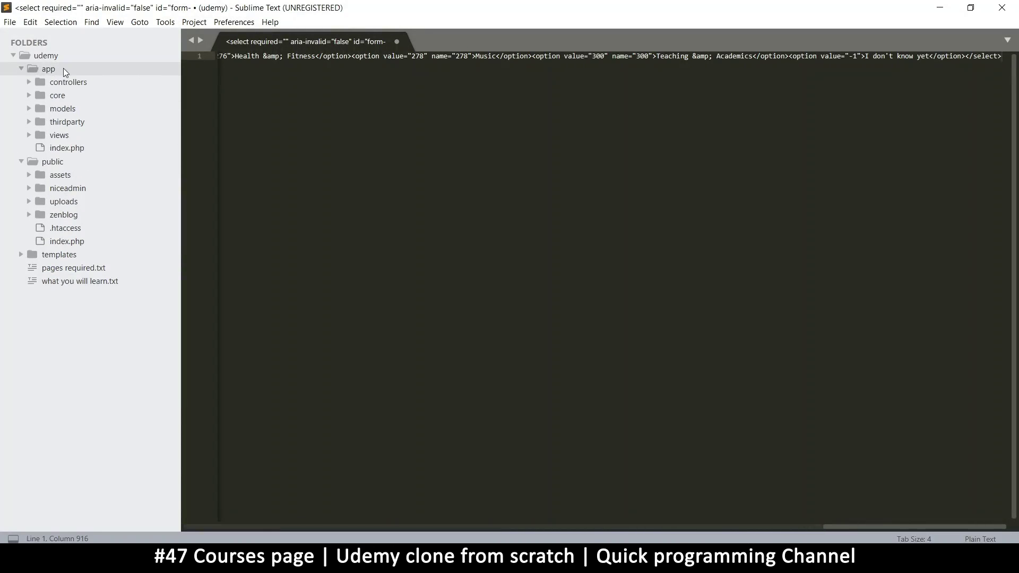
left_click(28, 82)
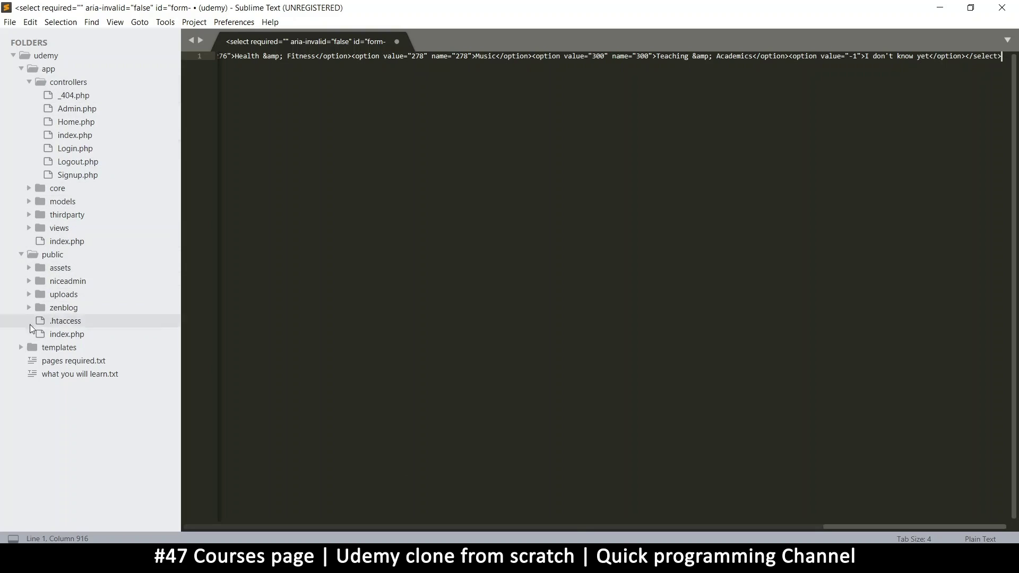
left_click(20, 253)
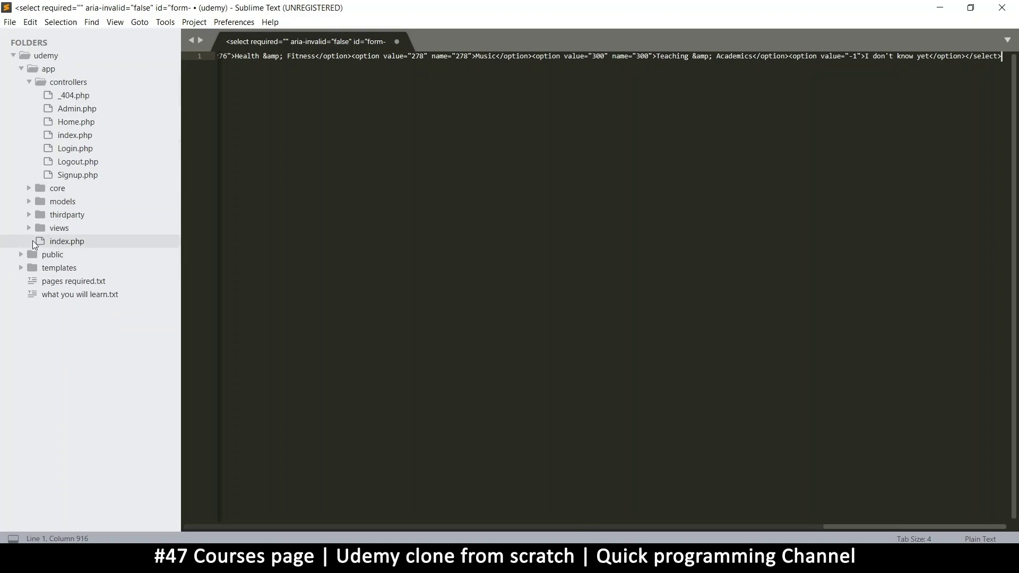
left_click(28, 229)
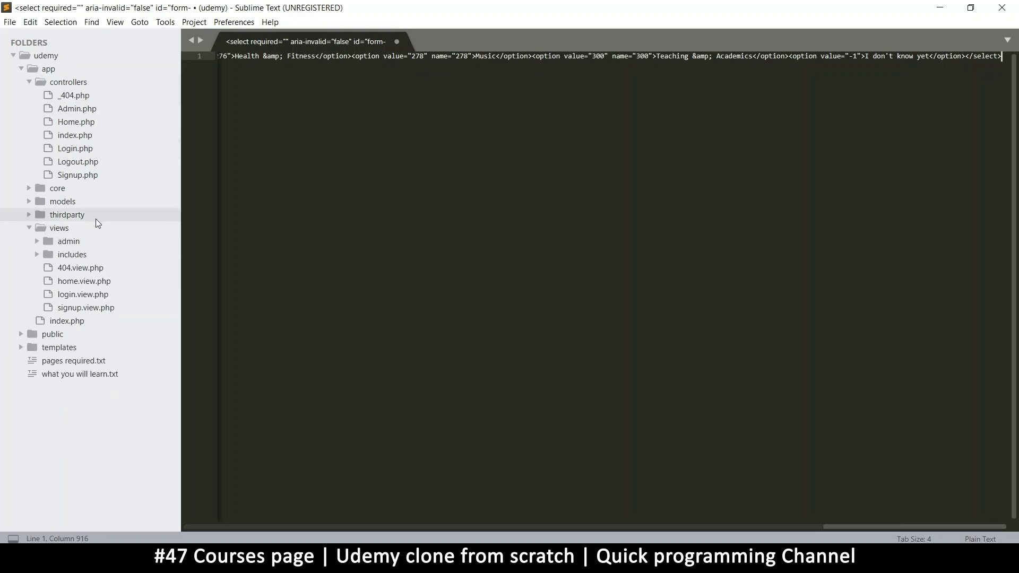
left_click(37, 242)
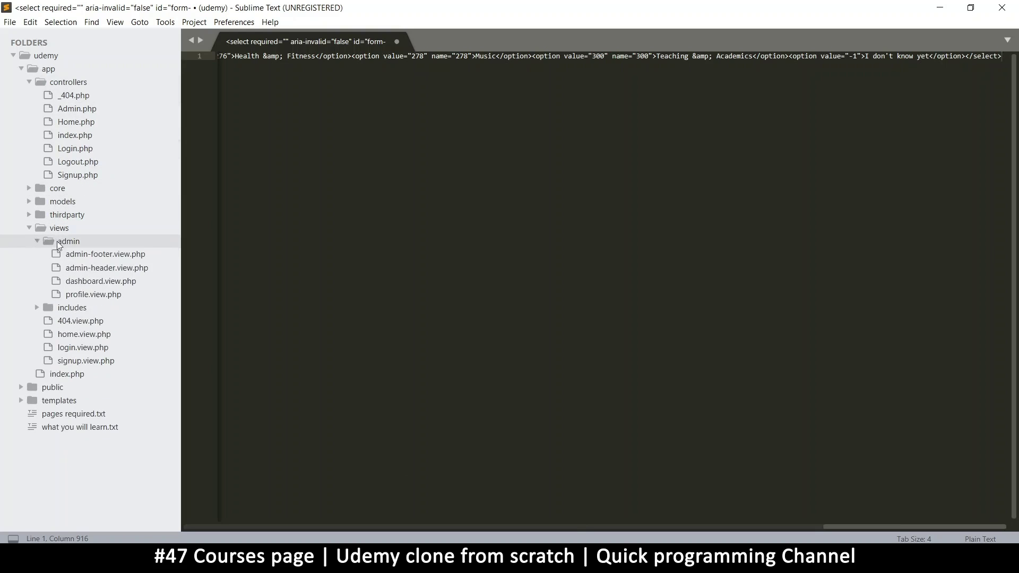
left_click(97, 296)
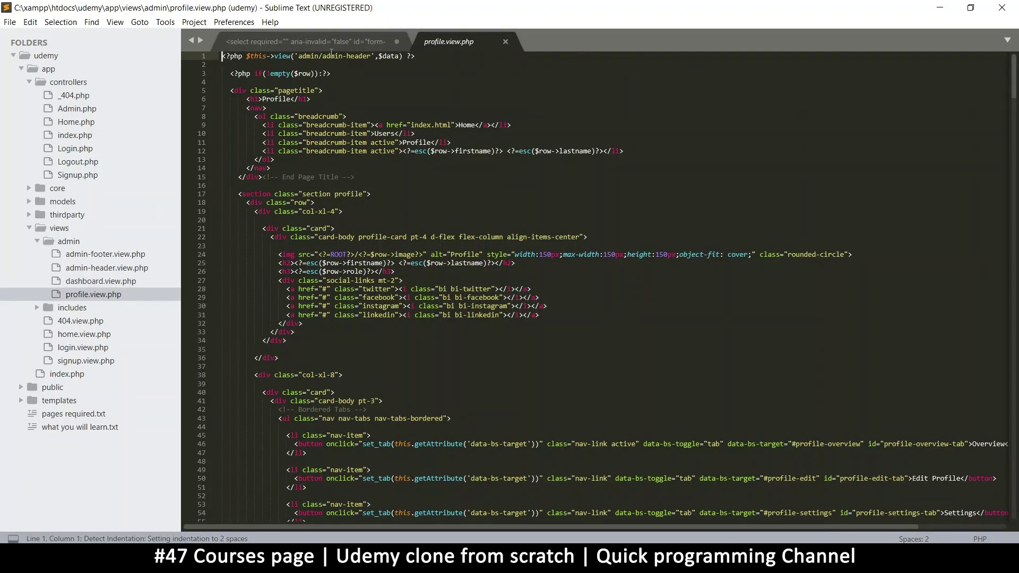
Create a new file in the views/admin folder and paste the copied col-lg-6 table HTML into it
right_click(68, 243)
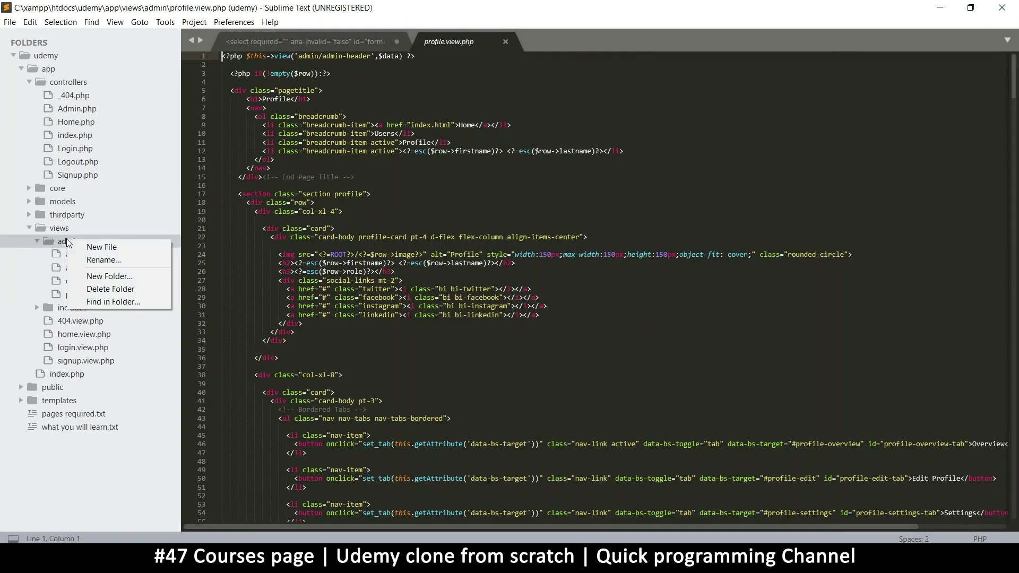
left_click(135, 247)
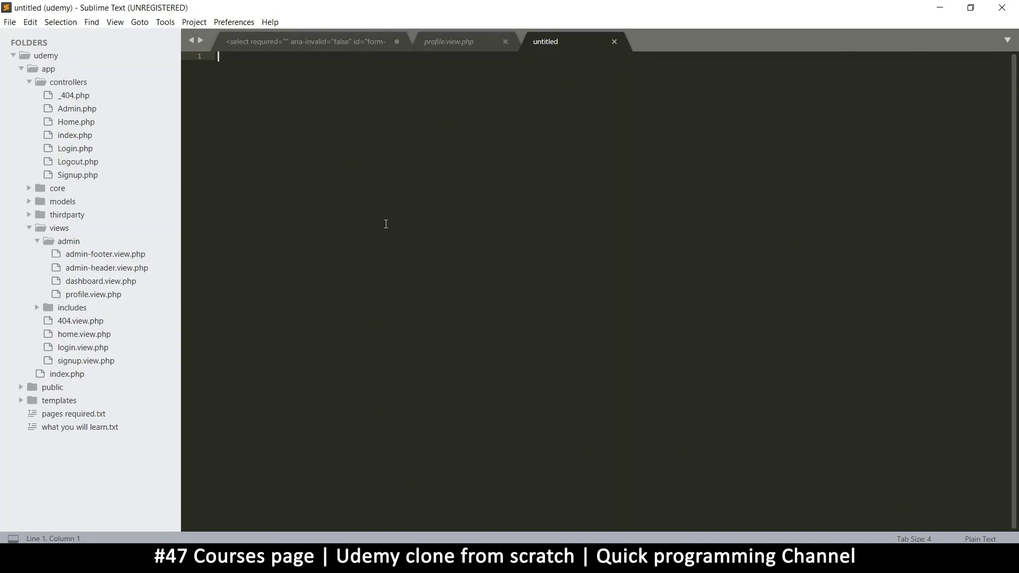
key("ctrl+v")
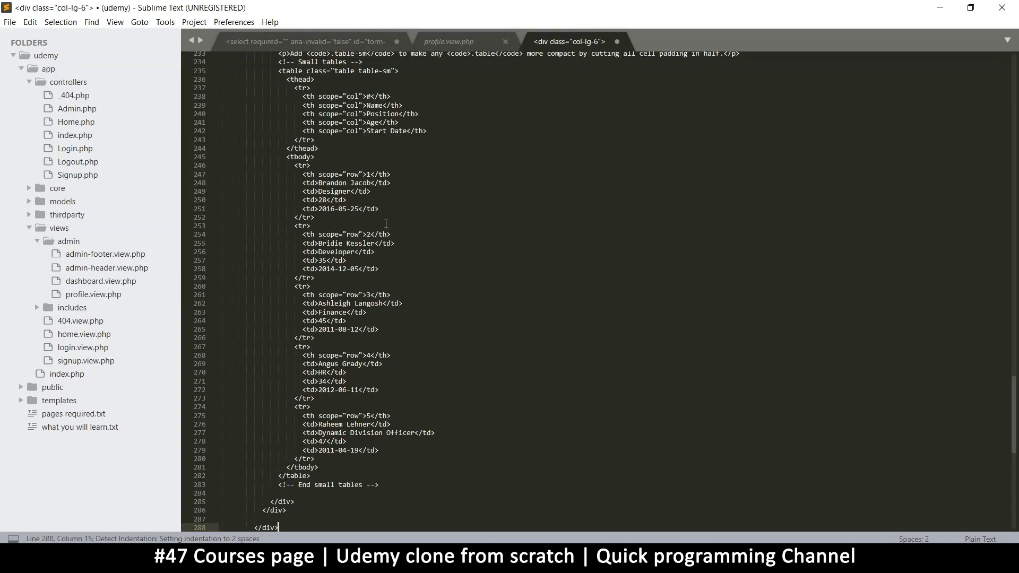
Save the new file as courses.view.php in the app/views/admin folder
key("ctrl+s")
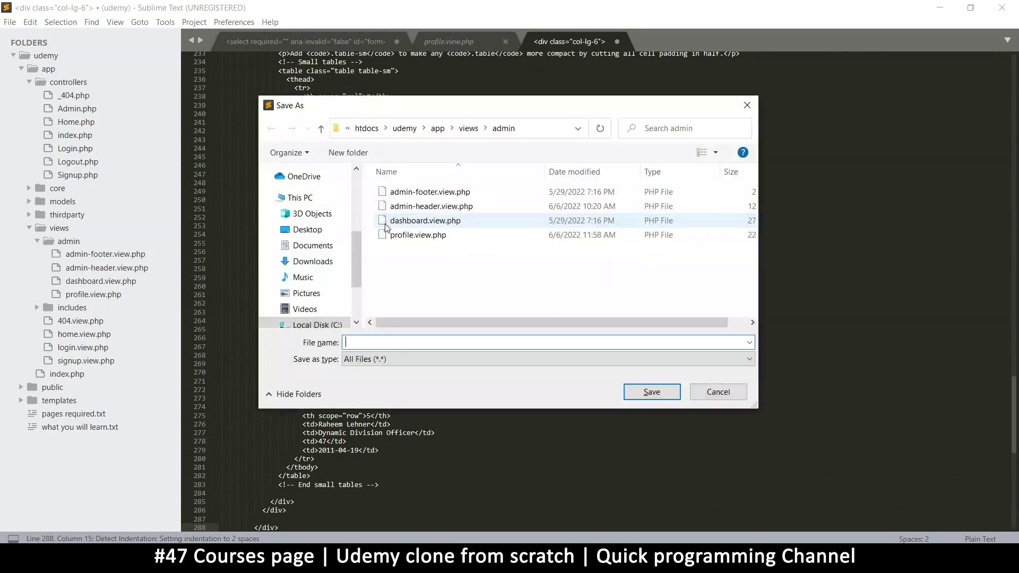
left_click(388, 235)
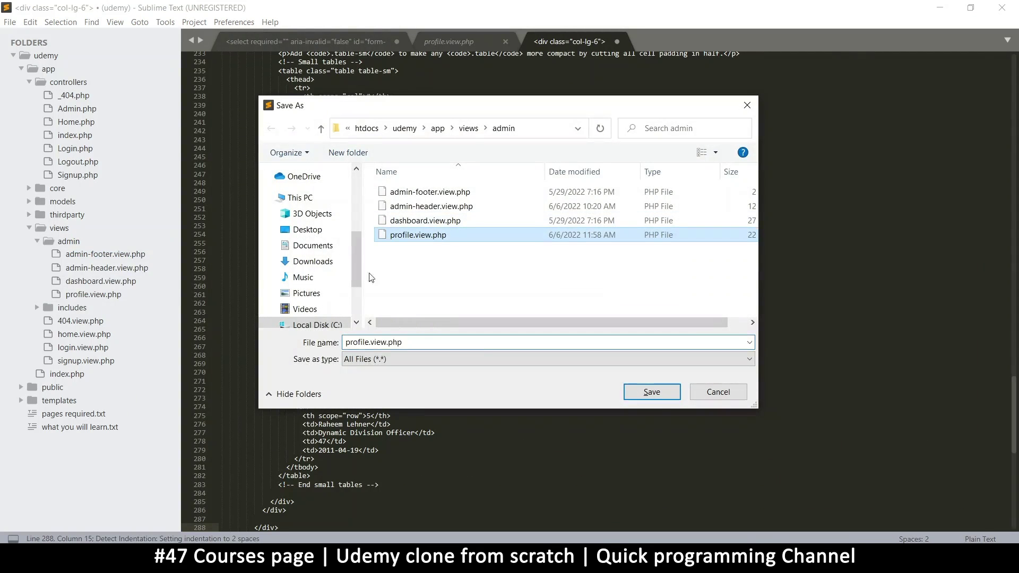
left_click(368, 342)
left_click_drag(369, 342, 343, 342)
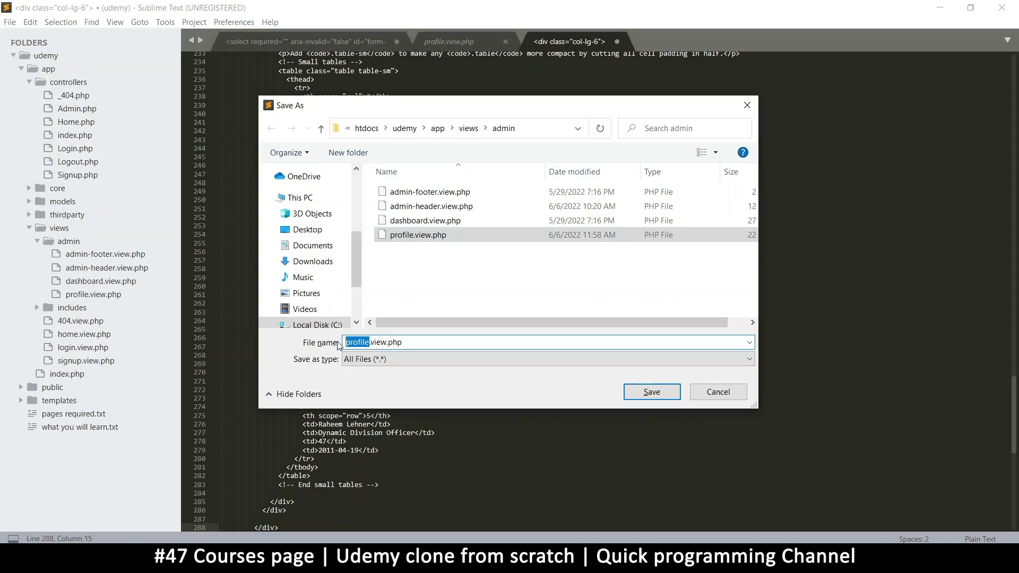
type("courses")
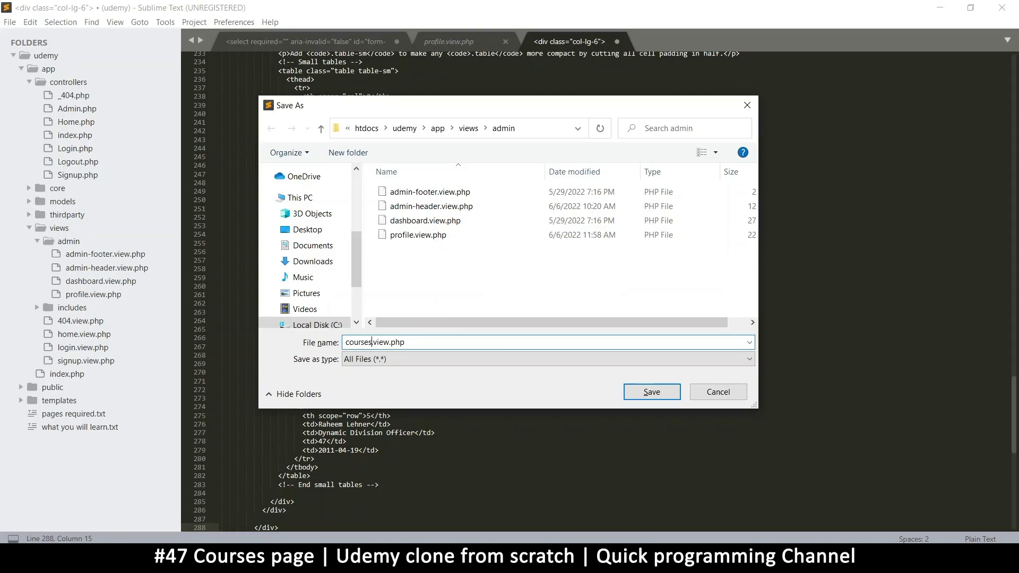
left_click(652, 392)
Copy the admin/admin-header view call from the first line of profile.view.php
left_click(450, 40)
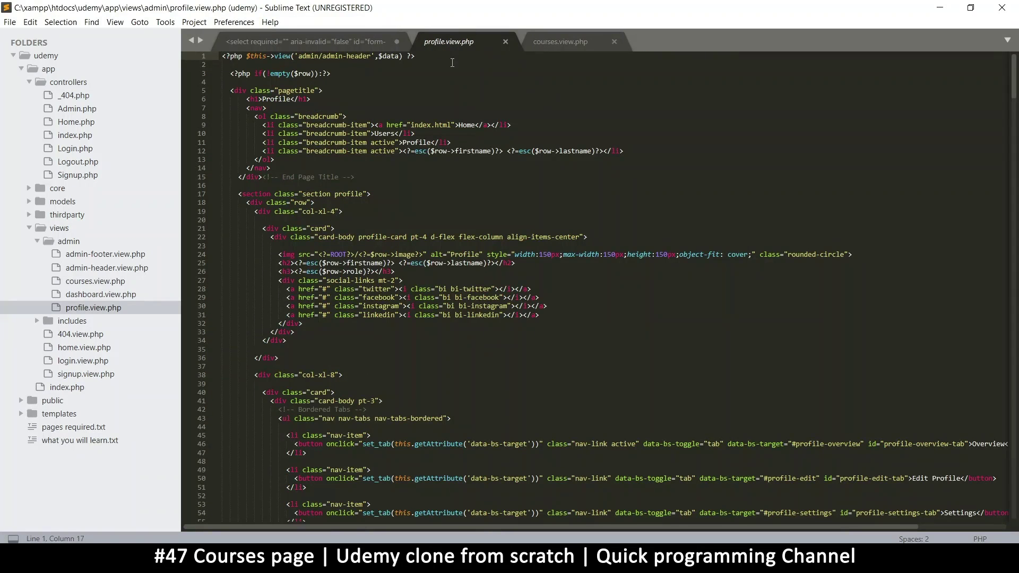
left_click_drag(451, 56, 218, 56)
key("ctrl+c")
Paste the admin-header view call above the opening col-lg-6 div in courses.view.php, add a blank line below it, and save the file
left_click(561, 42)
scroll(572, 213, "up", 15)
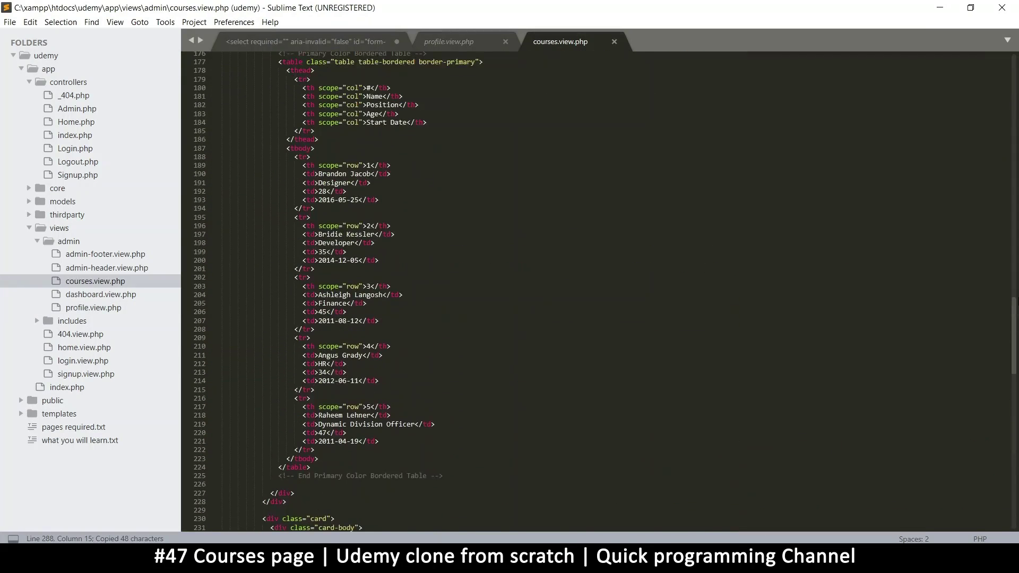
left_click_drag(1016, 333, 1015, 173)
left_click_drag(1016, 134, 1015, 79)
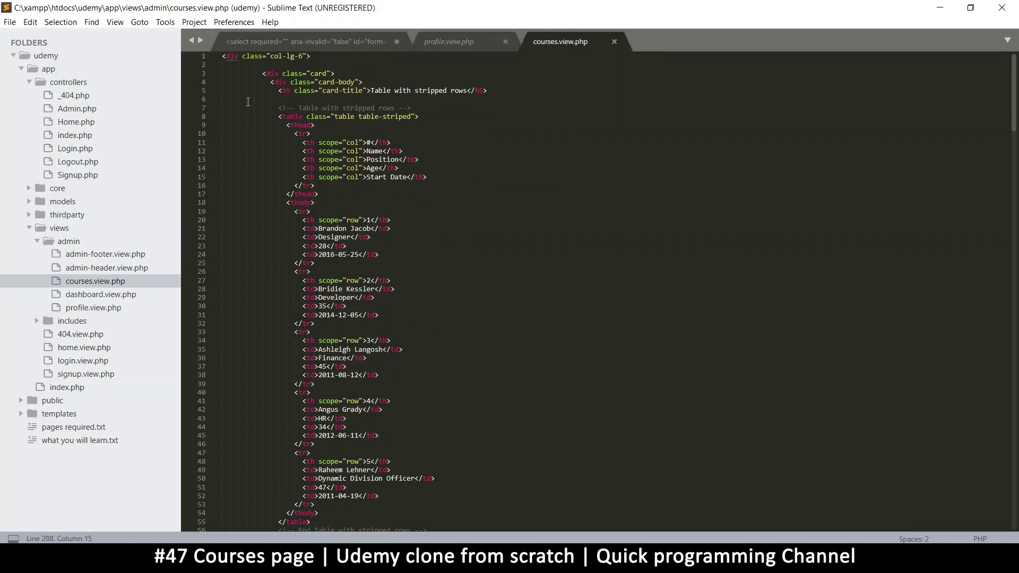
left_click(224, 57)
key("Return")
key("Up")
key("ctrl+v")
key("Return")
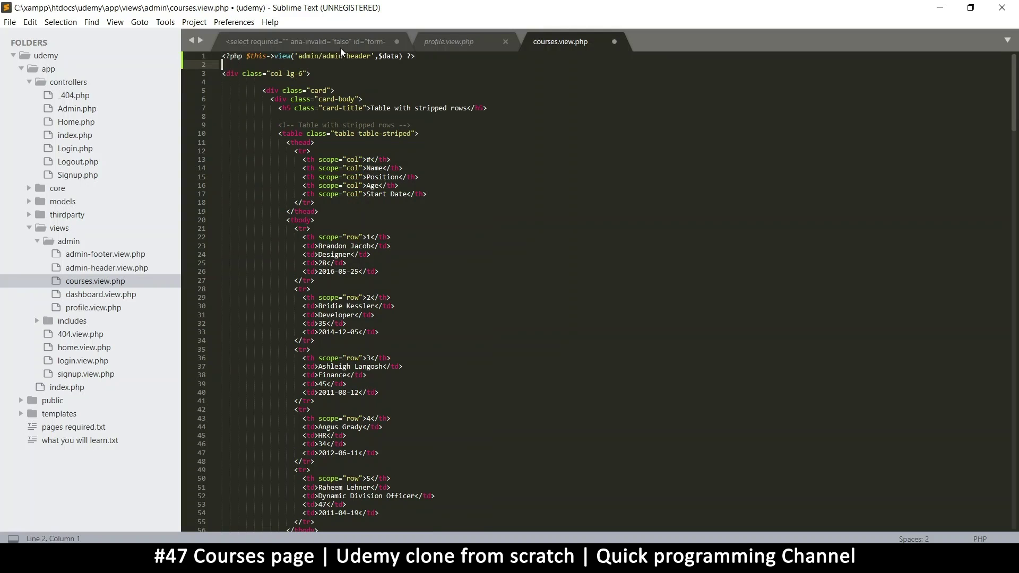
key("ctrl+s")
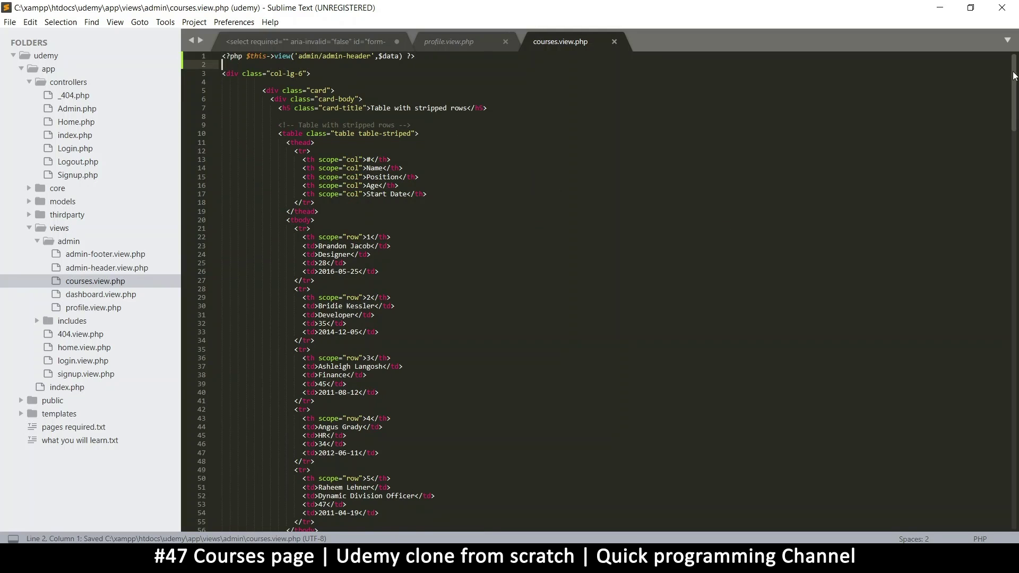